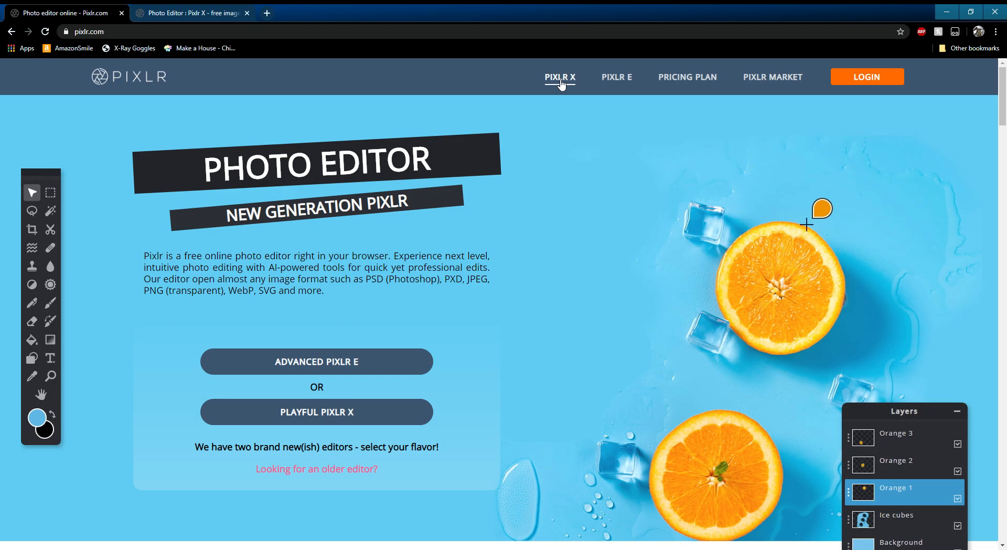
# - Open the Pixlr X editor and create a new Full HD 1920 × 1080 document
pyautogui.click(405, 413)
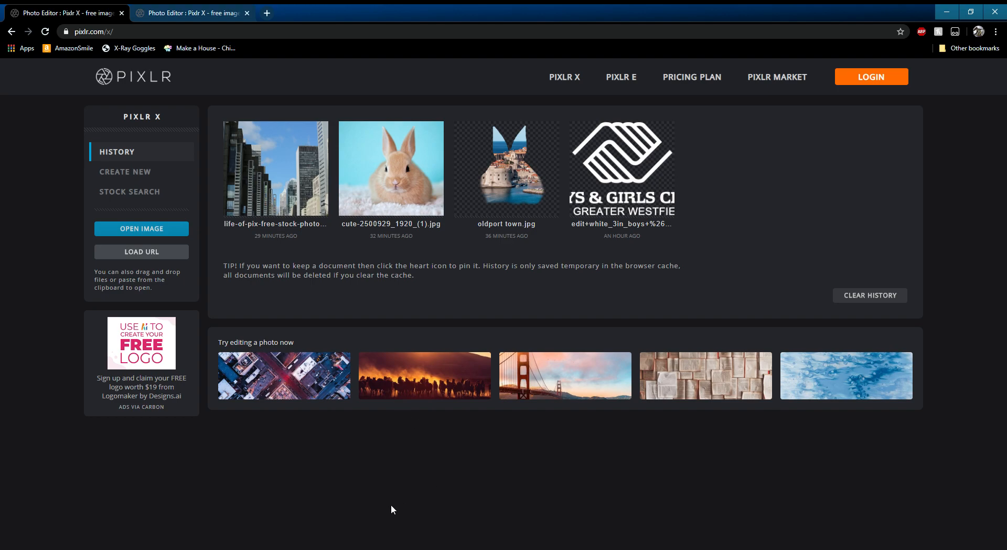
pyautogui.click(138, 172)
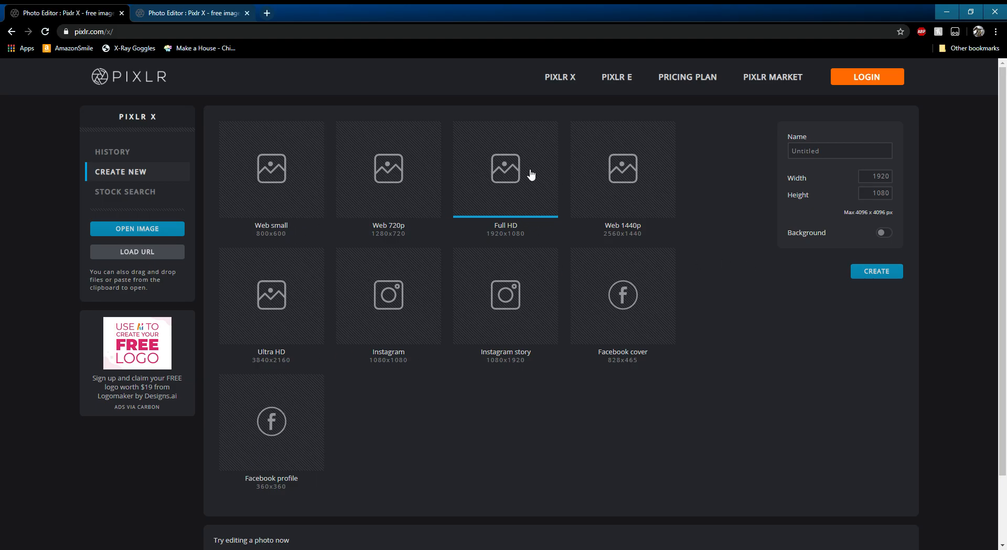
pyautogui.click(875, 273)
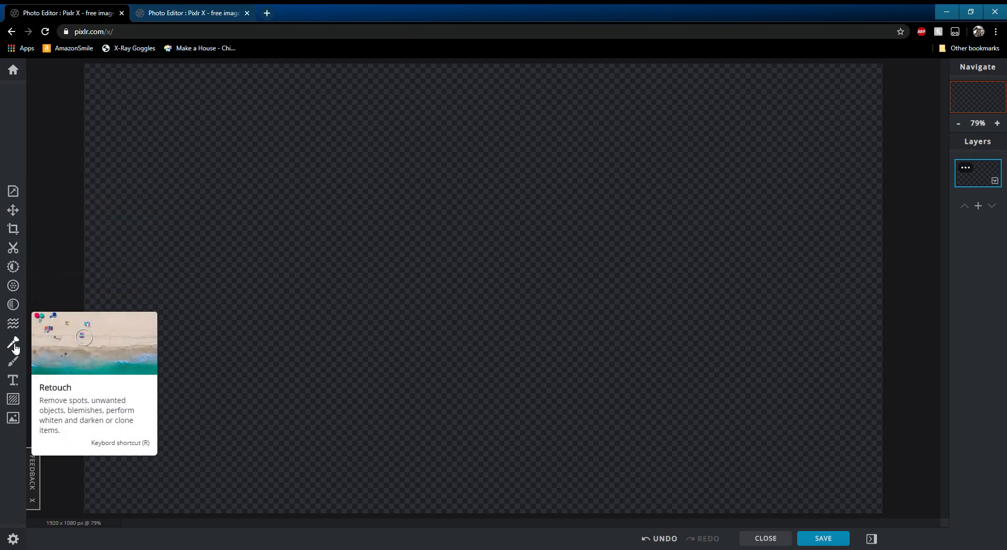
# - Draw a white freehand scribble across the middle of the canvas with the Draw tool
pyautogui.click(14, 361)
pyautogui.moveTo(414, 208)
pyautogui.mouseDown()
pyautogui.moveTo(362, 212)
pyautogui.moveTo(500, 184)
pyautogui.moveTo(548, 229)
pyautogui.moveTo(619, 267)
pyautogui.mouseUp()
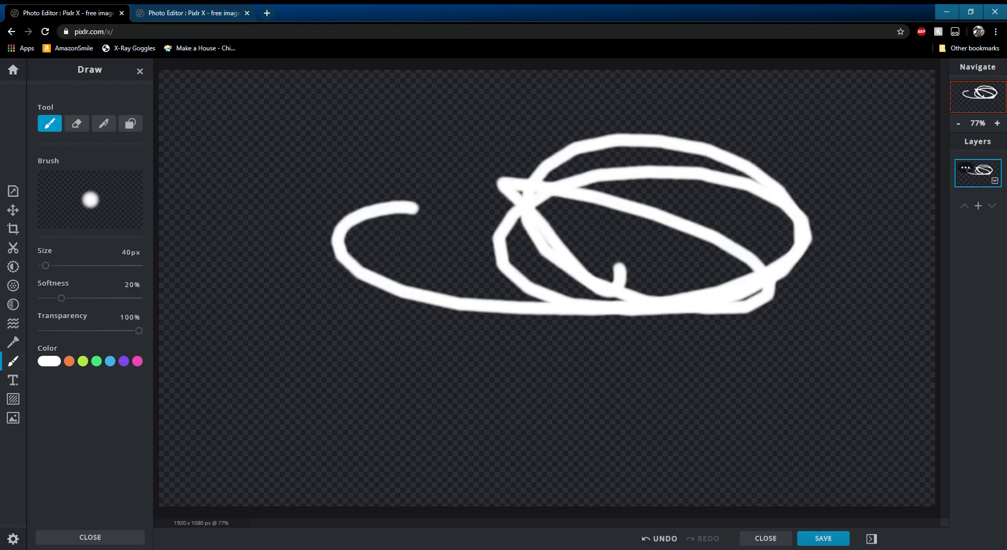
# - Turn on the canvas background and set its colour to #2B4CA1
pyautogui.click(13, 190)
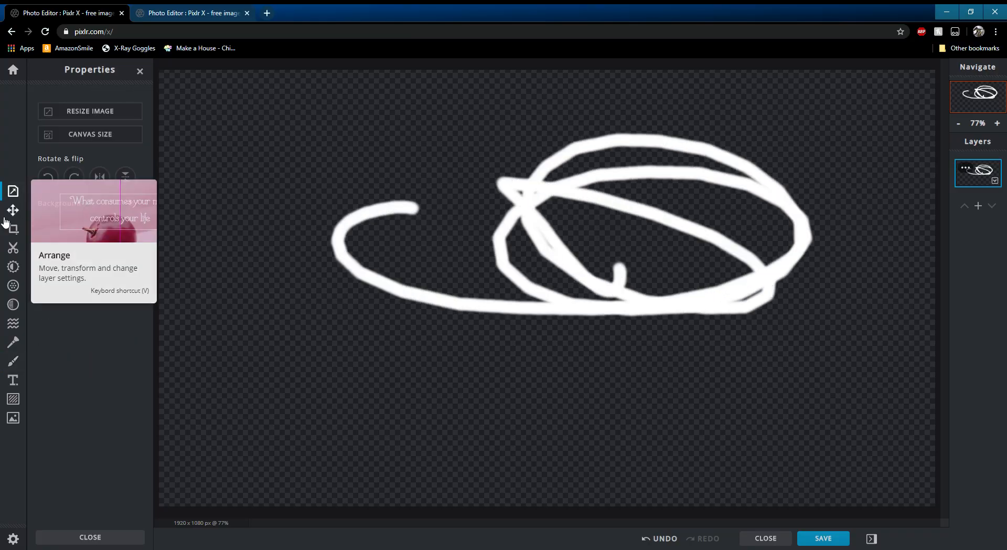
pyautogui.click(133, 203)
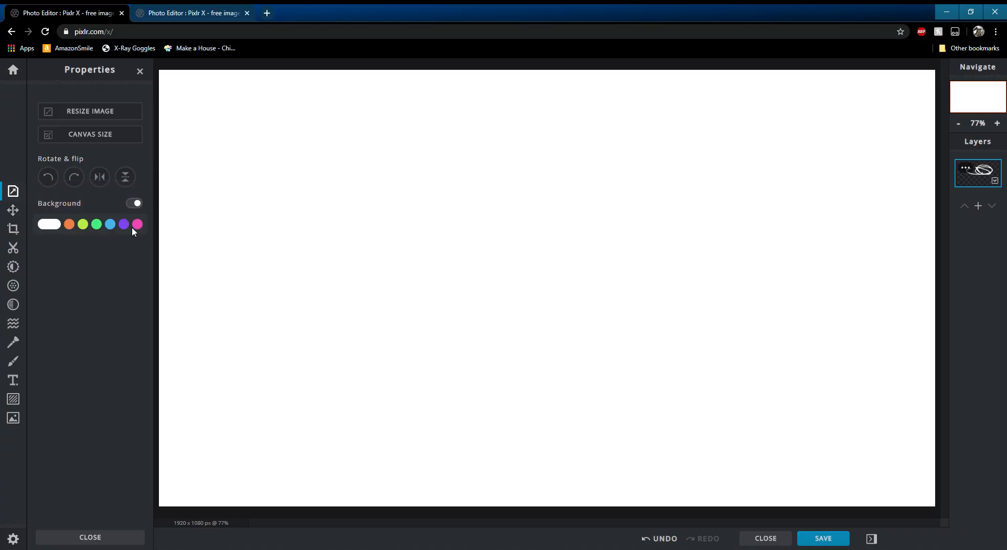
pyautogui.click(133, 226)
pyautogui.moveTo(111, 245)
pyautogui.mouseDown()
pyautogui.moveTo(92, 274)
pyautogui.moveTo(132, 253)
pyautogui.moveTo(96, 241)
pyautogui.mouseUp()
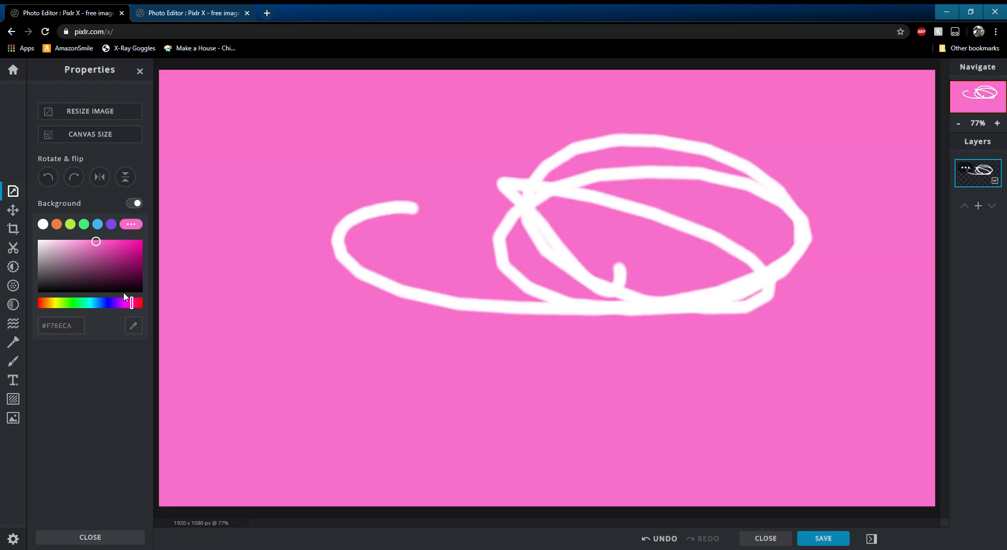
pyautogui.moveTo(132, 303); pyautogui.dragTo(96, 303)
pyautogui.moveTo(95, 243); pyautogui.dragTo(116, 262)
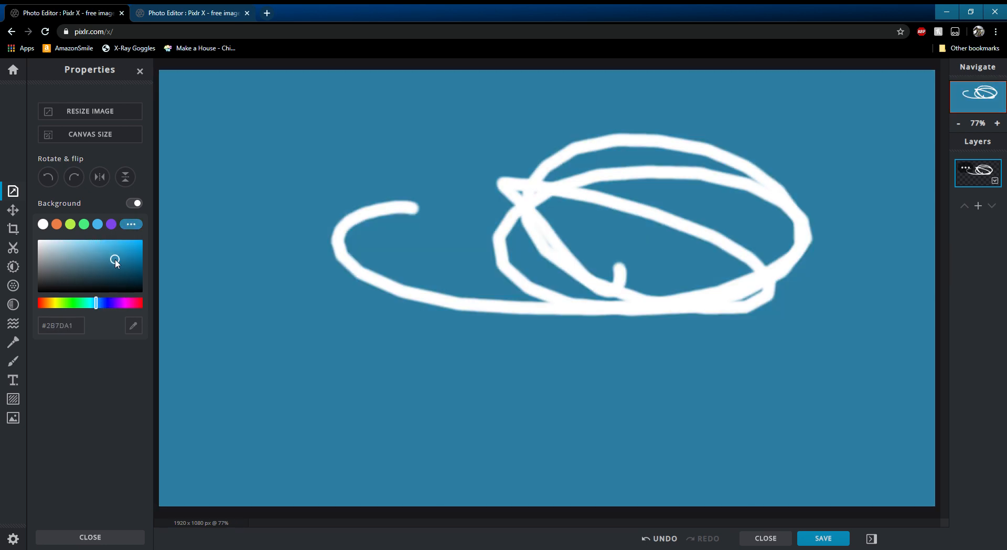
pyautogui.moveTo(96, 305); pyautogui.dragTo(103, 304)
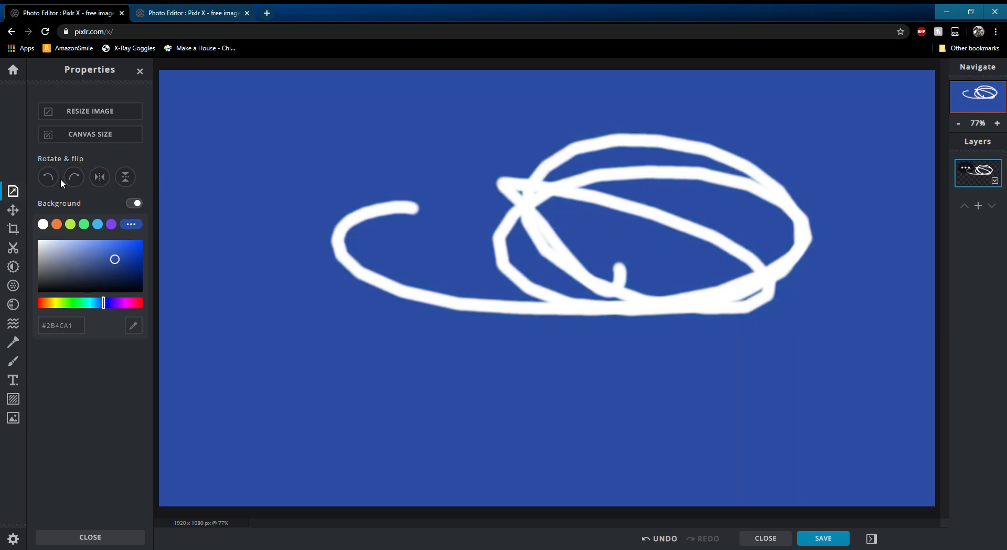
# - Try the rotate left, rotate right and flip controls on the image, ending with it turned 180°
pyautogui.click(55, 181)
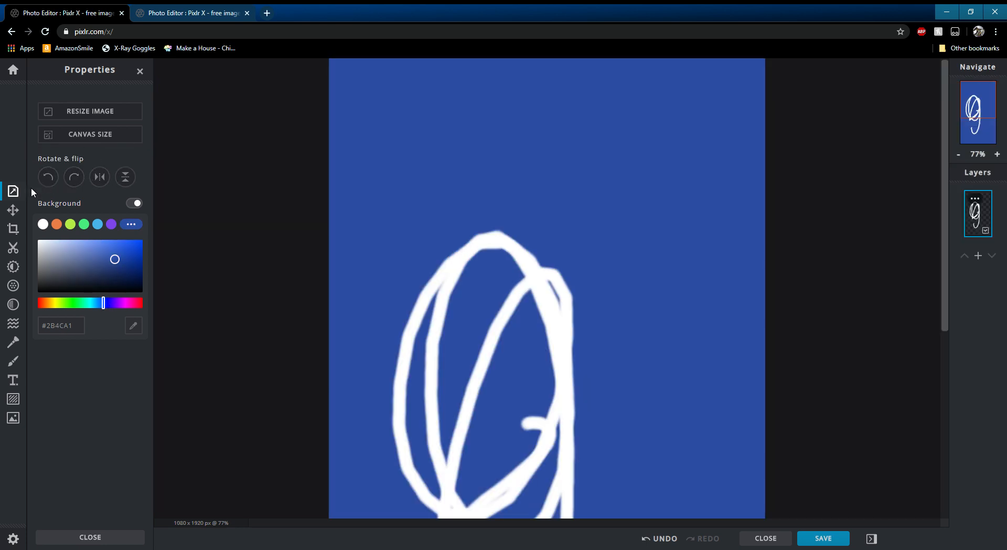
pyautogui.click(51, 178)
pyautogui.click(51, 178)
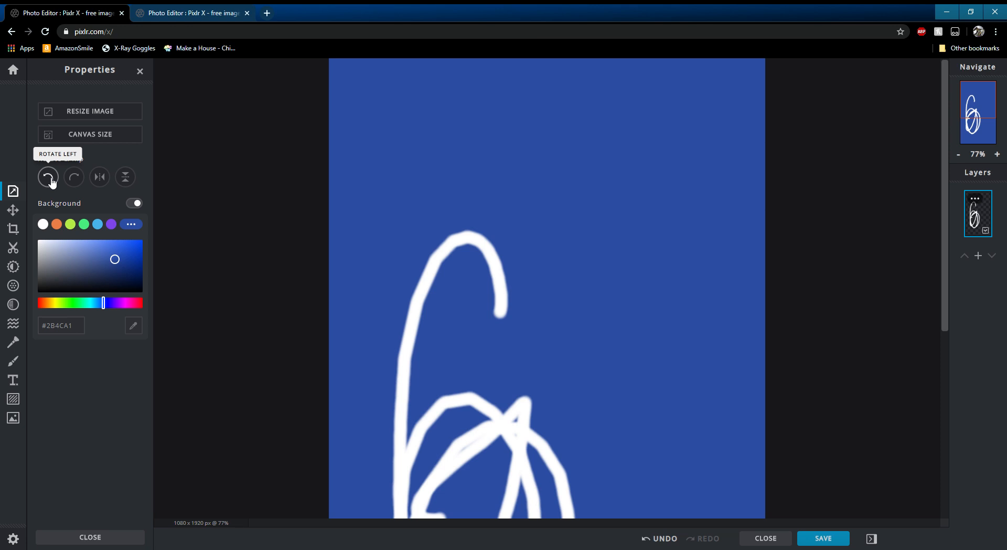
pyautogui.click(51, 178)
pyautogui.click(74, 178)
pyautogui.click(75, 178)
pyautogui.click(75, 178)
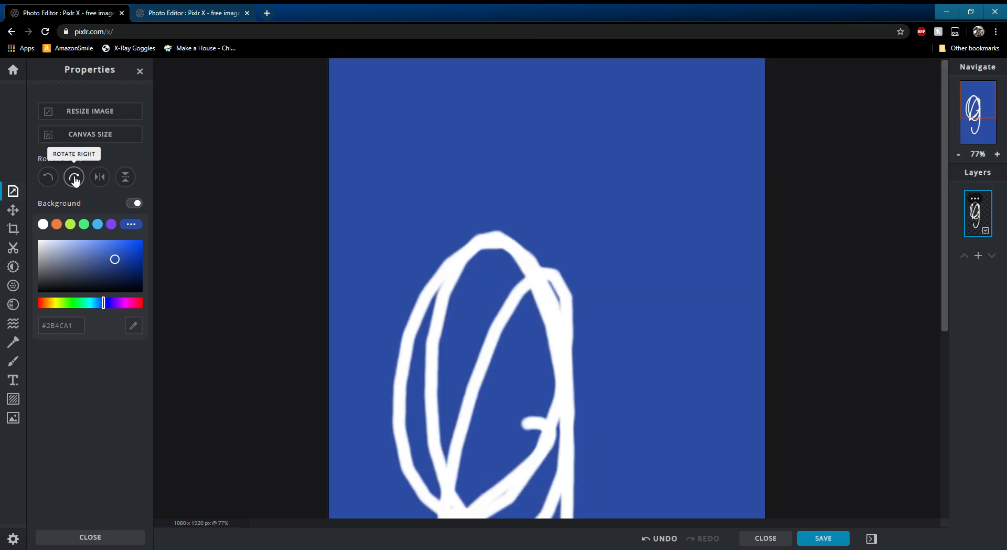
pyautogui.click(100, 176)
pyautogui.click(125, 177)
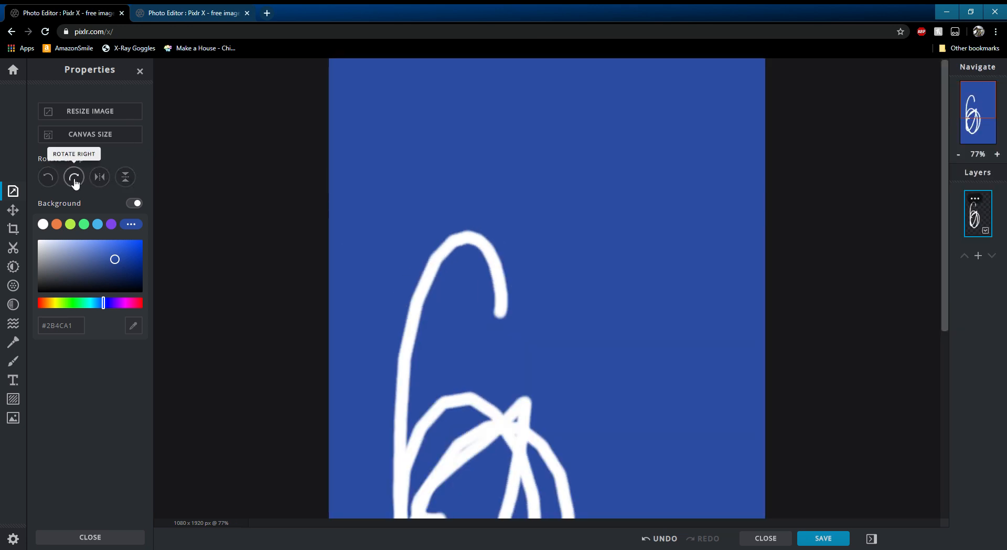
pyautogui.click(74, 178)
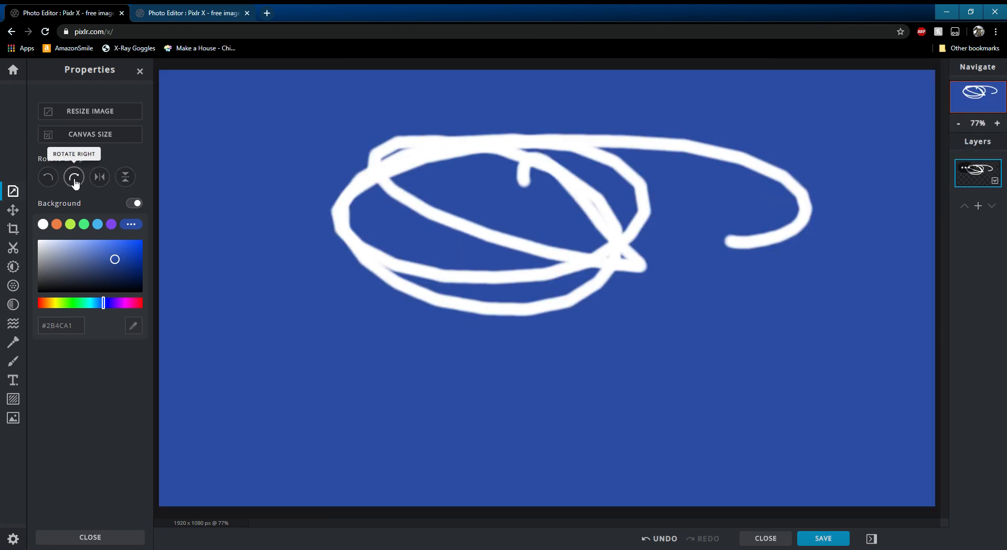
# - Open the Resize Image and Canvas Size dialogs and close each without applying a change
pyautogui.click(100, 117)
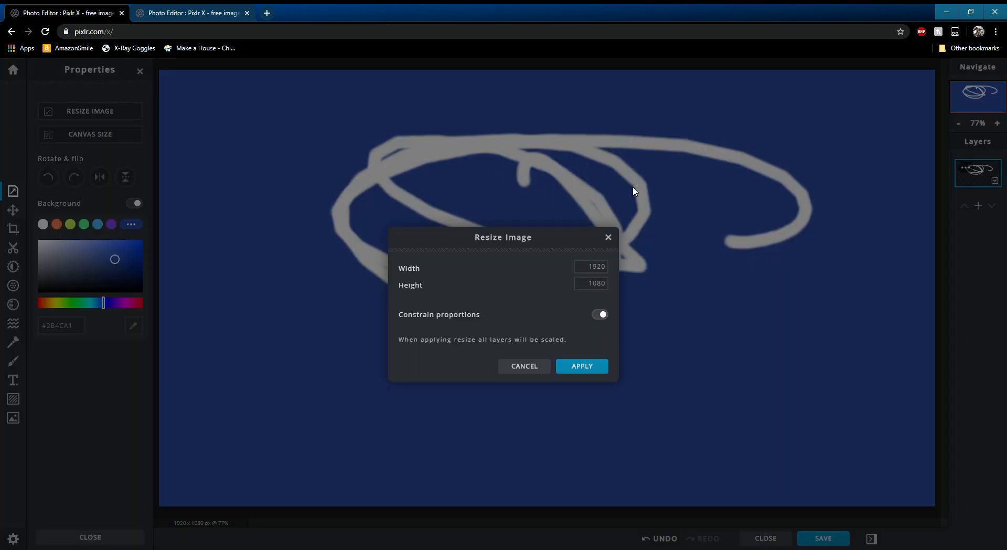
pyautogui.click(523, 365)
pyautogui.click(138, 134)
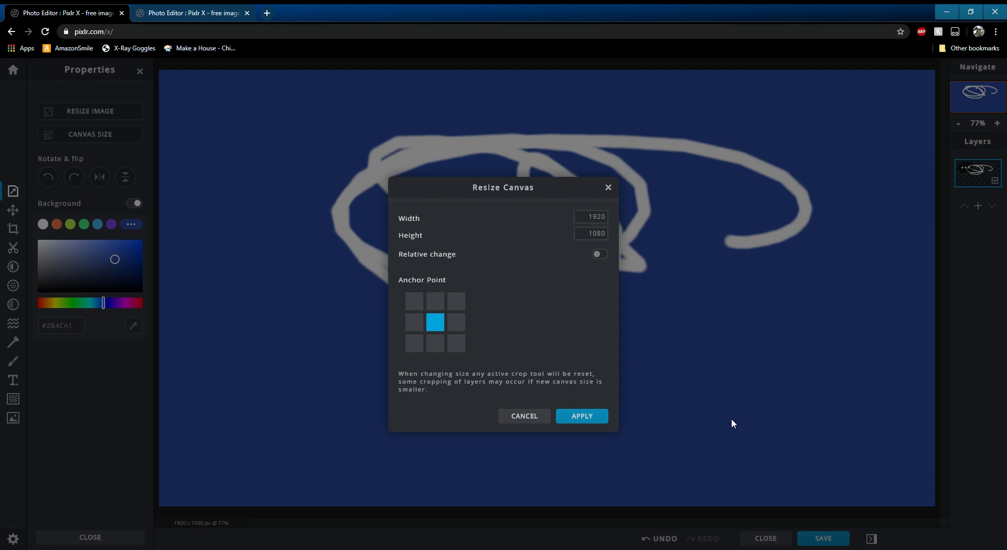
pyautogui.click(530, 417)
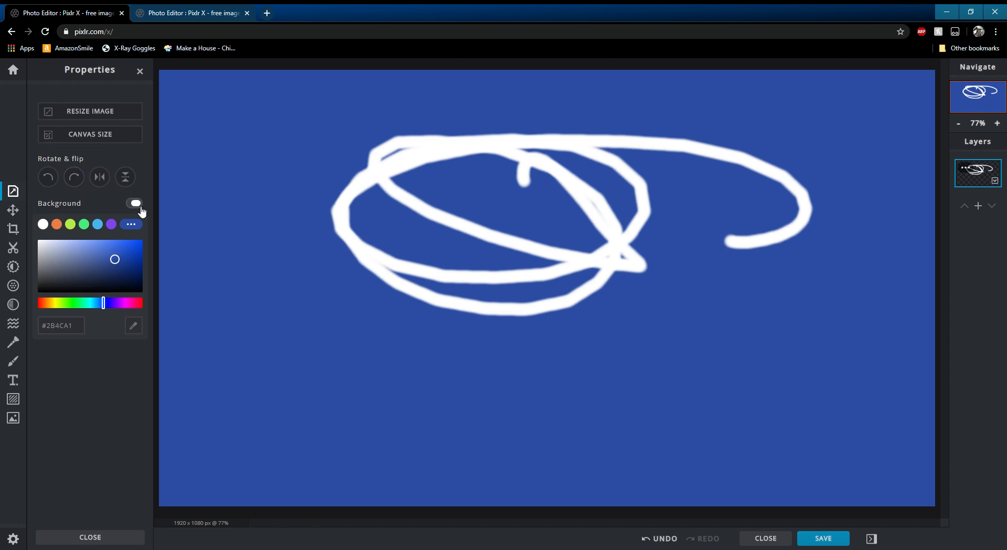
# - Move the scribble layer with the Arrange tool to Top 72 and Left 360
pyautogui.click(13, 210)
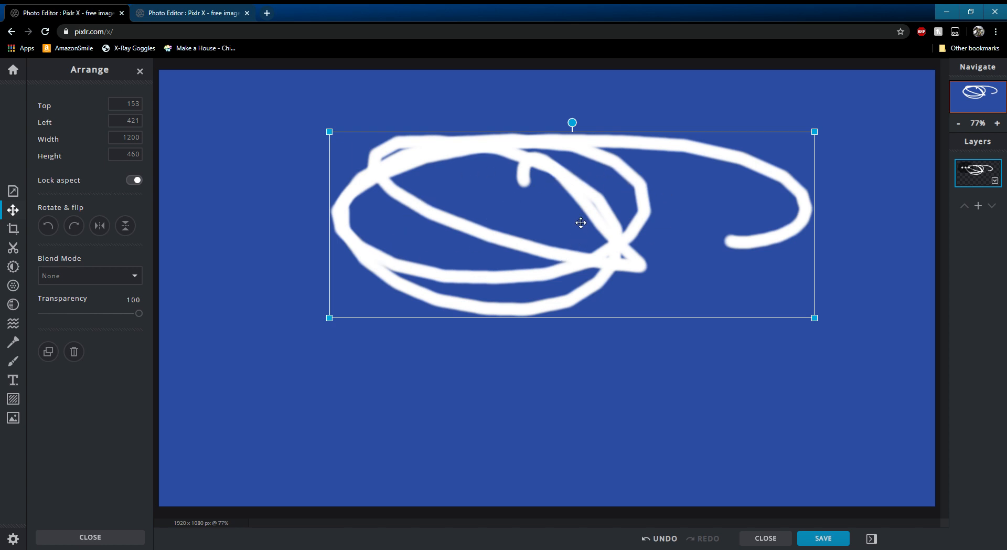
pyautogui.moveTo(509, 204)
pyautogui.mouseDown()
pyautogui.moveTo(407, 347)
pyautogui.moveTo(408, 178)
pyautogui.moveTo(503, 257)
pyautogui.moveTo(502, 170)
pyautogui.mouseUp()
pyautogui.click(82, 282)
pyautogui.click(89, 369)
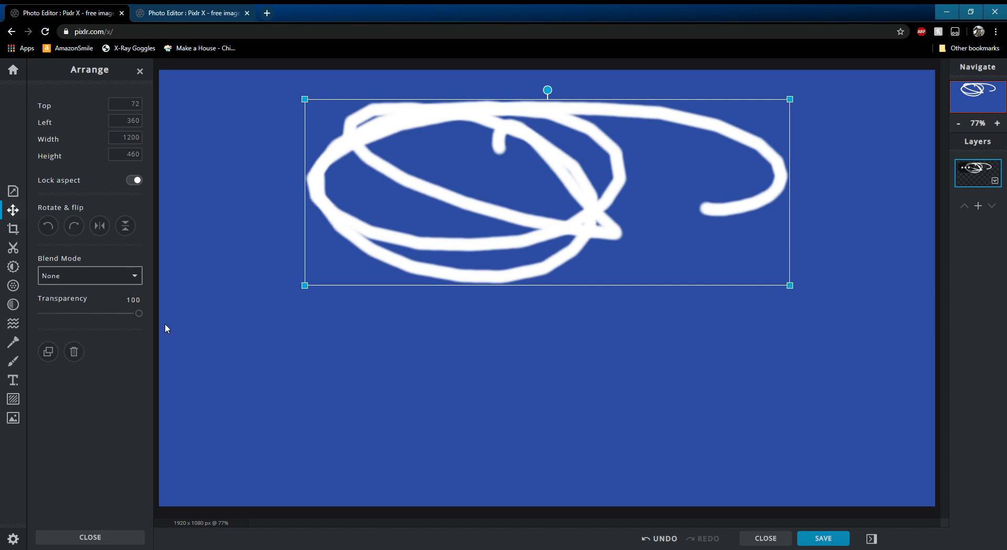
pyautogui.moveTo(146, 314)
pyautogui.mouseDown()
pyautogui.moveTo(45, 314)
pyautogui.moveTo(143, 313)
pyautogui.mouseUp()
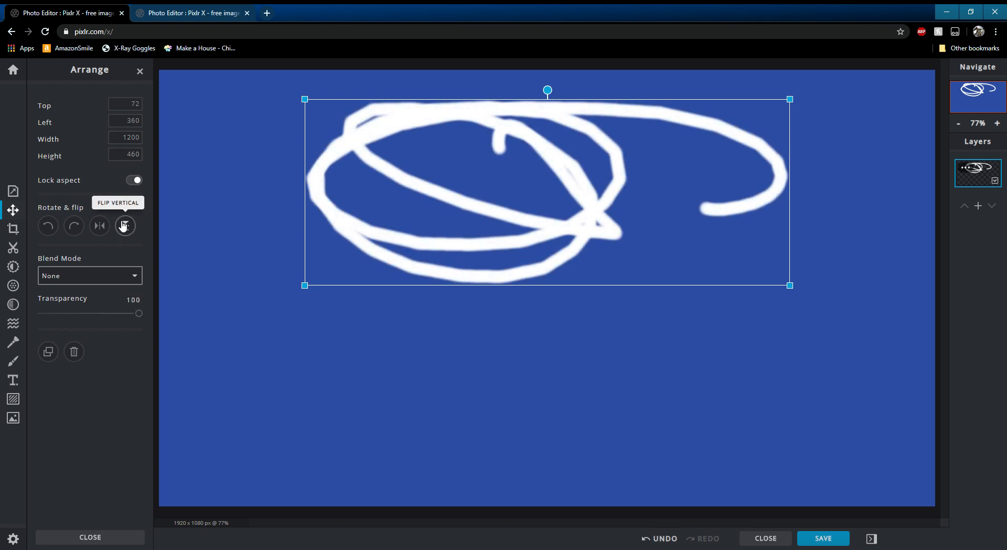
# - Unlock the aspect ratio and stretch the scribble layer to 1569 × 535 px
pyautogui.click(136, 181)
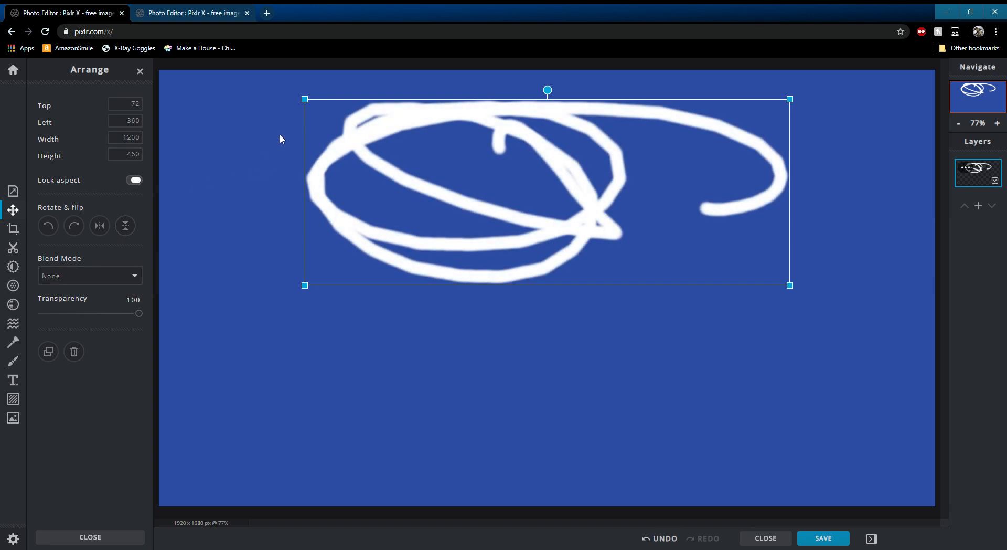
pyautogui.moveTo(793, 290)
pyautogui.mouseDown()
pyautogui.moveTo(859, 393)
pyautogui.moveTo(461, 262)
pyautogui.moveTo(883, 434)
pyautogui.moveTo(684, 373)
pyautogui.mouseUp()
pyautogui.click(134, 180)
pyautogui.moveTo(684, 249)
pyautogui.mouseDown()
pyautogui.moveTo(957, 294)
pyautogui.moveTo(941, 321)
pyautogui.mouseUp()
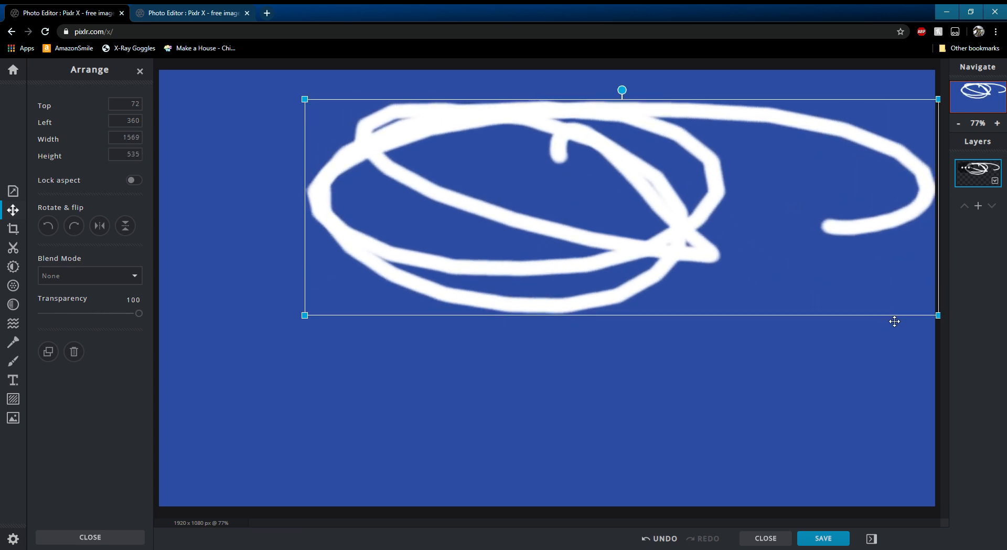
# - Try stretching the layer taller to about 1264 × 892 px, then undo it
pyautogui.moveTo(938, 314)
pyautogui.mouseDown()
pyautogui.moveTo(878, 283)
pyautogui.moveTo(552, 475)
pyautogui.moveTo(693, 344)
pyautogui.moveTo(564, 303)
pyautogui.moveTo(845, 362)
pyautogui.moveTo(428, 300)
pyautogui.moveTo(503, 479)
pyautogui.moveTo(813, 378)
pyautogui.moveTo(809, 502)
pyautogui.moveTo(816, 460)
pyautogui.mouseUp()
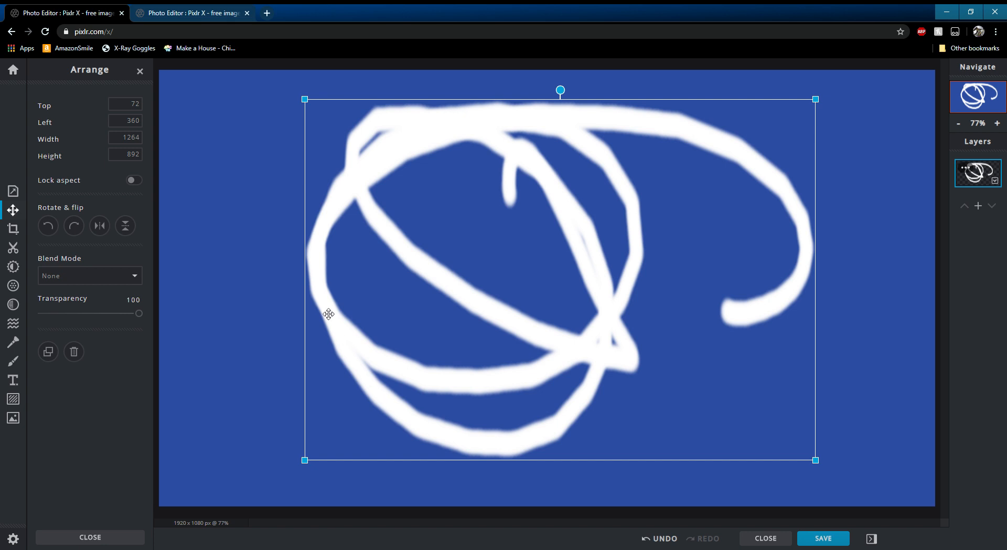
pyautogui.hotkey('ctrl', 'z')
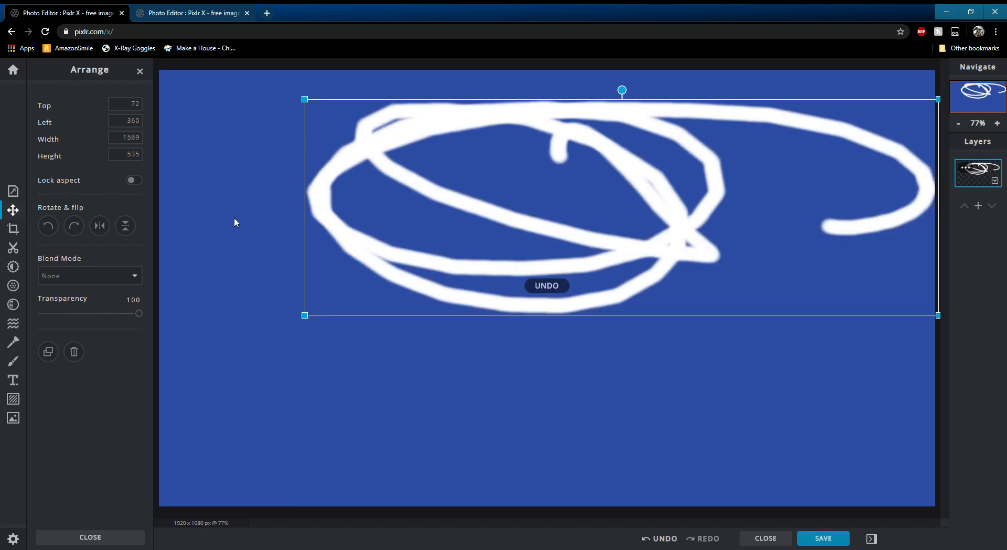
# - Move the scribble layer to Top 158 and Left 107
pyautogui.moveTo(600, 164); pyautogui.dragTo(507, 203)
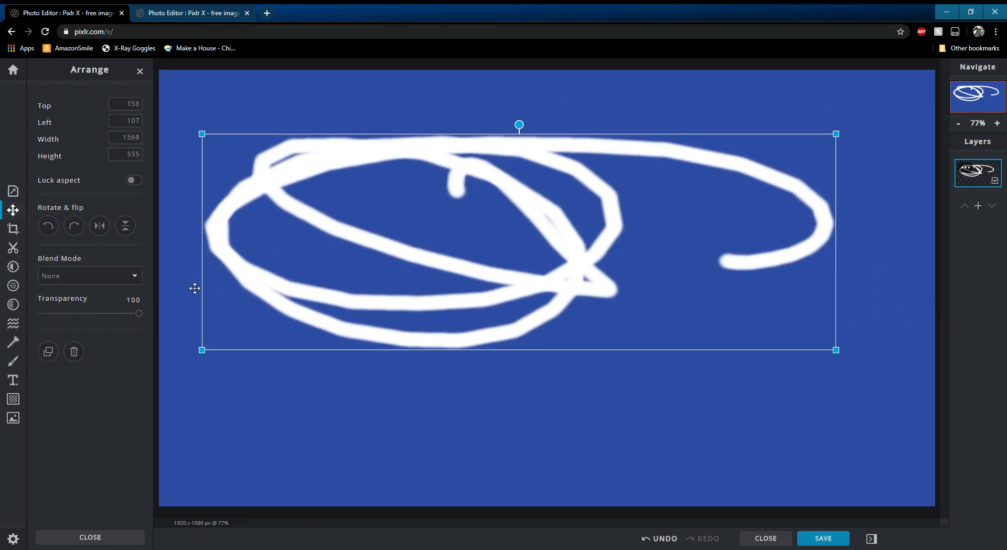
# - Try cropping the canvas to about 437 × 314 px around the upper scribble
pyautogui.click(12, 231)
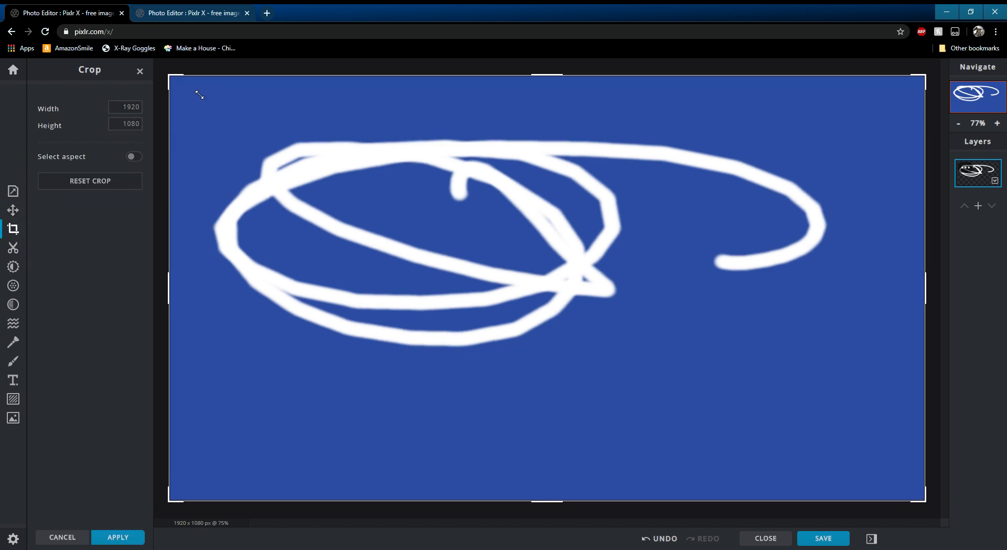
pyautogui.moveTo(170, 76); pyautogui.dragTo(489, 201)
pyautogui.moveTo(901, 475); pyautogui.dragTo(621, 290)
pyautogui.moveTo(545, 247)
pyautogui.mouseDown()
pyautogui.moveTo(382, 162)
pyautogui.moveTo(372, 188)
pyautogui.mouseUp()
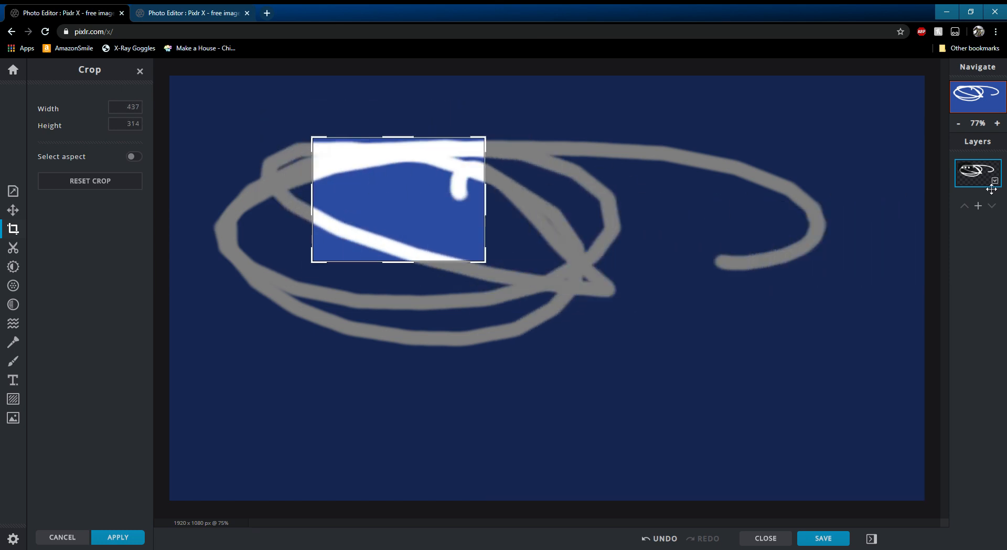
pyautogui.press('Return')
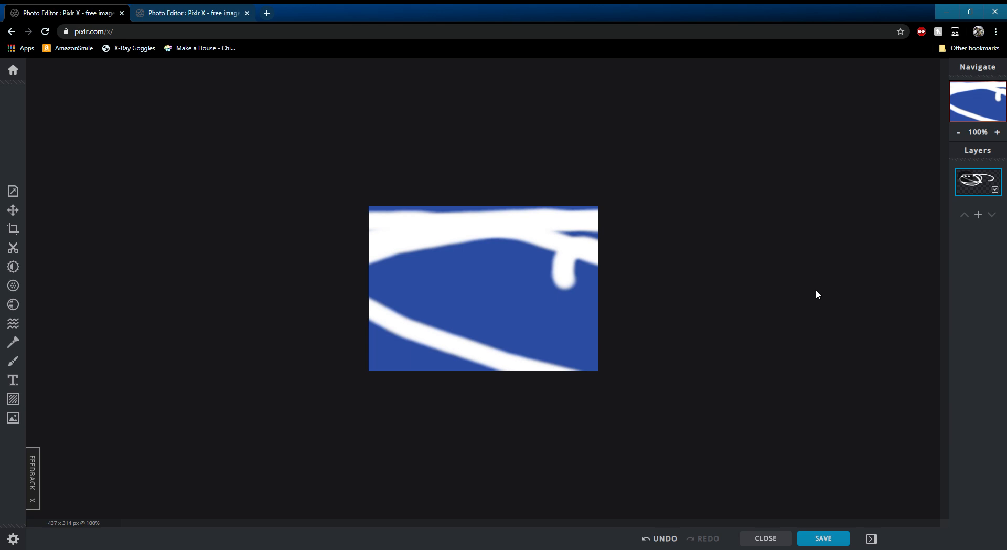
pyautogui.hotkey('ctrl', 'z')
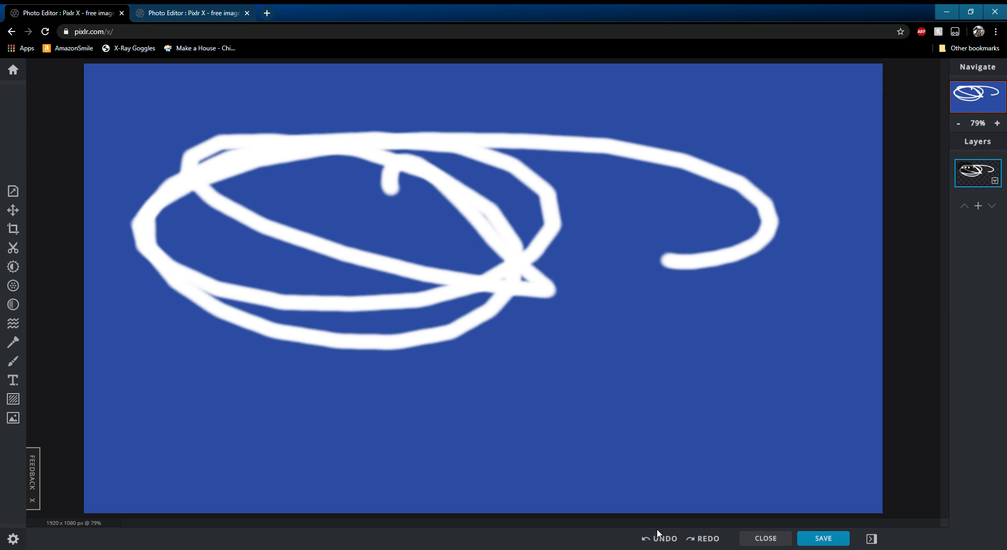
# - Open the Cutout tool and choose the Magic Cutout tool in Remove mode
pyautogui.click(14, 248)
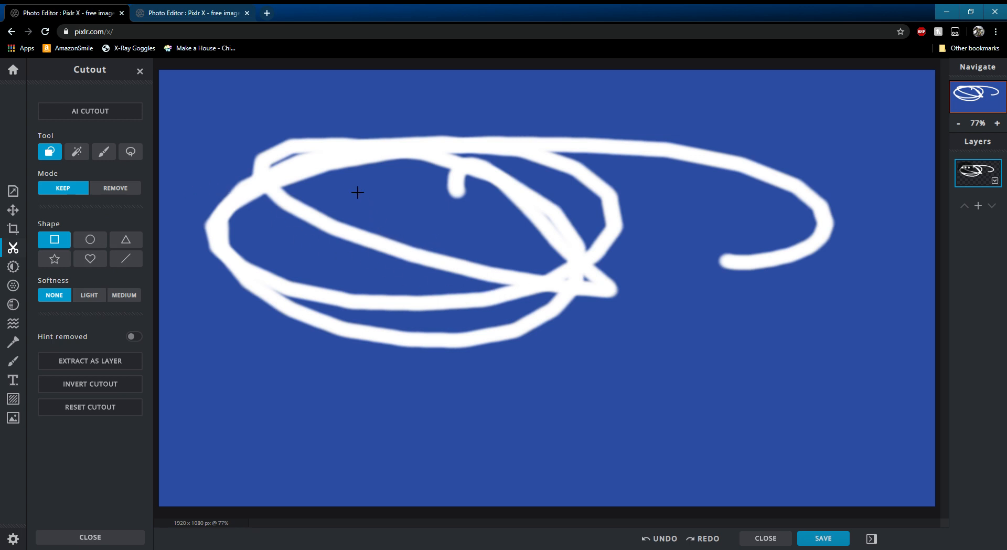
pyautogui.click(105, 189)
pyautogui.click(79, 153)
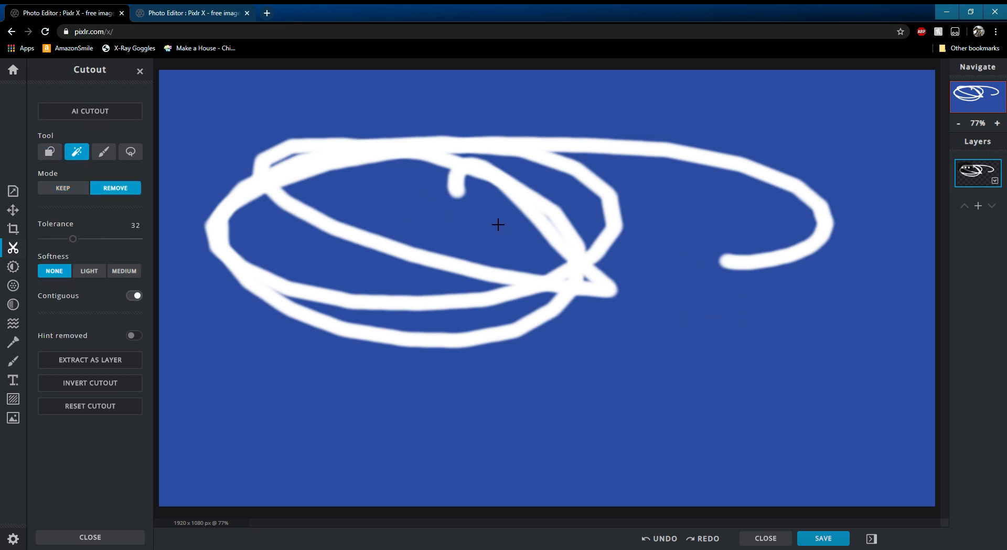
pyautogui.click(79, 193)
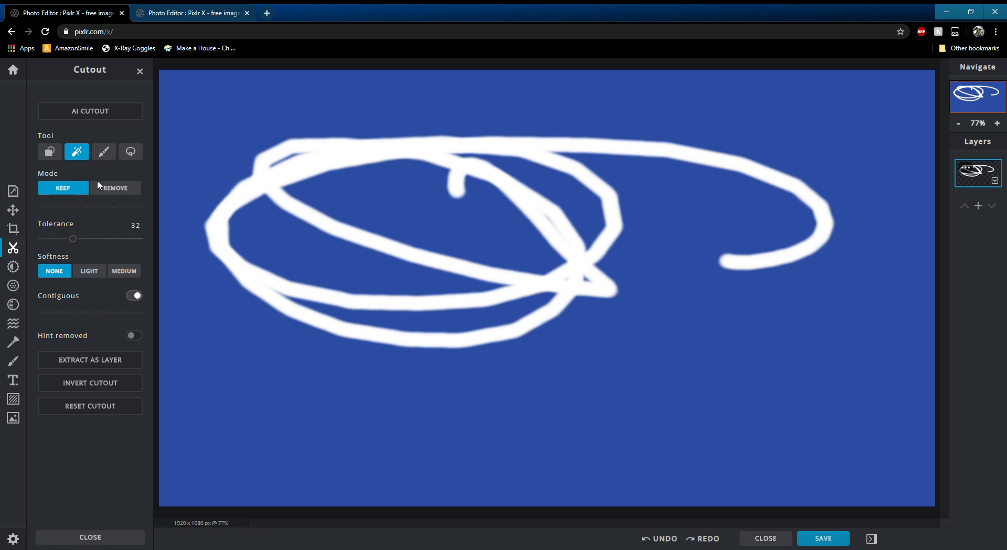
pyautogui.click(105, 193)
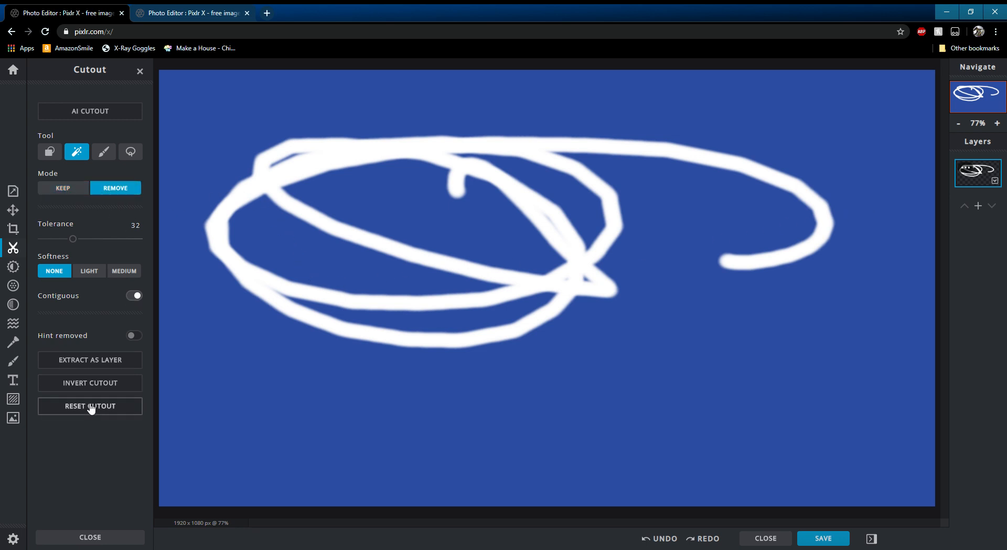
# - Try extracting the cutout as a new layer
pyautogui.click(90, 359)
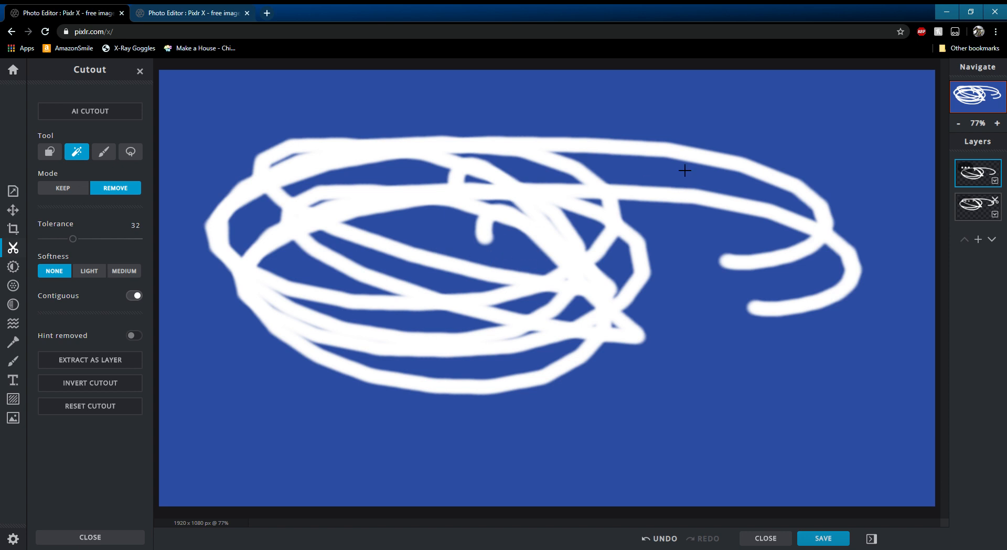
pyautogui.hotkey('ctrl', 'z')
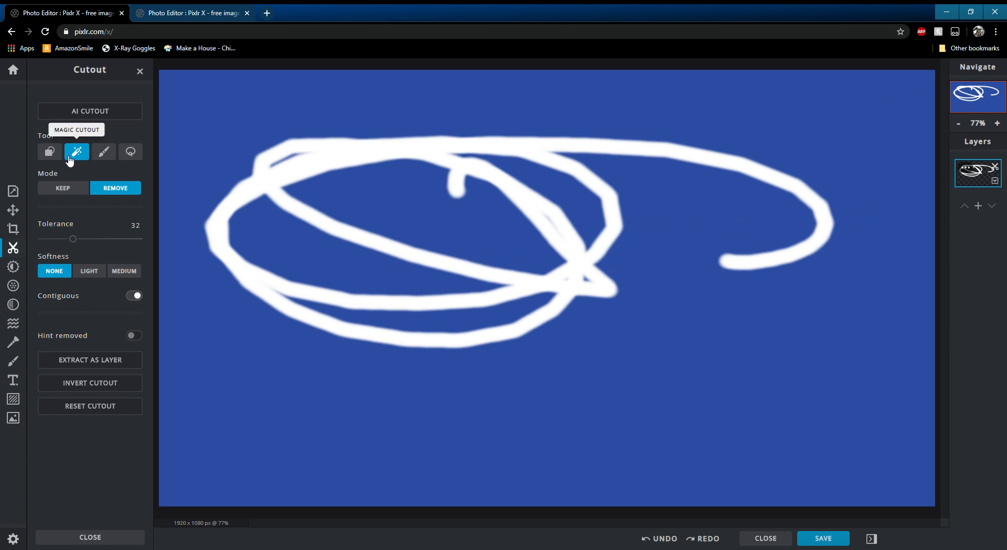
# - Open the Adjust panel and scroll through its settings
pyautogui.click(20, 269)
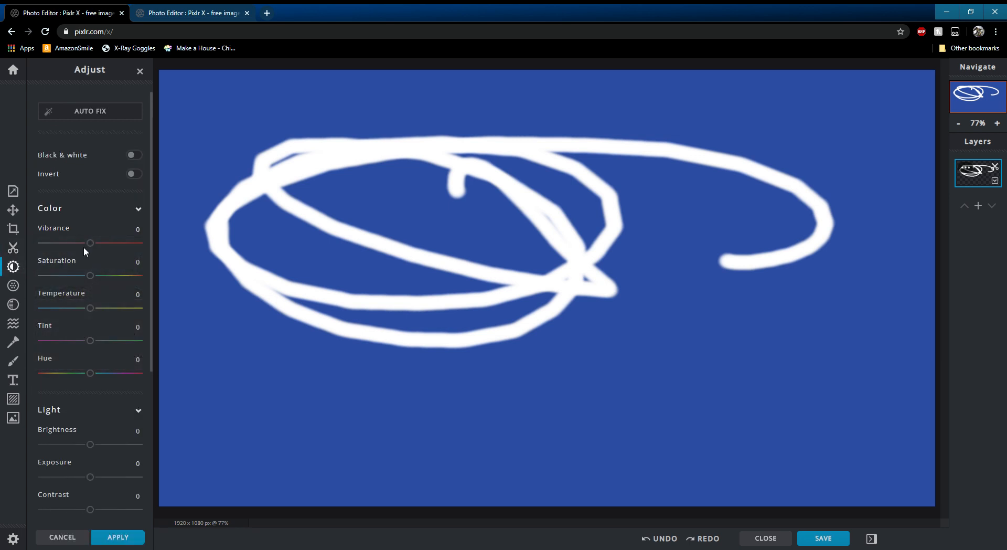
pyautogui.scroll(-4, 86, 197)
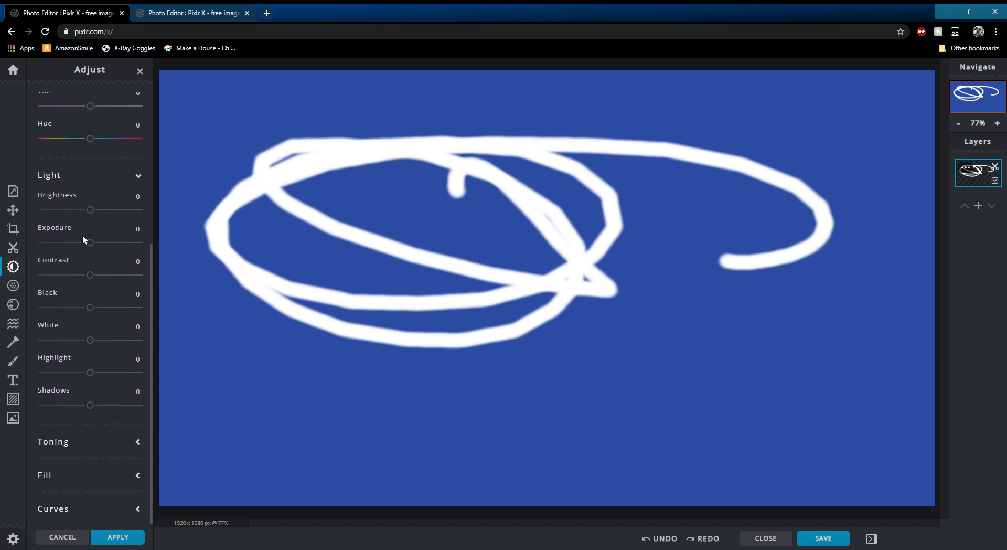
# - Return to the home screen and open the old port town photo as a new document
pyautogui.click(14, 70)
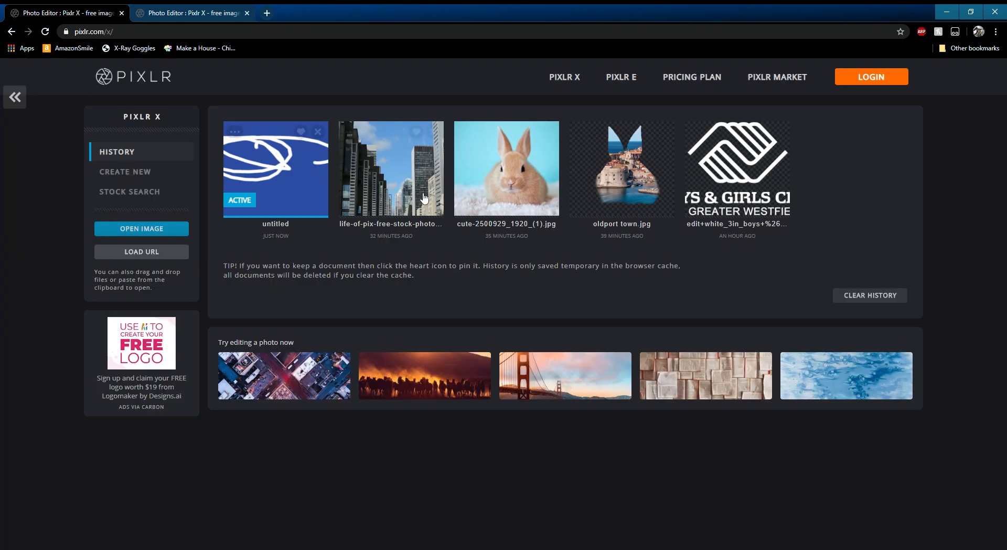
pyautogui.click(156, 230)
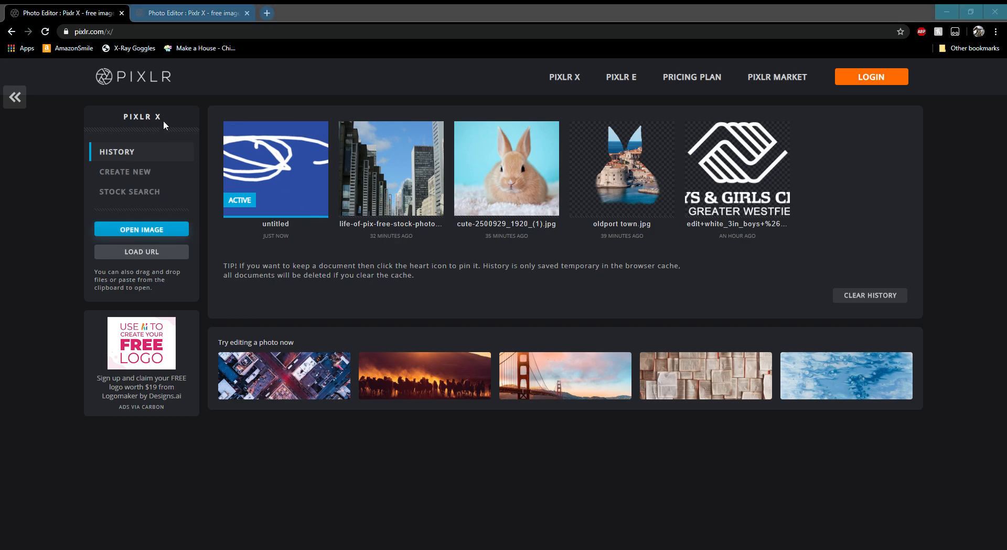
pyautogui.click(465, 269)
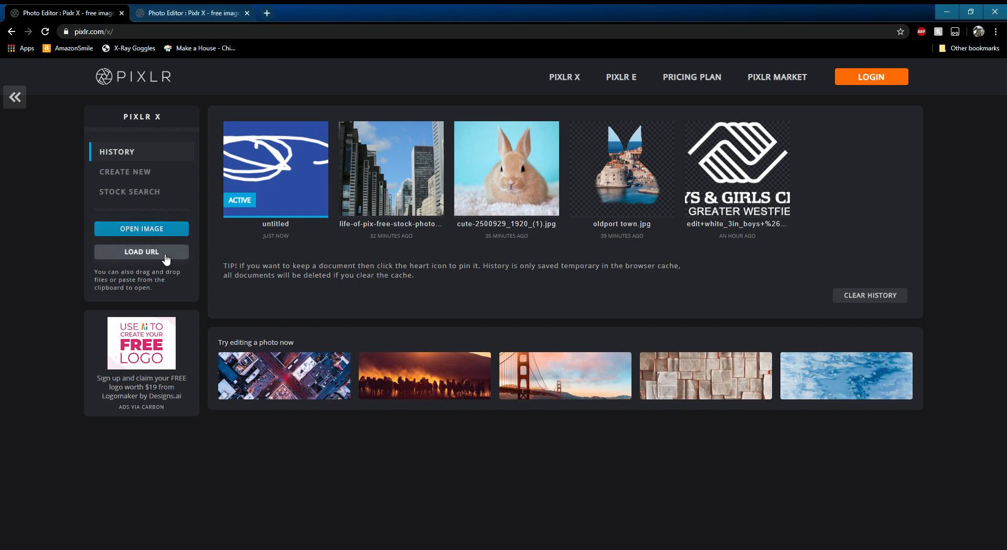
pyautogui.click(84, 31)
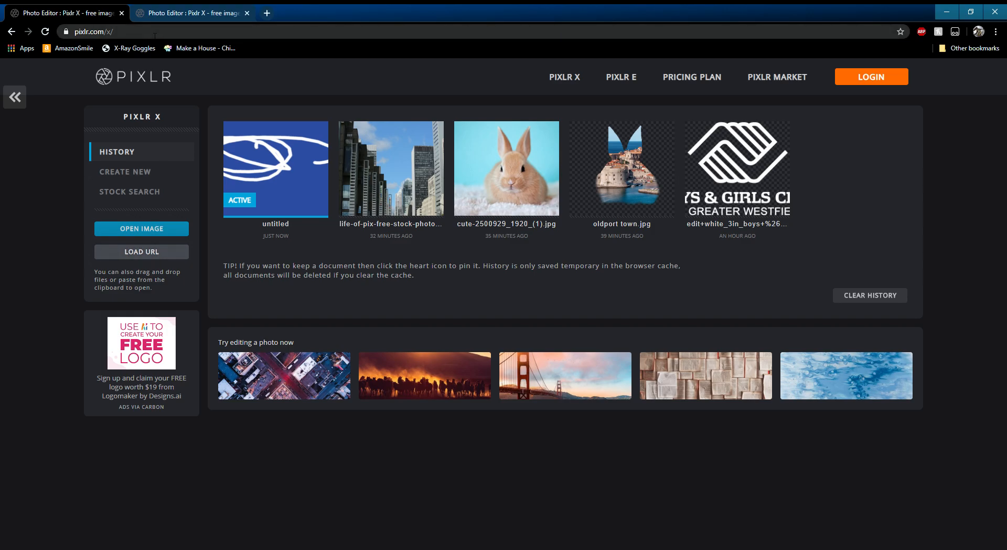
pyautogui.click(152, 32)
pyautogui.hotkey('ctrl', 'a')
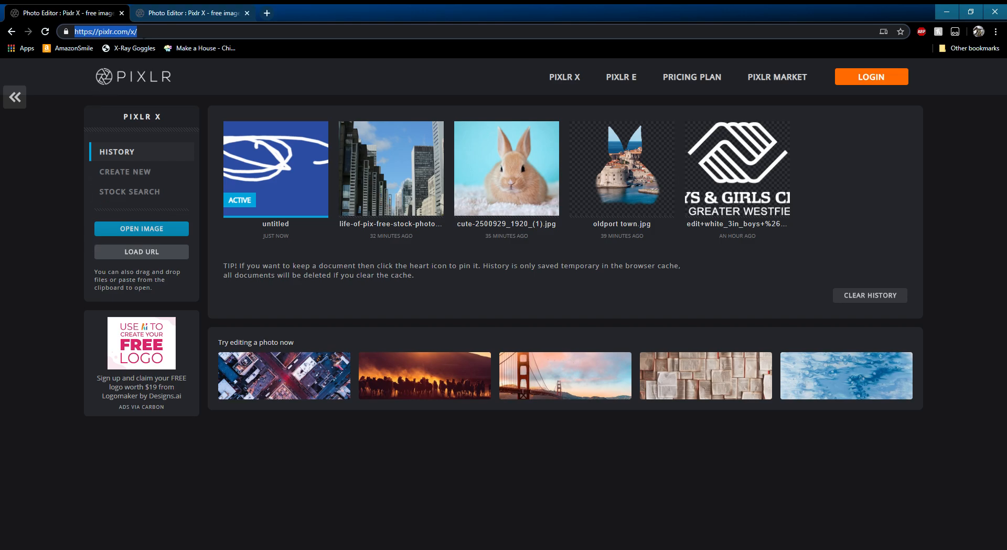
pyautogui.click(399, 32)
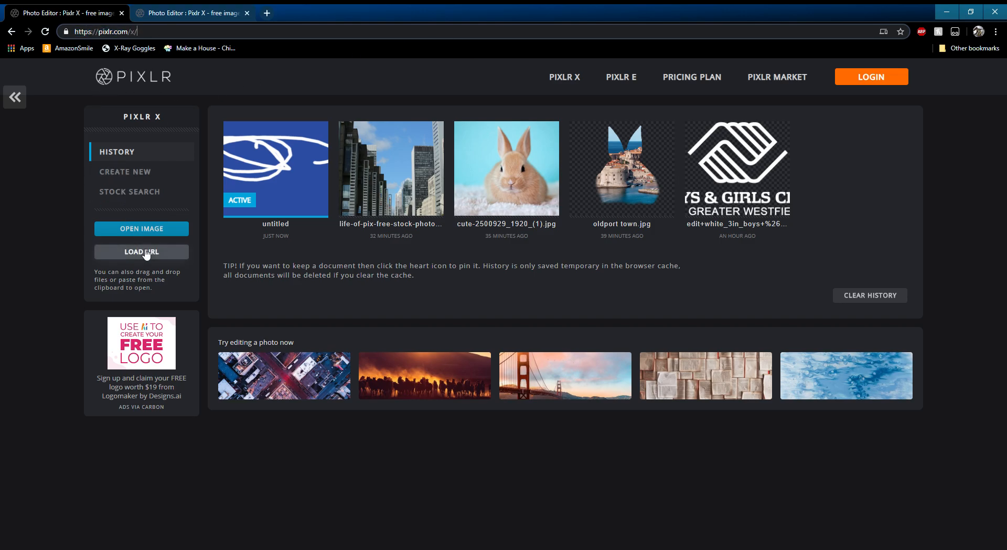
pyautogui.click(138, 230)
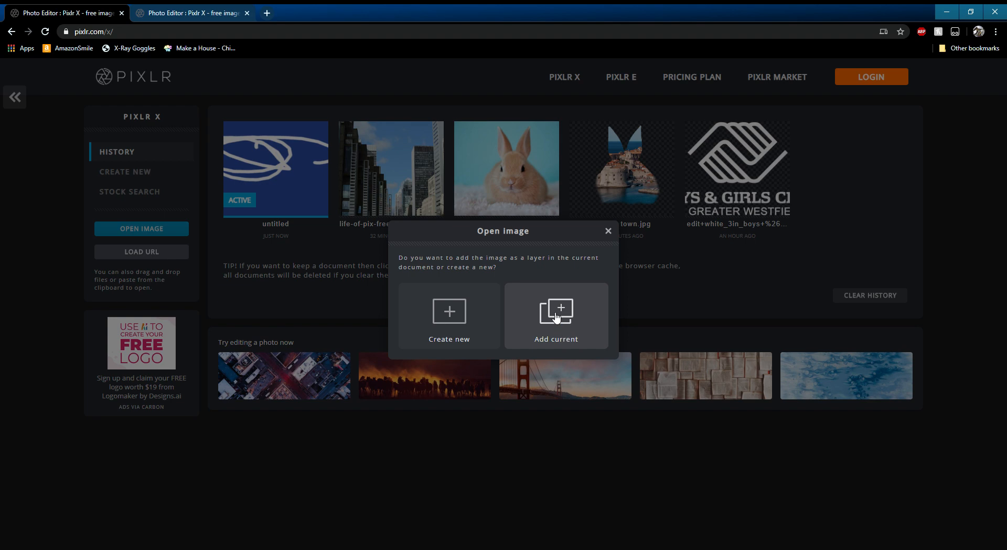
pyautogui.click(451, 315)
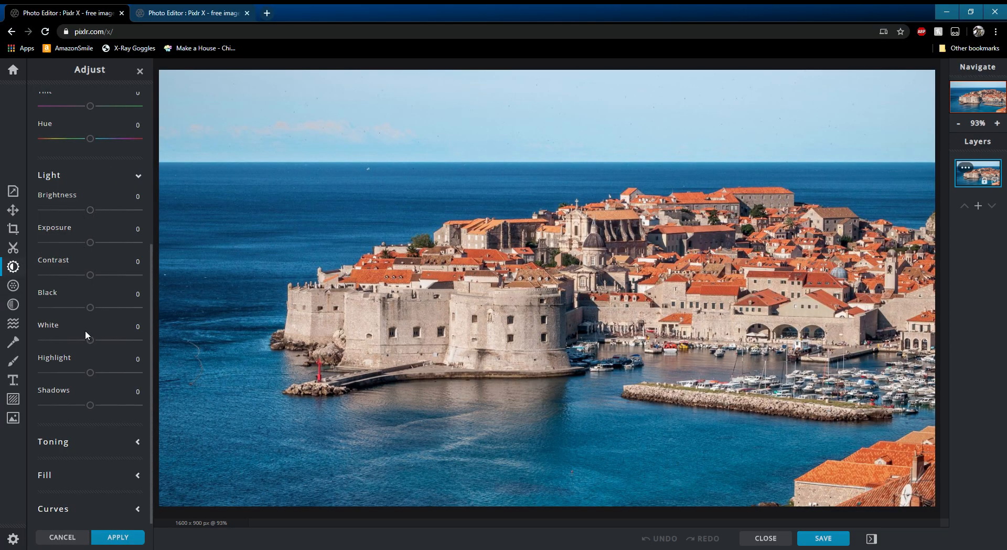
# - Try shifting the photo's Hue to -180 and return it to 0
pyautogui.moveTo(92, 211)
pyautogui.mouseDown()
pyautogui.moveTo(42, 210)
pyautogui.moveTo(136, 210)
pyautogui.moveTo(90, 212)
pyautogui.mouseUp()
pyautogui.moveTo(93, 140); pyautogui.dragTo(44, 142)
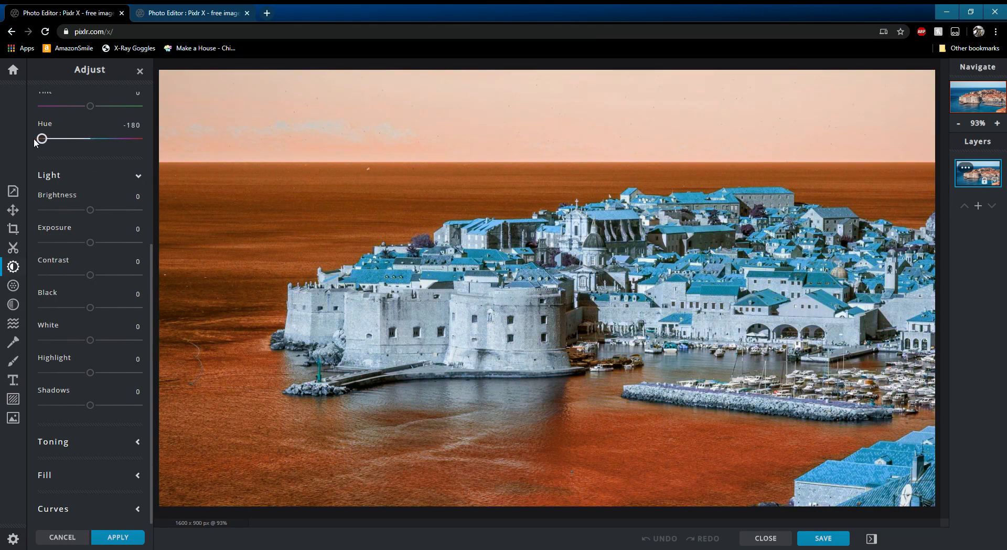
pyautogui.moveTo(42, 139); pyautogui.dragTo(94, 141)
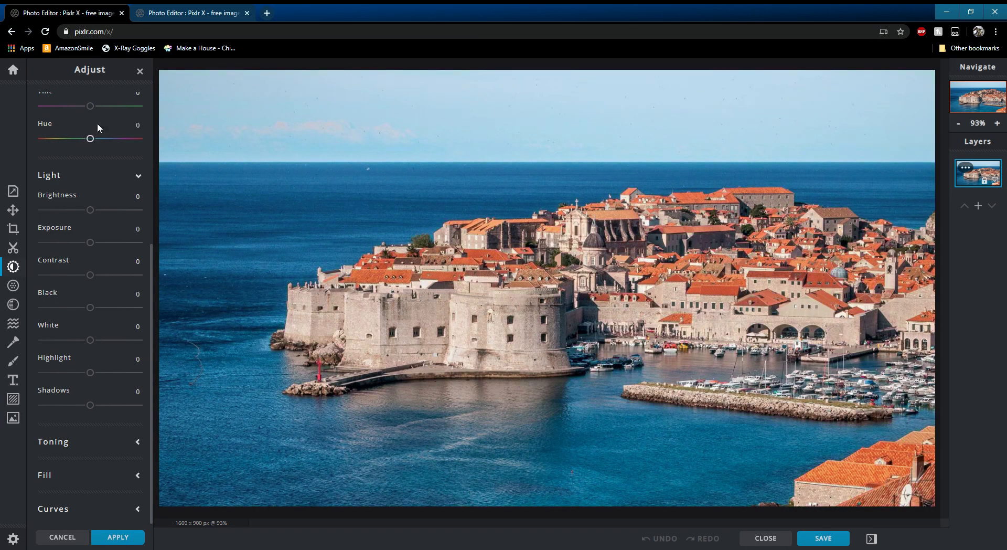
# - Set Vibrance to 2 and try the Saturation, Tint and Hue sliders, resetting each one
pyautogui.scroll(4, 95, 128)
pyautogui.moveTo(90, 218); pyautogui.dragTo(94, 252)
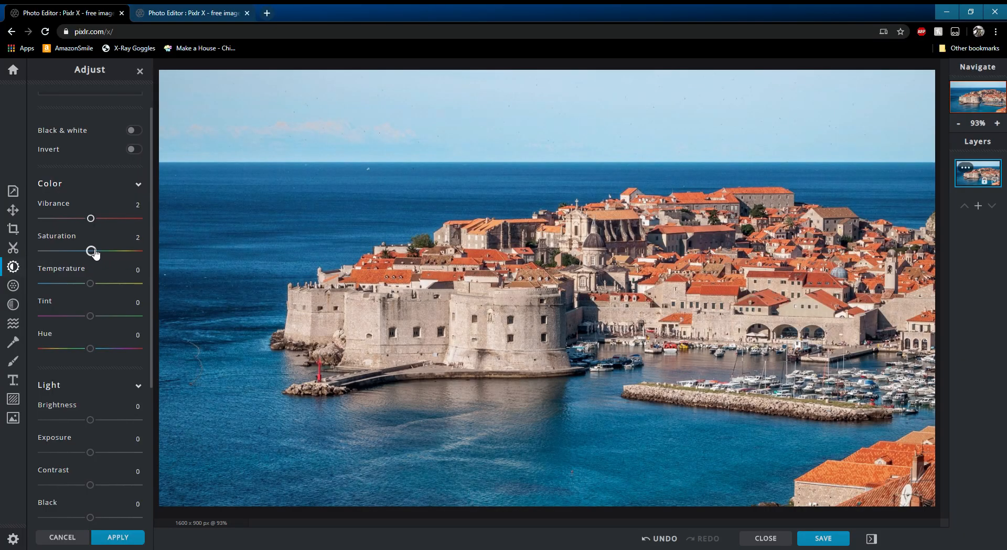
pyautogui.click(52, 235)
pyautogui.moveTo(94, 288)
pyautogui.mouseDown()
pyautogui.moveTo(33, 286)
pyautogui.moveTo(137, 290)
pyautogui.moveTo(95, 292)
pyautogui.mouseUp()
pyautogui.moveTo(92, 315); pyautogui.dragTo(147, 312)
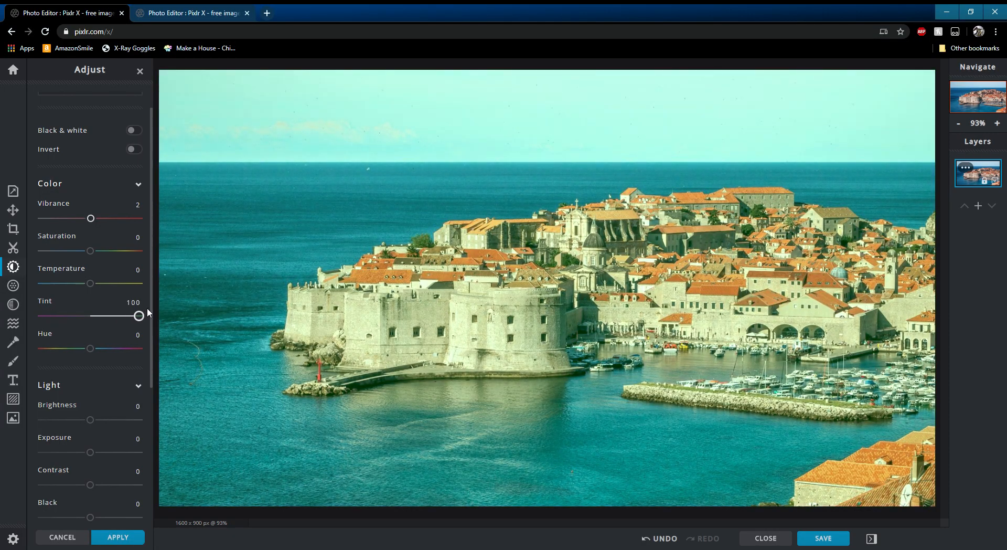
pyautogui.click(46, 302)
pyautogui.moveTo(95, 350); pyautogui.dragTo(58, 338)
pyautogui.click(51, 333)
# - Try raising the Light sliders, including White, Highlight and Shadows to 100, resetting each one
pyautogui.scroll(-4, 92, 318)
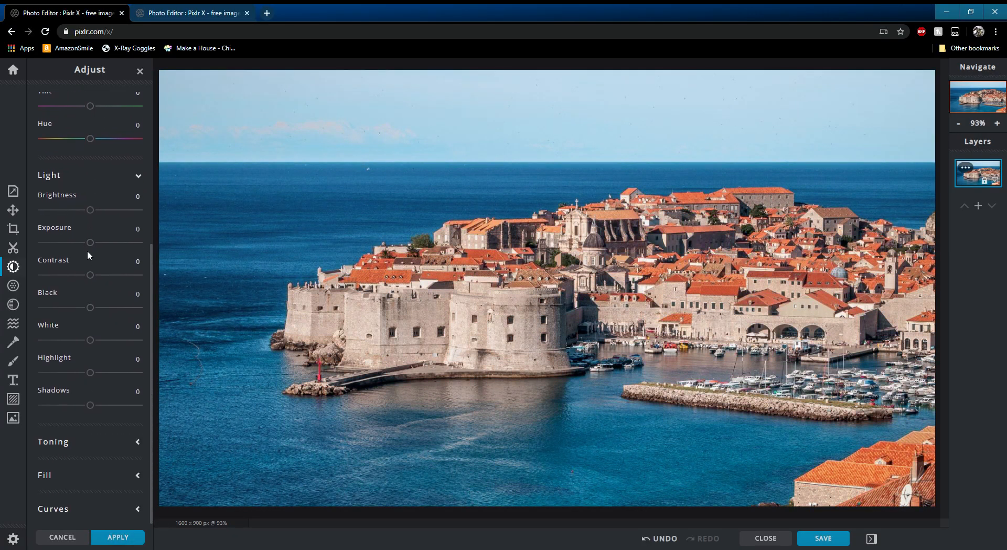
pyautogui.moveTo(90, 242); pyautogui.dragTo(88, 273)
pyautogui.moveTo(79, 307); pyautogui.dragTo(122, 301)
pyautogui.click(52, 296)
pyautogui.moveTo(90, 342); pyautogui.dragTo(169, 336)
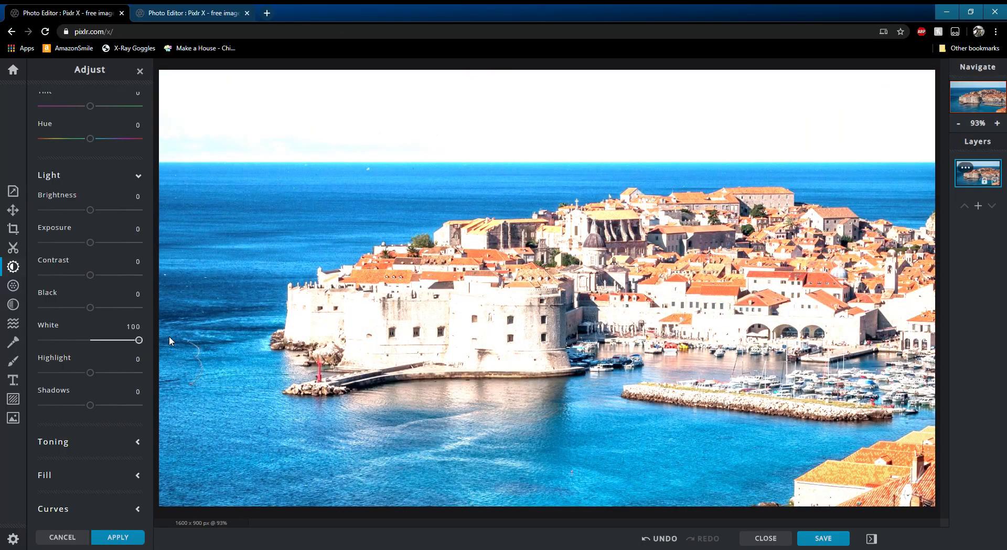
pyautogui.click(48, 325)
pyautogui.moveTo(91, 374); pyautogui.dragTo(146, 367)
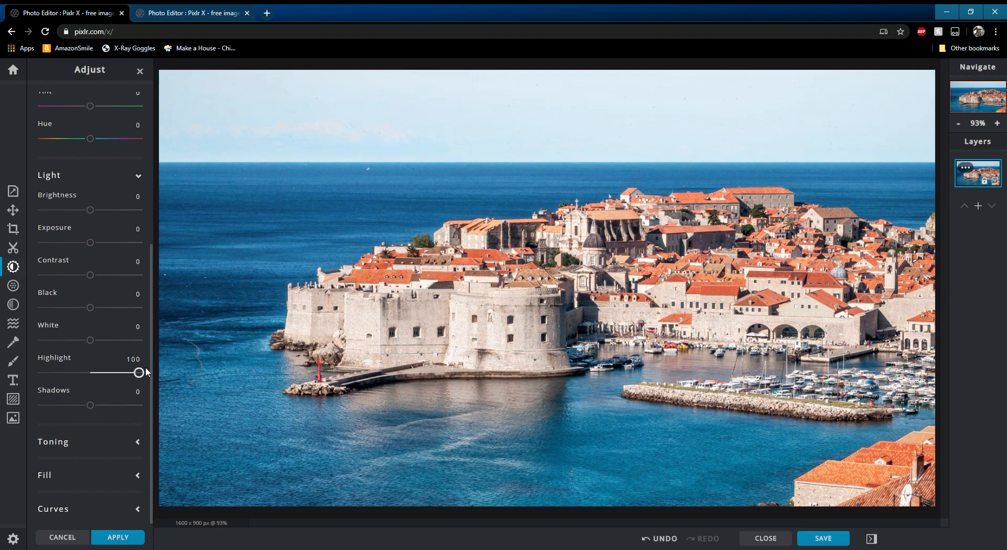
pyautogui.click(46, 358)
pyautogui.moveTo(91, 408); pyautogui.dragTo(155, 407)
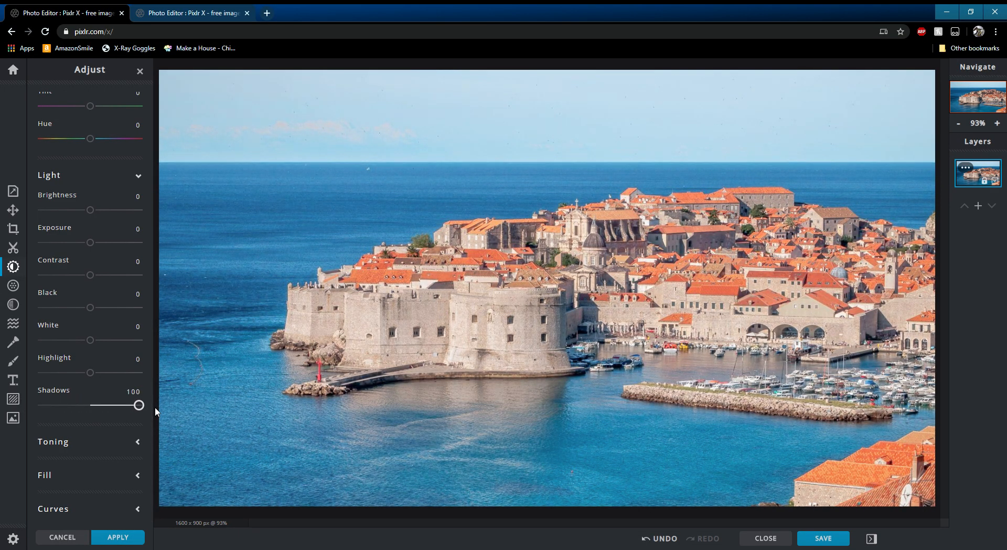
pyautogui.click(52, 393)
# - Toggle Black & white and Invert on and off again
pyautogui.scroll(5, 133, 246)
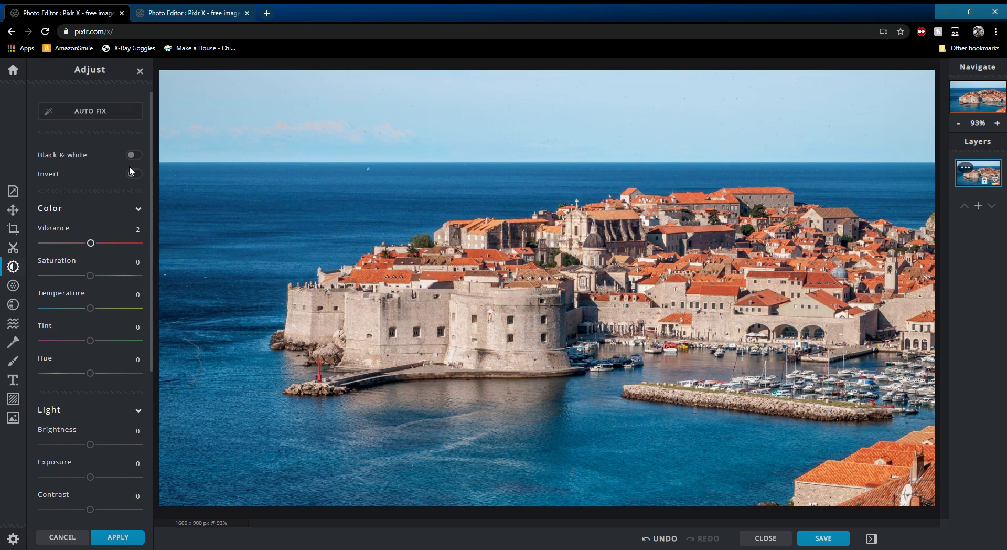
pyautogui.click(138, 209)
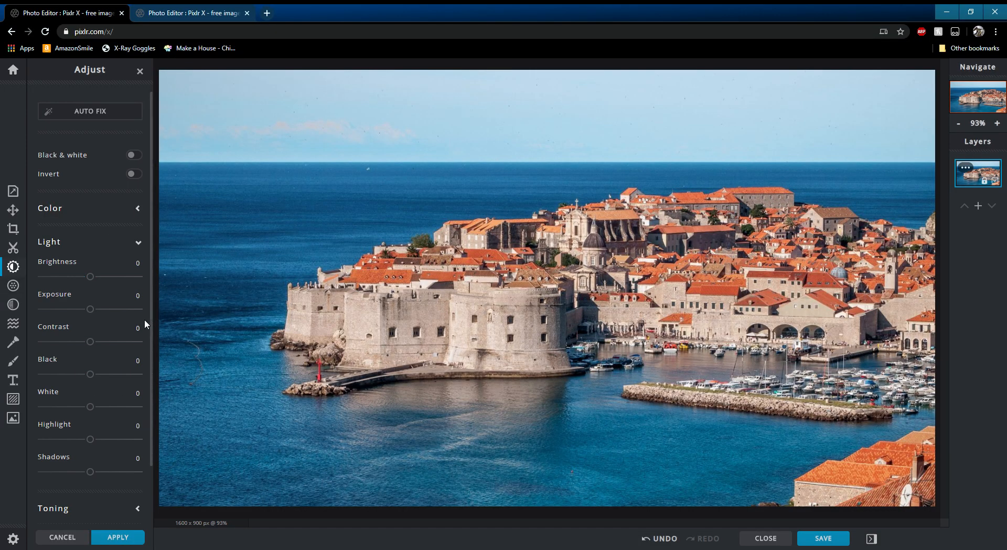
pyautogui.click(134, 155)
pyautogui.click(133, 155)
pyautogui.click(134, 174)
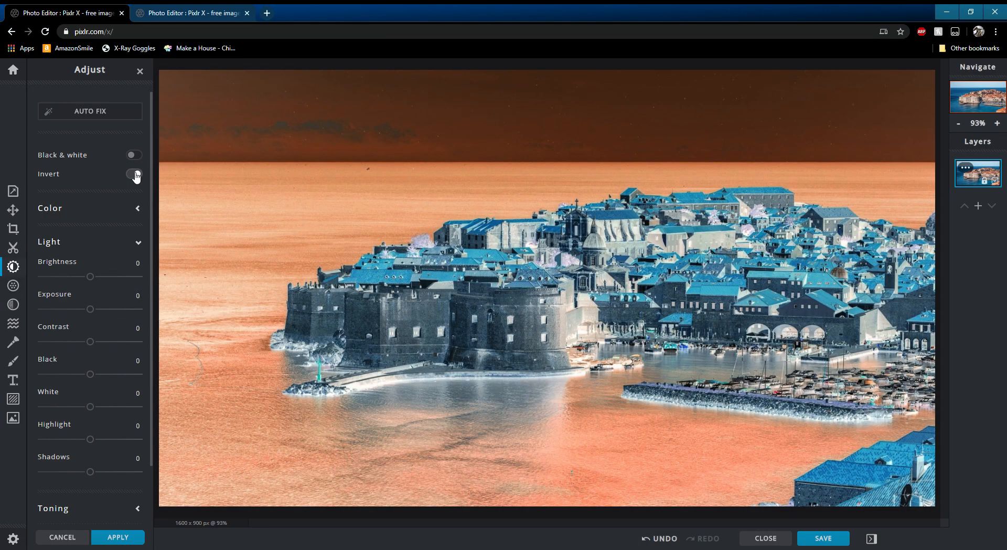
pyautogui.click(135, 174)
pyautogui.scroll(-2, 136, 314)
pyautogui.scroll(2, 146, 234)
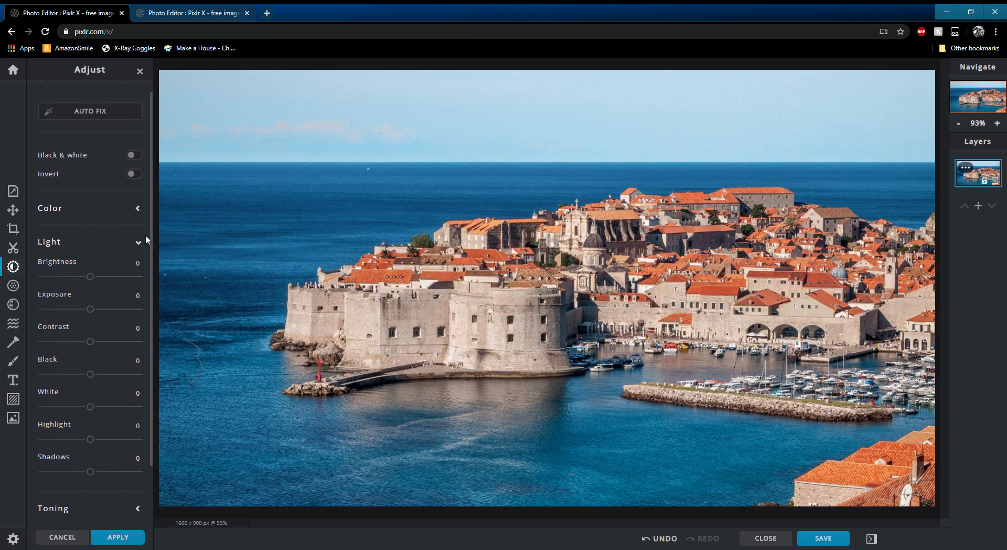
pyautogui.click(138, 209)
pyautogui.scroll(-3, 138, 315)
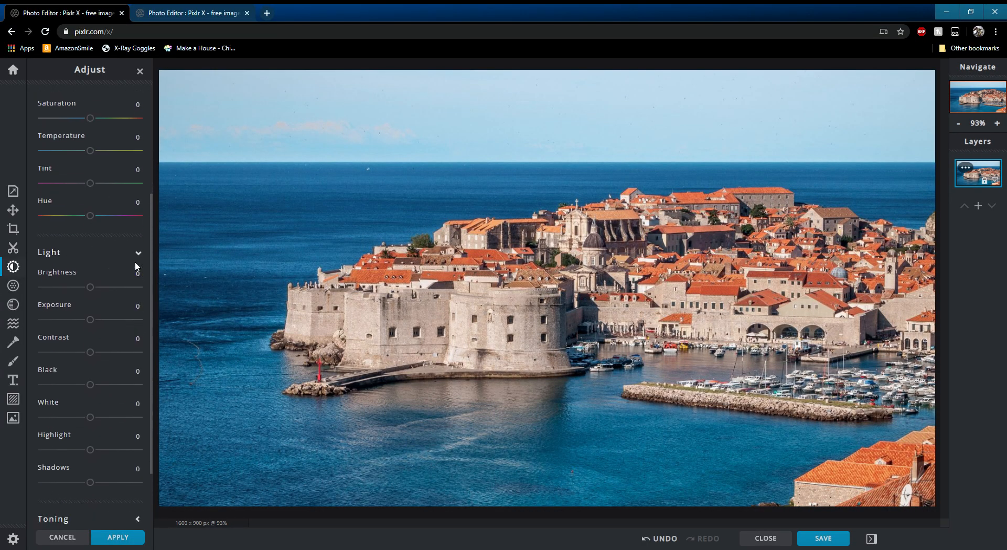
pyautogui.scroll(3, 137, 266)
pyautogui.click(140, 210)
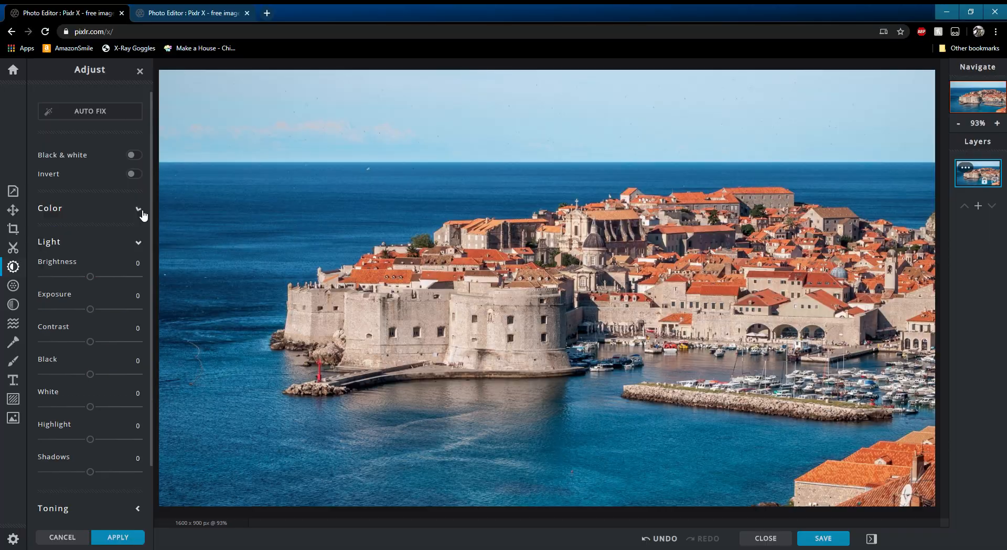
pyautogui.click(139, 244)
# - Try Toning with custom green and pink highlight colours at amounts 100 and 40, then reset Amount to 0
pyautogui.click(138, 276)
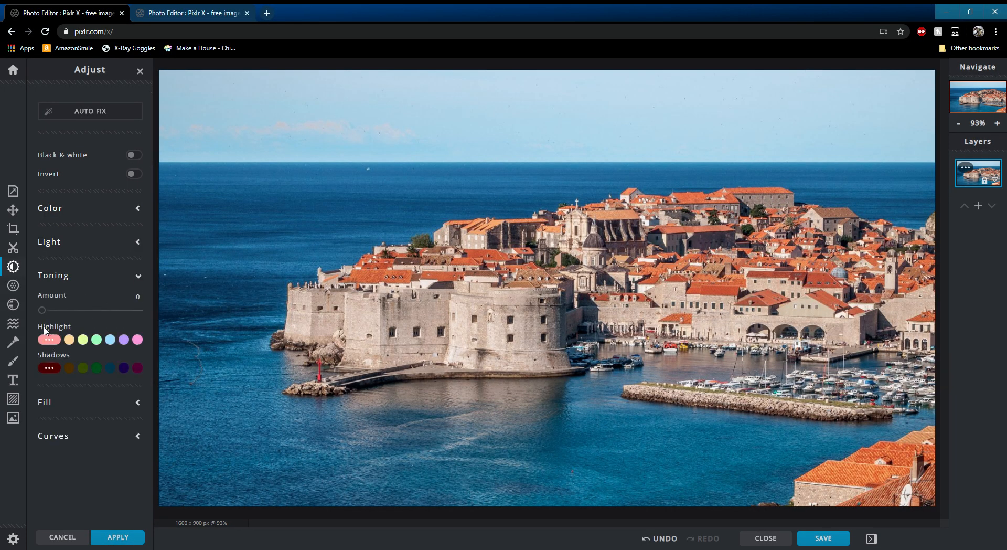
pyautogui.click(84, 340)
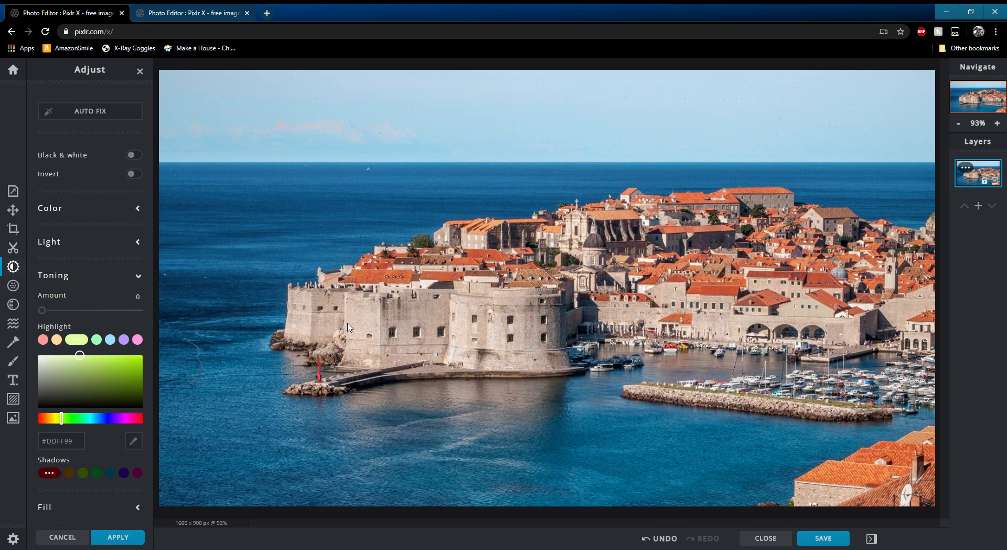
pyautogui.click(116, 384)
pyautogui.moveTo(42, 310); pyautogui.dragTo(142, 315)
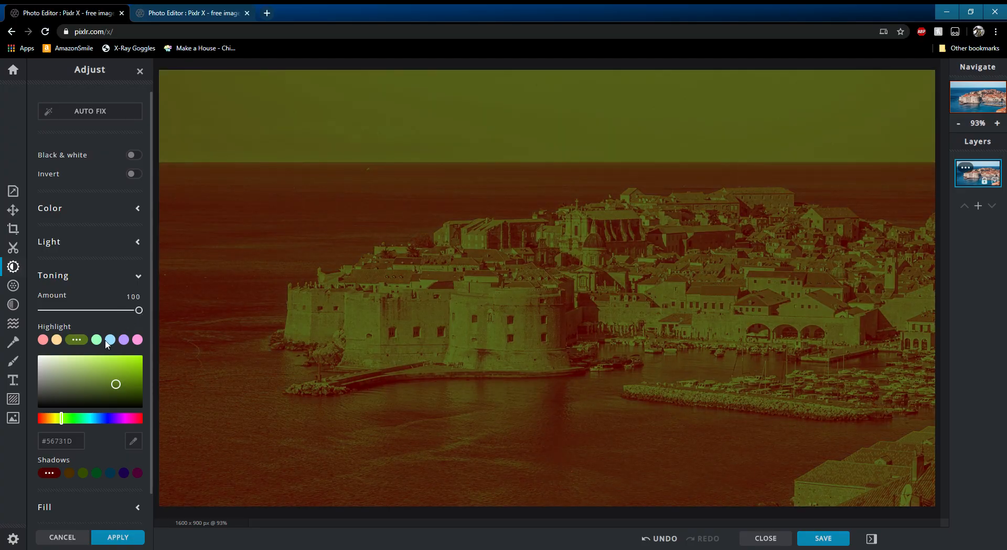
pyautogui.moveTo(116, 384)
pyautogui.mouseDown()
pyautogui.moveTo(136, 368)
pyautogui.moveTo(120, 359)
pyautogui.mouseUp()
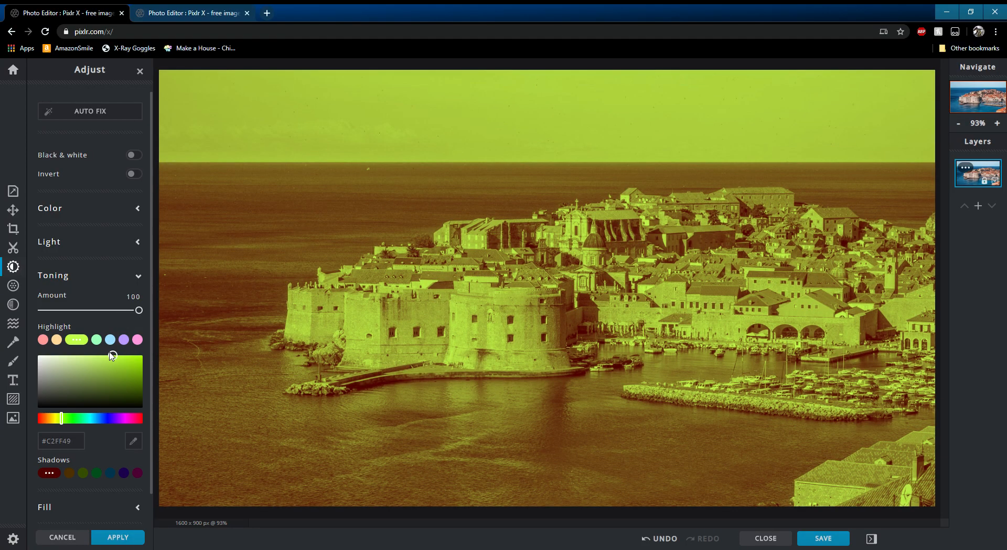
pyautogui.moveTo(141, 314)
pyautogui.mouseDown()
pyautogui.moveTo(89, 313)
pyautogui.moveTo(152, 305)
pyautogui.mouseUp()
pyautogui.click(137, 340)
pyautogui.moveTo(145, 313); pyautogui.dragTo(81, 310)
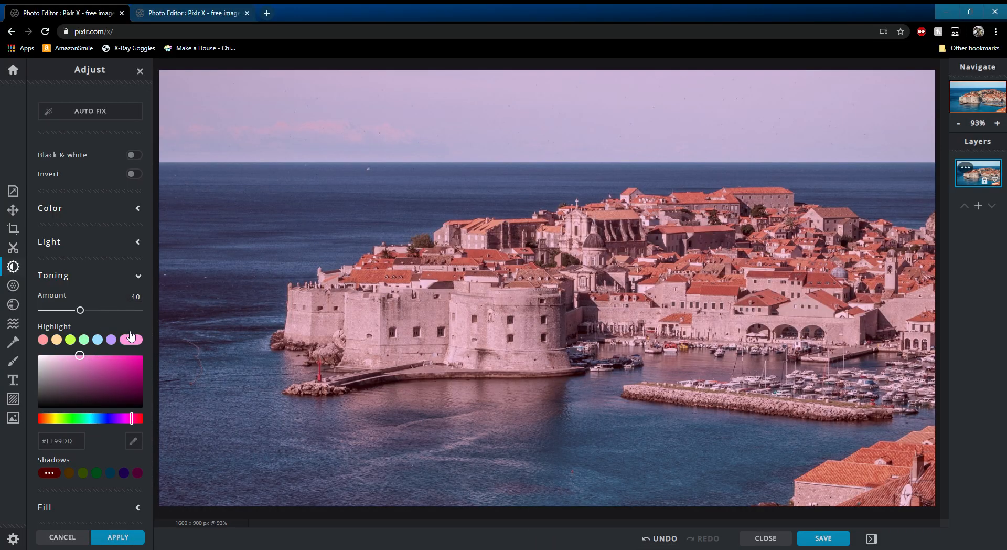
pyautogui.doubleClick(51, 294)
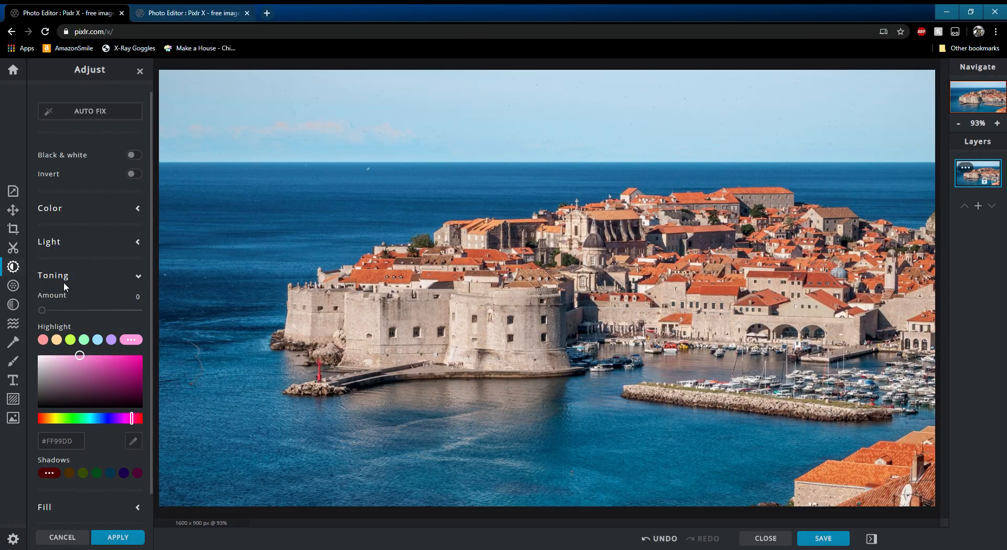
# - Explore the Fill and Curves sections, including the blend mode and the colour channels
pyautogui.scroll(-1, 113, 257)
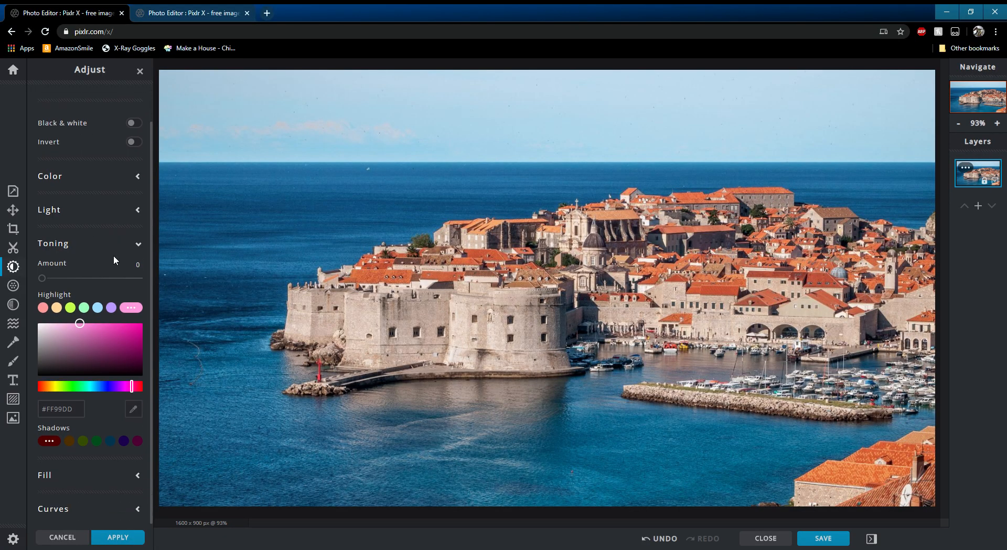
pyautogui.click(139, 245)
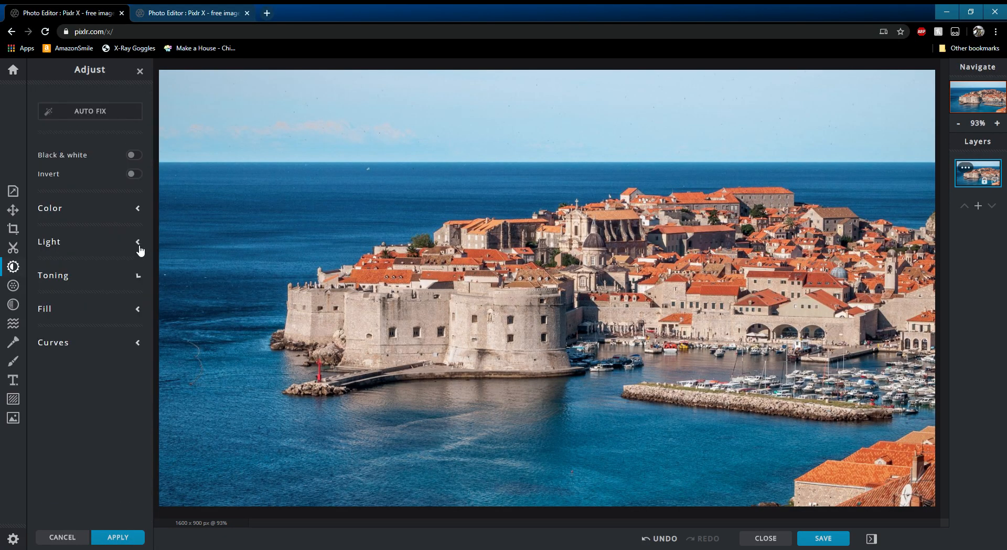
pyautogui.click(143, 311)
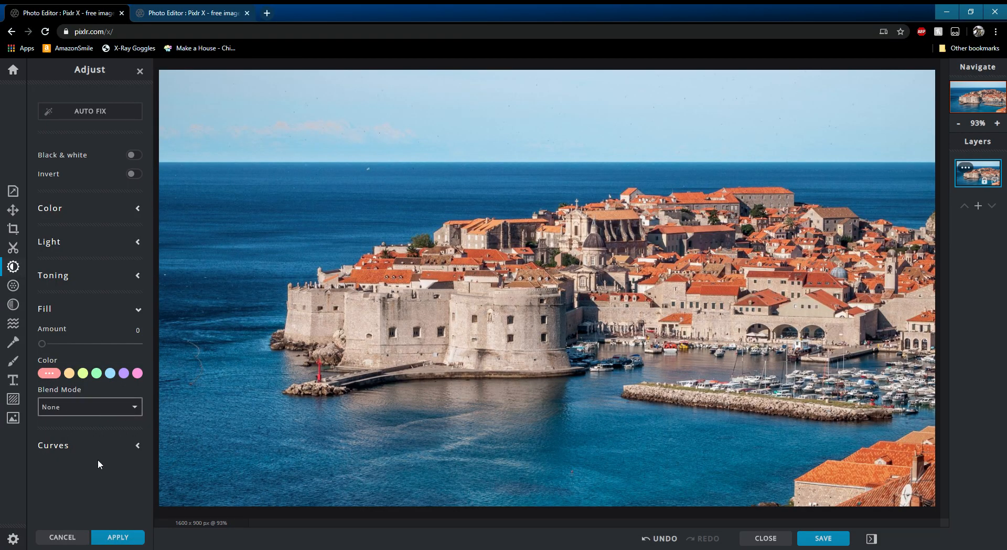
pyautogui.click(96, 439)
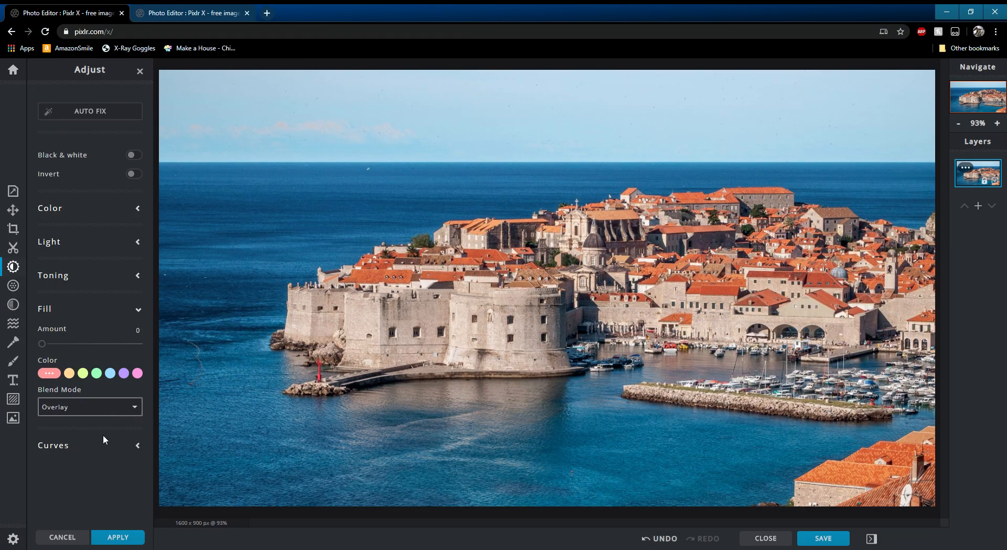
pyautogui.click(138, 446)
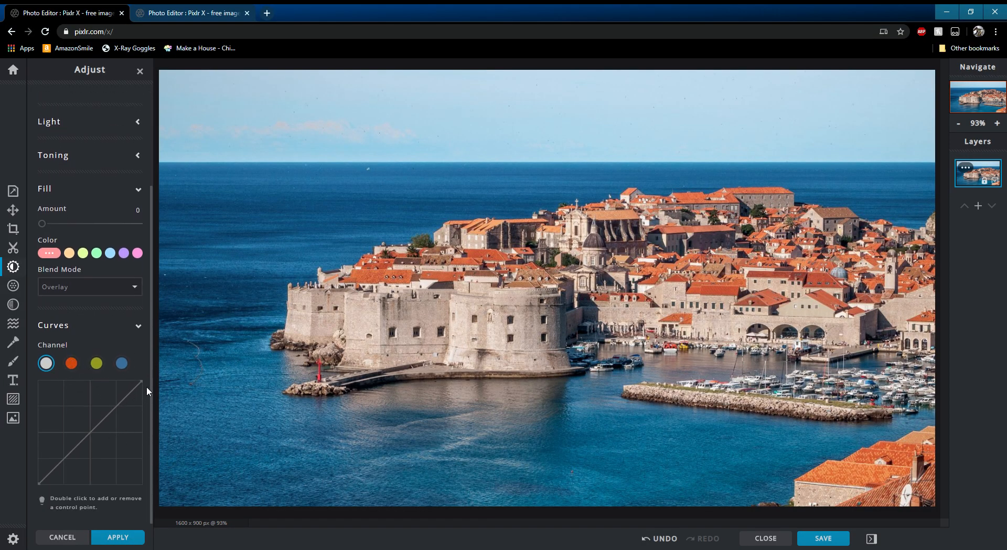
pyautogui.click(72, 364)
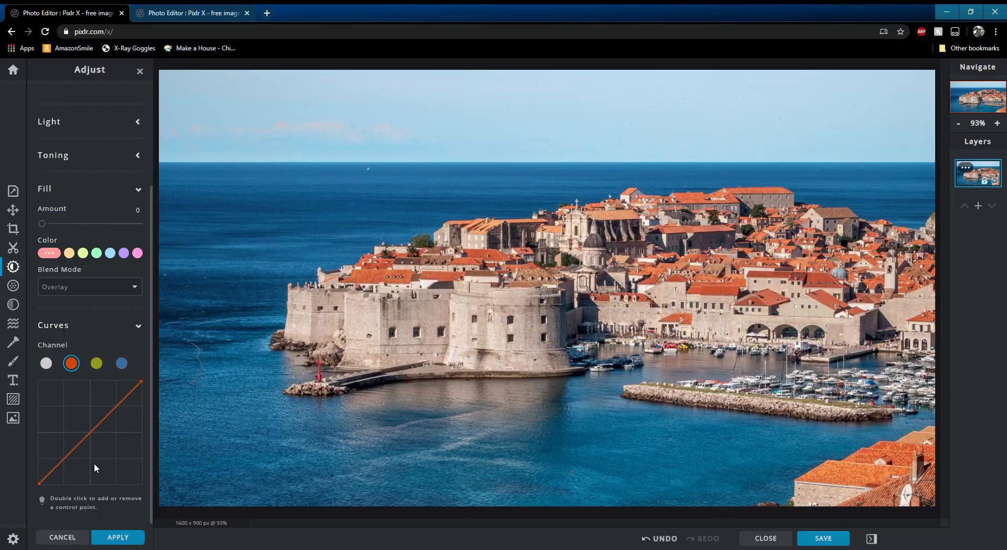
pyautogui.click(139, 326)
# - Open the Filter panel
pyautogui.click(13, 285)
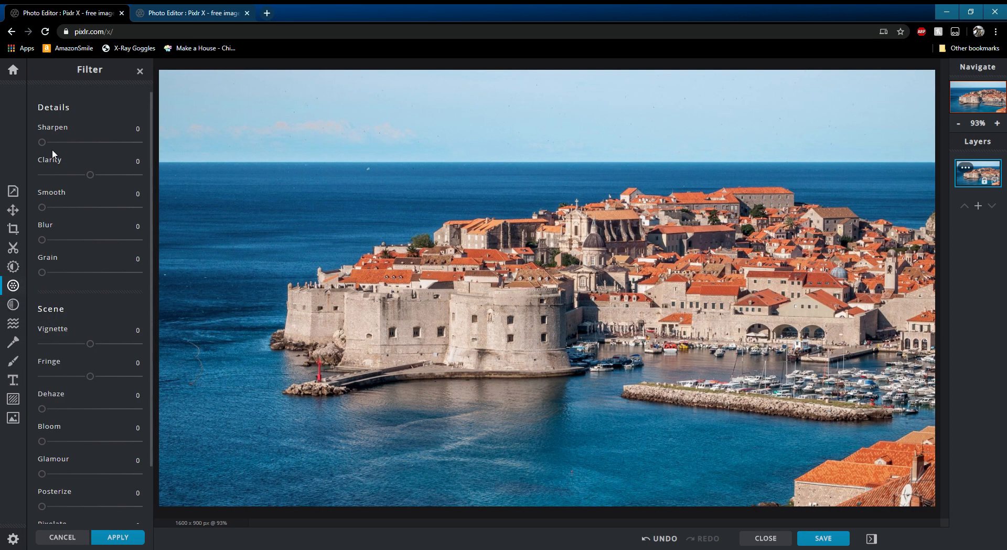
# - Try the Sharpen, Clarity, Blur and Grain filter sliders, returning each to its default
pyautogui.moveTo(47, 146); pyautogui.dragTo(15, 147)
pyautogui.moveTo(89, 175); pyautogui.dragTo(23, 189)
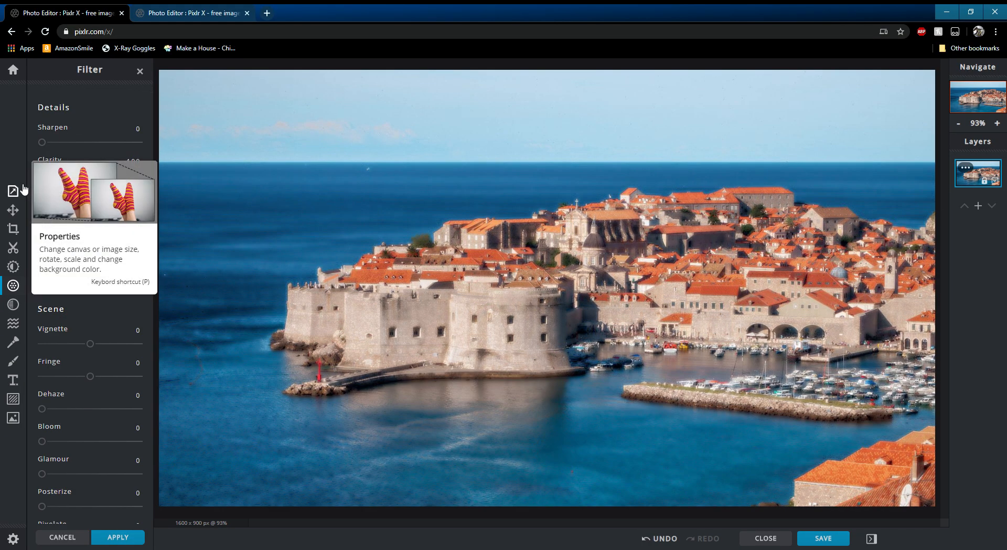
pyautogui.doubleClick(55, 160)
pyautogui.moveTo(41, 207)
pyautogui.mouseDown()
pyautogui.moveTo(128, 205)
pyautogui.moveTo(33, 205)
pyautogui.mouseUp()
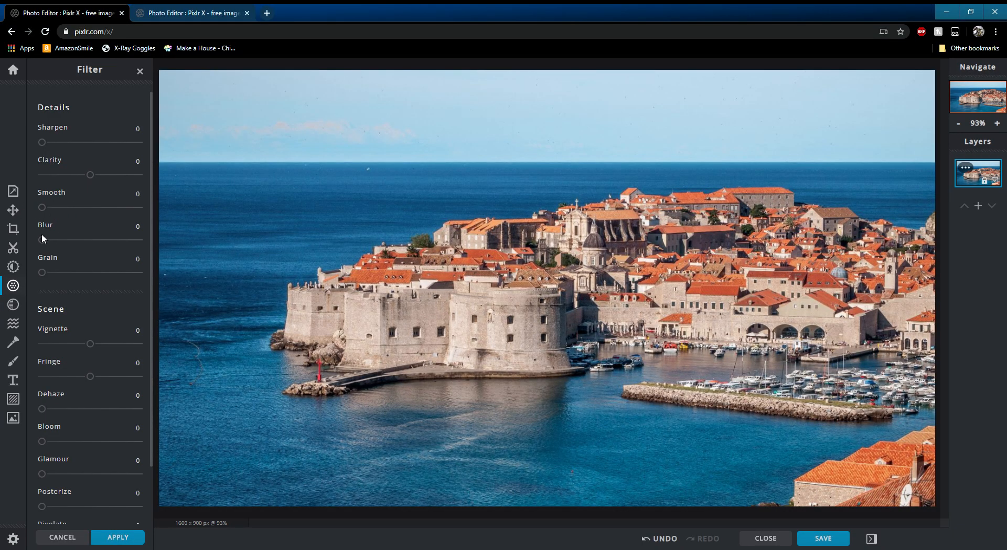
pyautogui.moveTo(42, 239); pyautogui.dragTo(156, 237)
pyautogui.moveTo(149, 235); pyautogui.dragTo(31, 241)
pyautogui.moveTo(146, 276); pyautogui.dragTo(30, 281)
# - Try the Scene filter sliders such as Vignette, Fringe, Bloom and Mosaic, leaving them at 0
pyautogui.scroll(-1, 78, 273)
pyautogui.moveTo(90, 284); pyautogui.dragTo(92, 312)
pyautogui.moveTo(46, 346)
pyautogui.mouseDown()
pyautogui.moveTo(158, 339)
pyautogui.moveTo(38, 346)
pyautogui.mouseUp()
pyautogui.moveTo(47, 380)
pyautogui.mouseDown()
pyautogui.moveTo(156, 378)
pyautogui.moveTo(42, 376)
pyautogui.mouseUp()
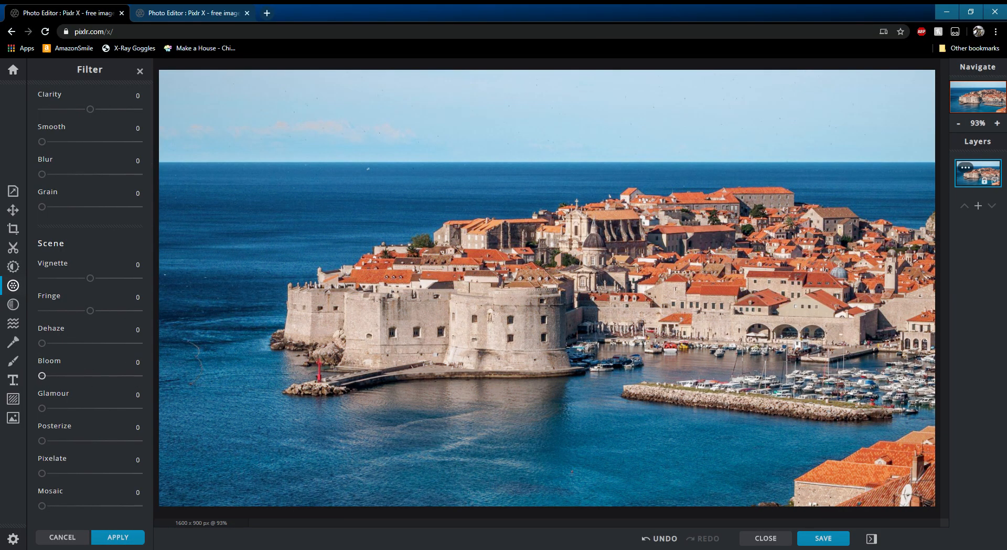
pyautogui.moveTo(65, 407); pyautogui.dragTo(26, 499)
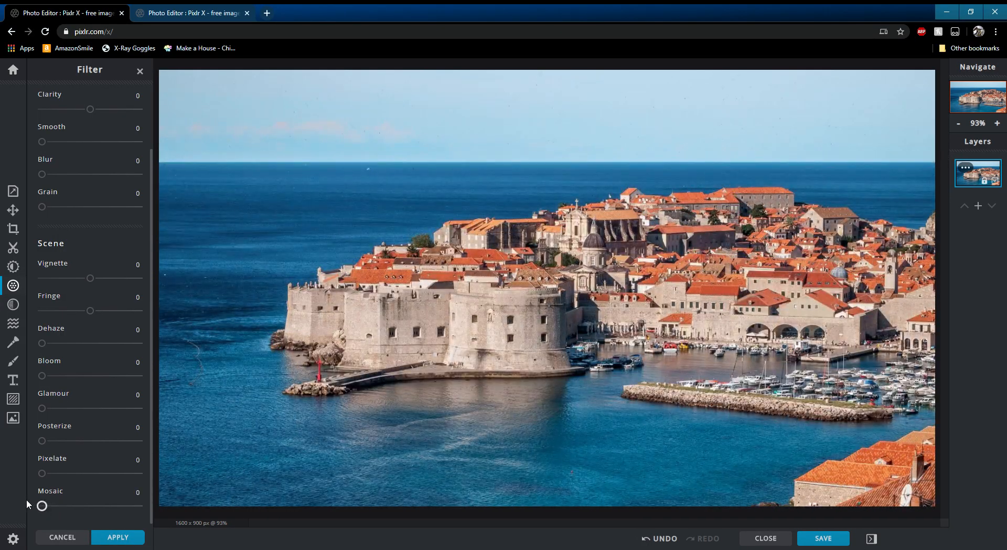
pyautogui.scroll(2, 71, 447)
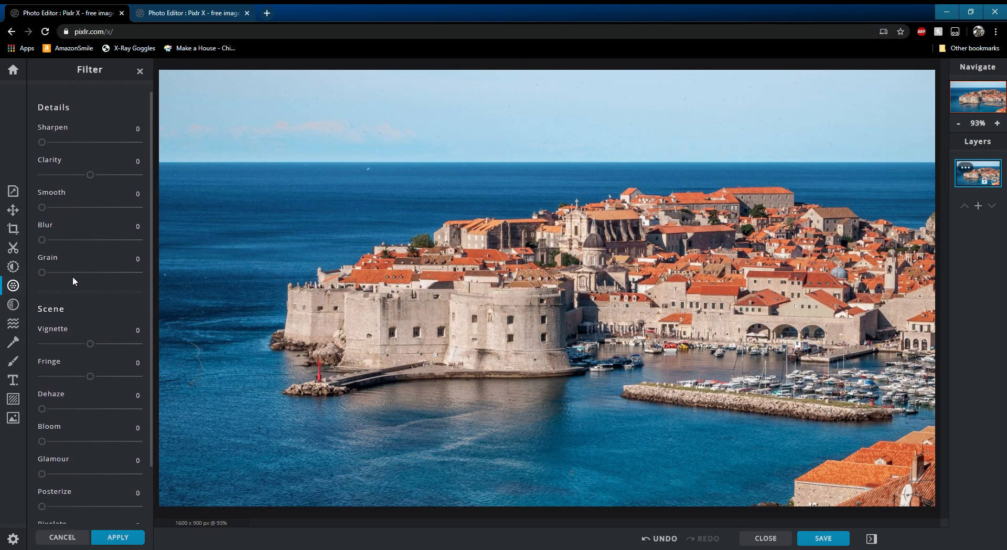
# - Open the Effect panel and preview the Aladin, Alex, Amber, Anne and Antonio effects
pyautogui.click(16, 307)
pyautogui.click(75, 141)
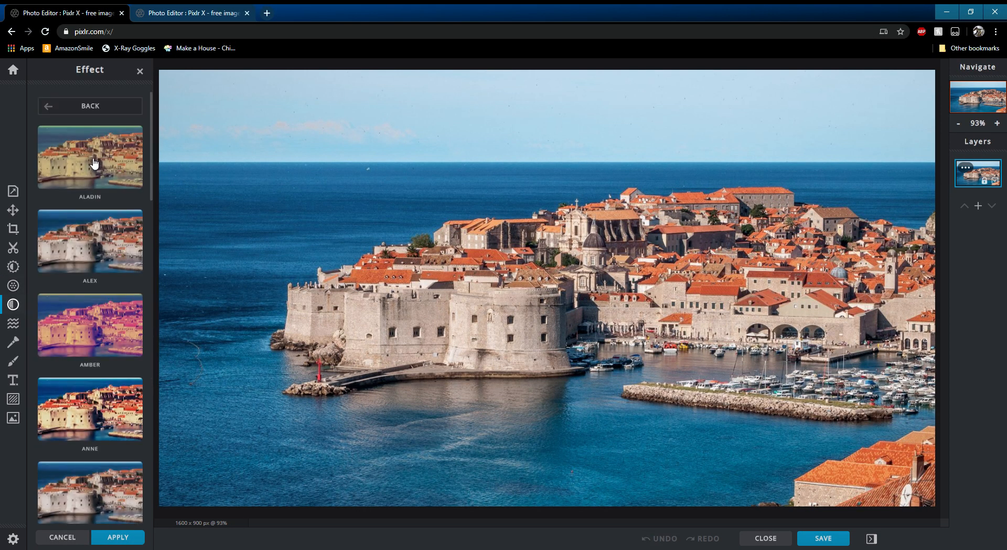
pyautogui.click(57, 105)
pyautogui.click(81, 135)
pyautogui.click(108, 188)
pyautogui.click(105, 244)
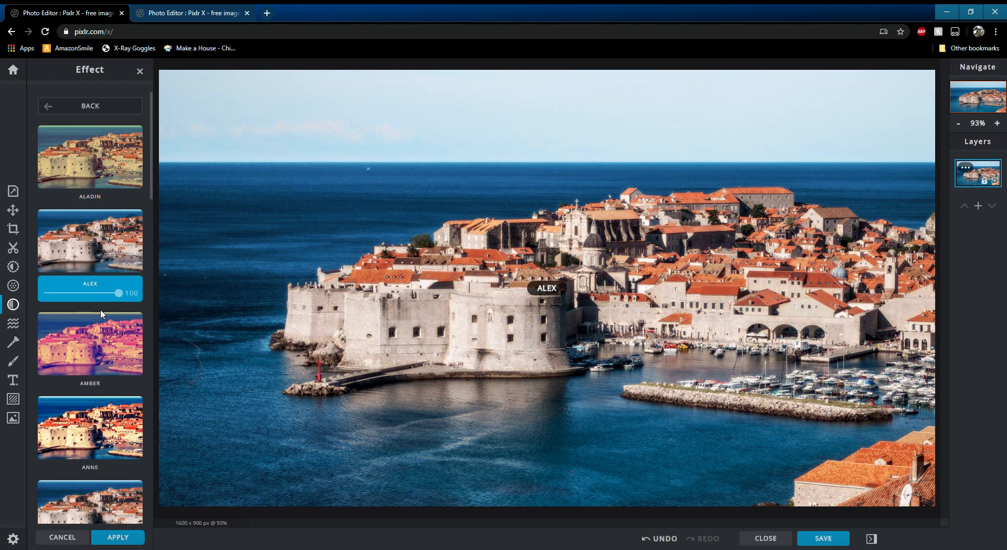
pyautogui.click(105, 335)
pyautogui.click(124, 410)
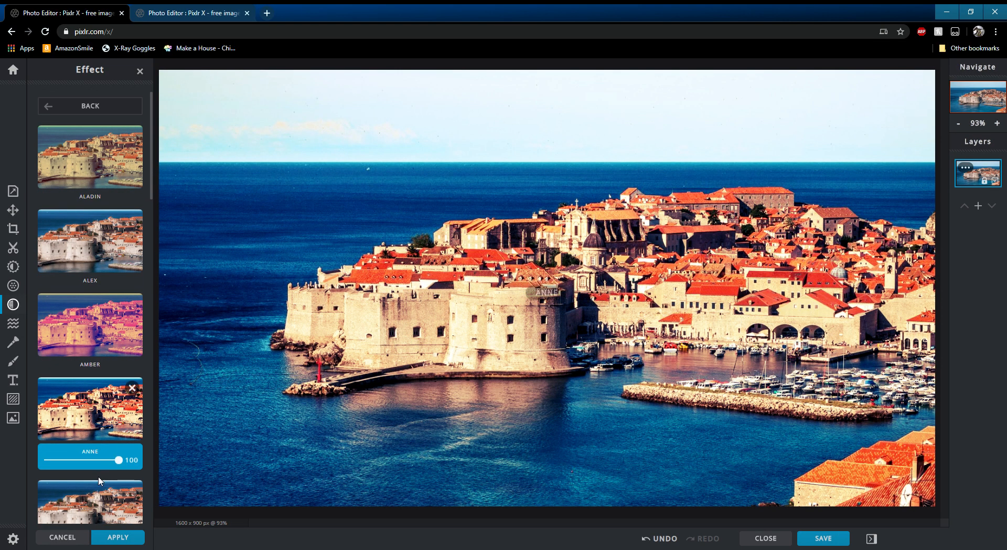
pyautogui.click(102, 503)
pyautogui.click(90, 105)
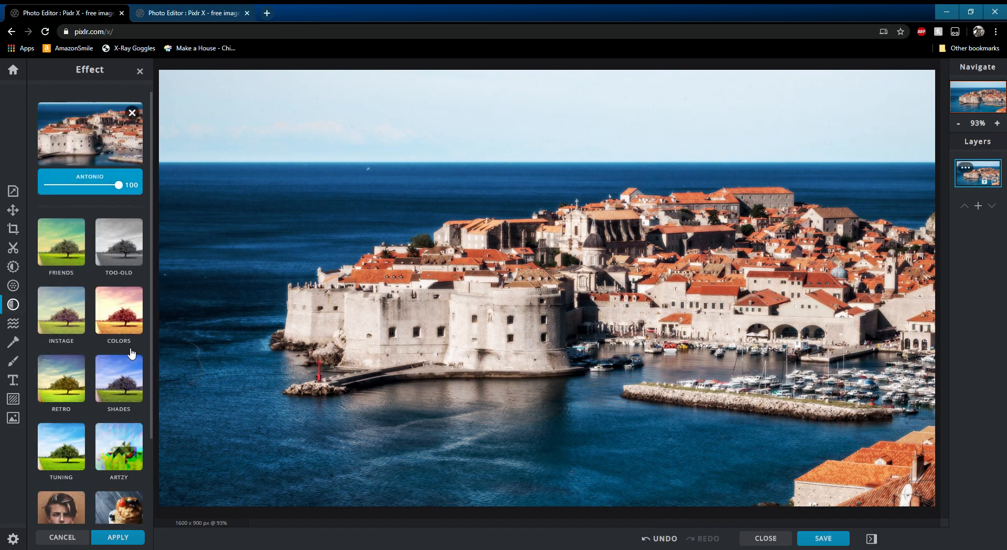
# - Preview effects from another category such as Gritty, Film, Deep and Matte, then remove the applied effect
pyautogui.scroll(-2, 117, 366)
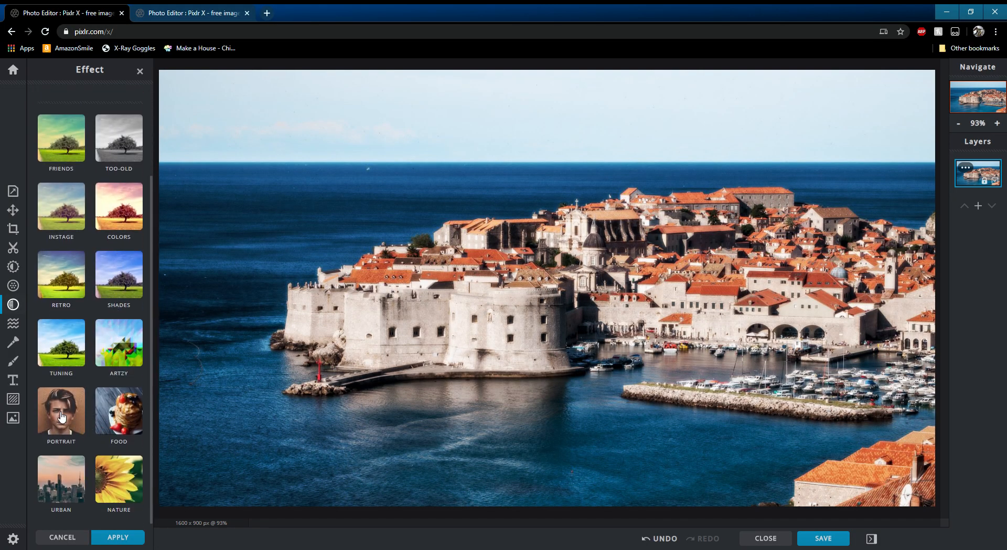
pyautogui.click(120, 417)
pyautogui.click(102, 412)
pyautogui.click(106, 493)
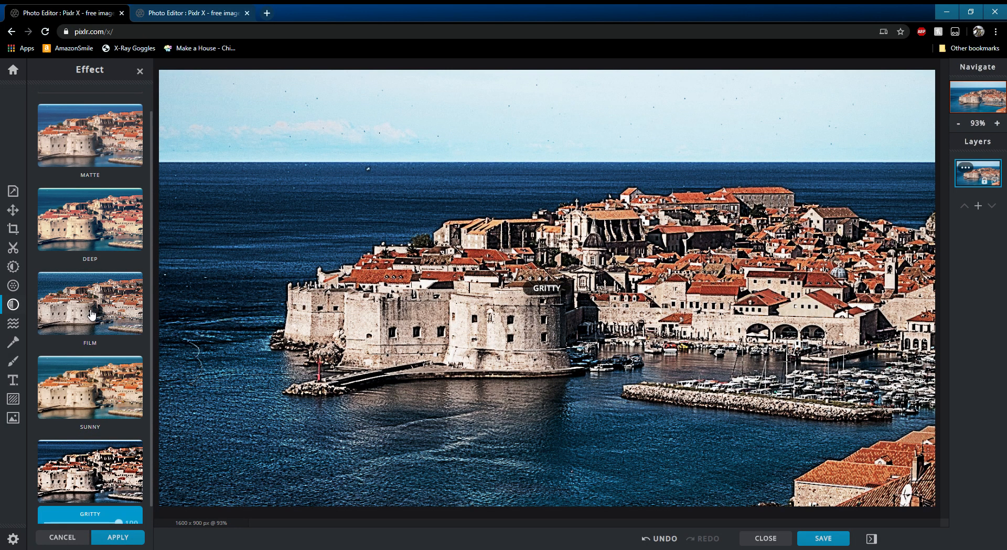
pyautogui.click(111, 310)
pyautogui.click(112, 231)
pyautogui.click(113, 150)
pyautogui.scroll(1, 117, 184)
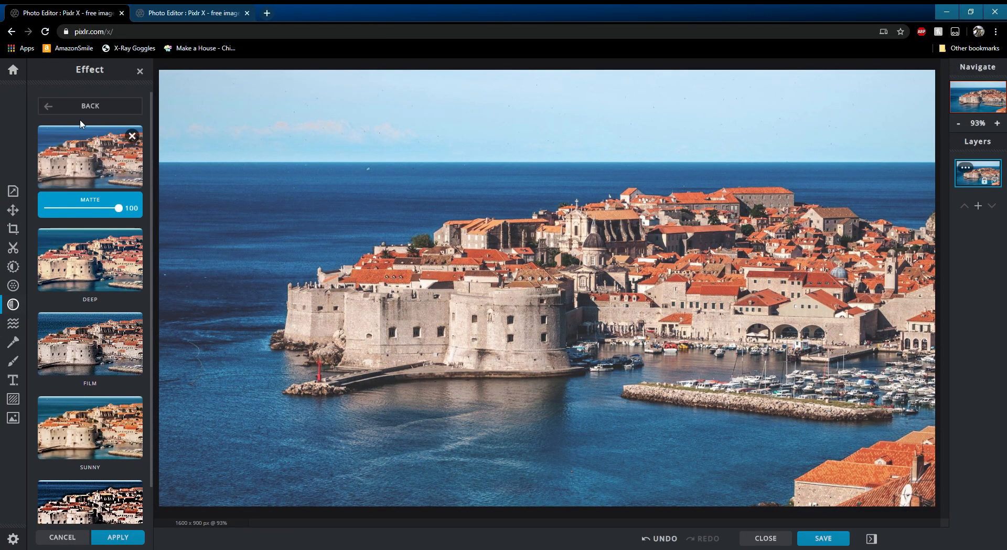
pyautogui.click(48, 107)
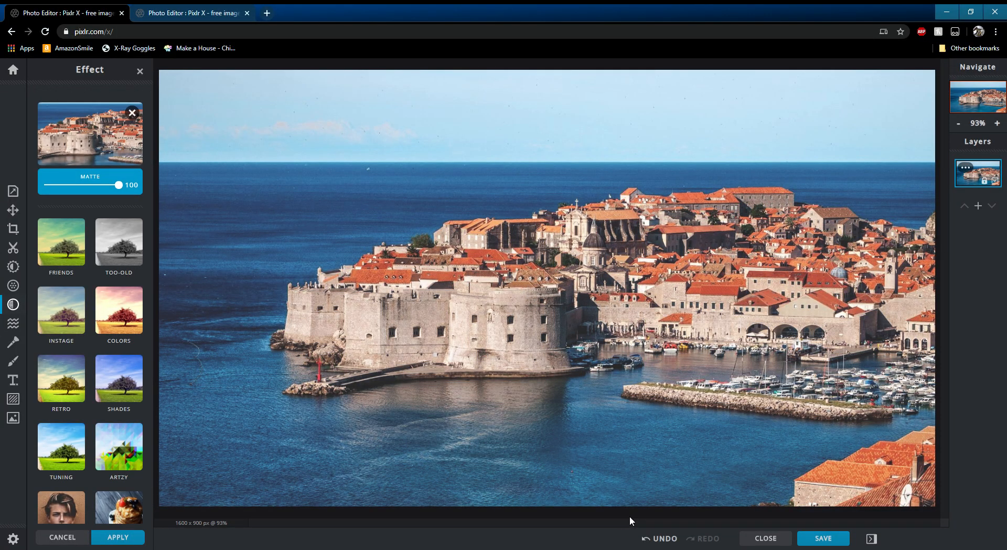
pyautogui.click(132, 114)
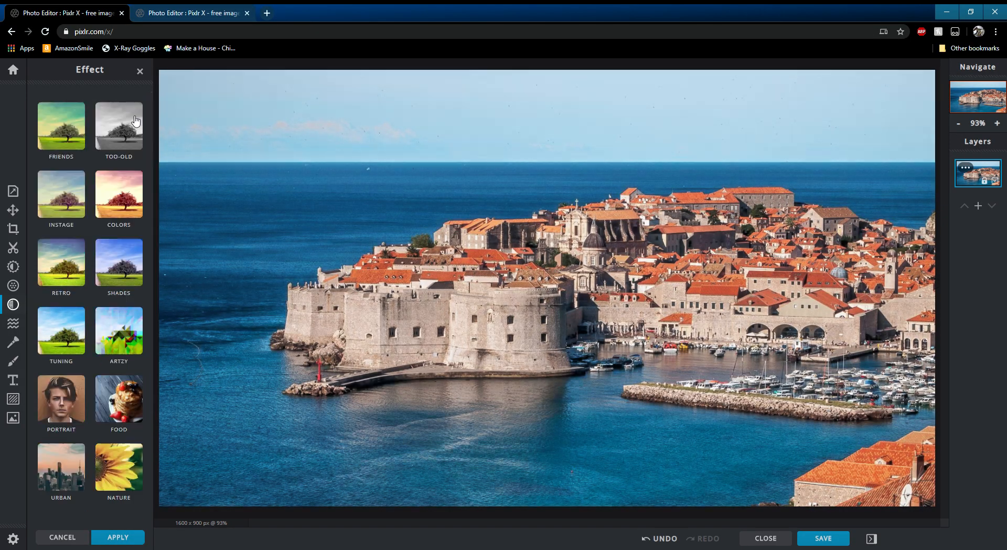
# - Open Liquify and push parts of the castle, town and sea with several strokes, then undo them
pyautogui.click(13, 323)
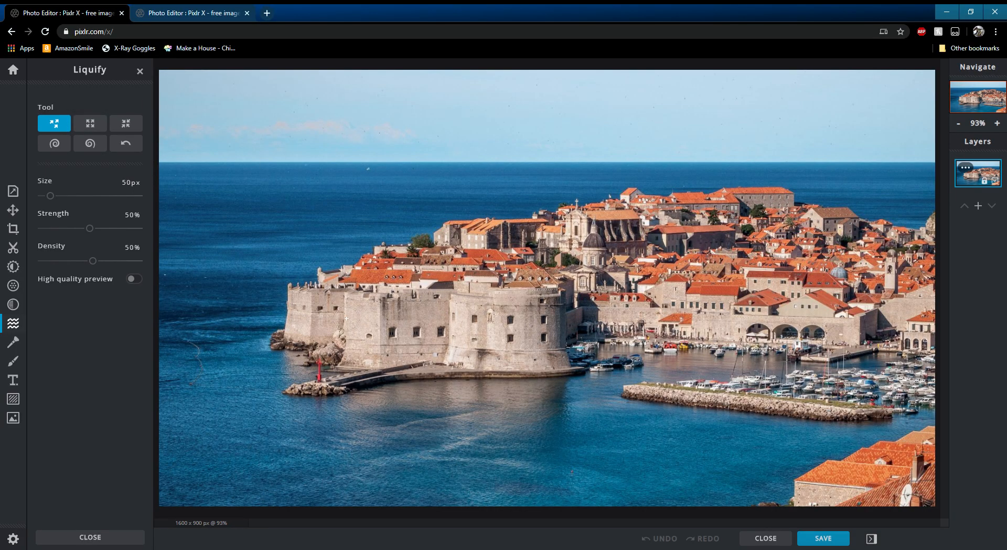
pyautogui.moveTo(401, 298)
pyautogui.mouseDown()
pyautogui.moveTo(543, 298)
pyautogui.moveTo(618, 321)
pyautogui.moveTo(741, 231)
pyautogui.moveTo(701, 240)
pyautogui.moveTo(609, 310)
pyautogui.moveTo(509, 338)
pyautogui.moveTo(399, 336)
pyautogui.moveTo(397, 313)
pyautogui.moveTo(372, 311)
pyautogui.moveTo(374, 347)
pyautogui.mouseUp()
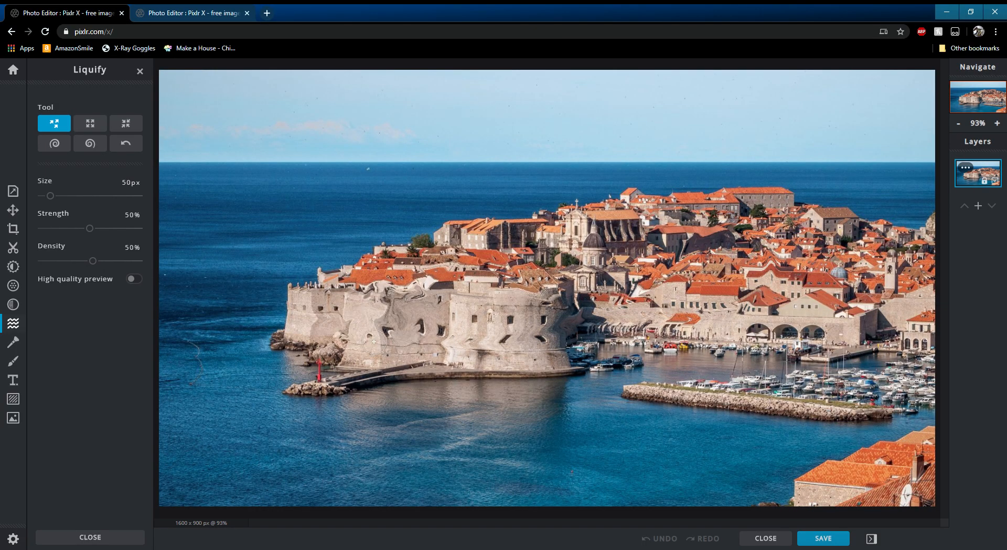
pyautogui.moveTo(227, 311)
pyautogui.mouseDown()
pyautogui.moveTo(244, 235)
pyautogui.moveTo(375, 189)
pyautogui.mouseUp()
pyautogui.moveTo(546, 182); pyautogui.dragTo(346, 167)
pyautogui.moveTo(231, 261)
pyautogui.mouseDown()
pyautogui.moveTo(200, 263)
pyautogui.moveTo(375, 262)
pyautogui.moveTo(850, 377)
pyautogui.moveTo(619, 393)
pyautogui.moveTo(887, 414)
pyautogui.moveTo(314, 367)
pyautogui.moveTo(813, 247)
pyautogui.moveTo(598, 315)
pyautogui.moveTo(589, 211)
pyautogui.mouseUp()
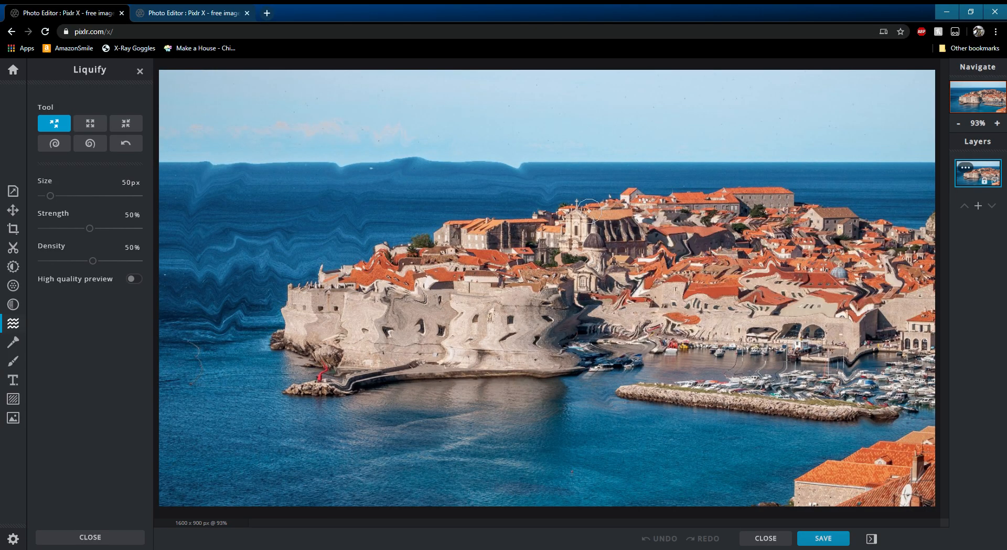
pyautogui.click(661, 538)
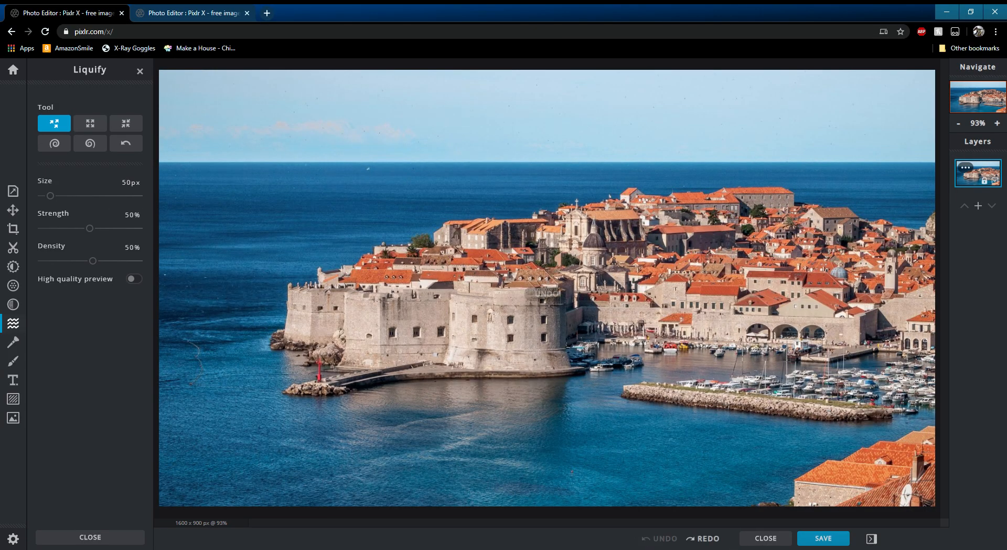
# - Grow an area of the town with the second Liquify tool at 486 px size, then undo it
pyautogui.click(89, 124)
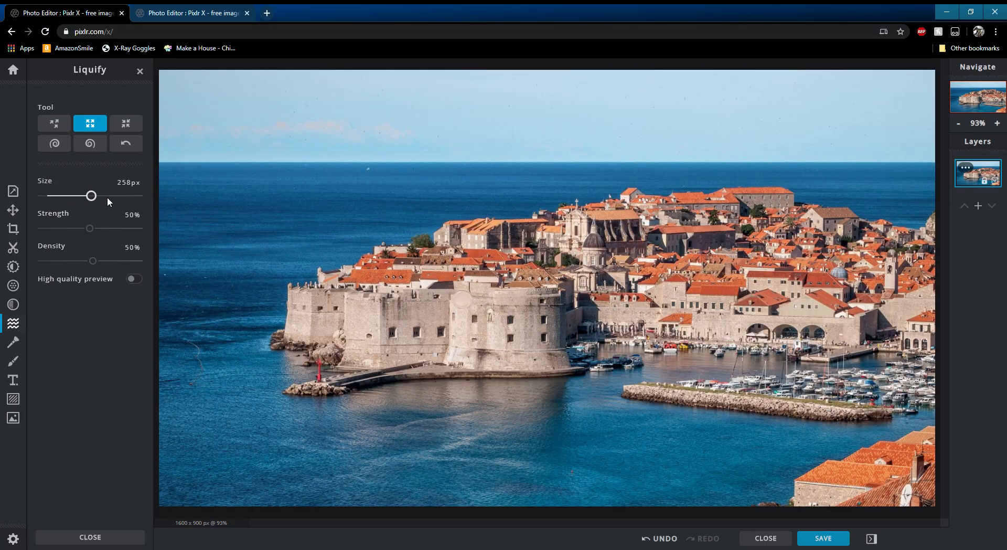
pyautogui.moveTo(601, 282); pyautogui.dragTo(601, 281)
pyautogui.moveTo(302, 227); pyautogui.dragTo(300, 226)
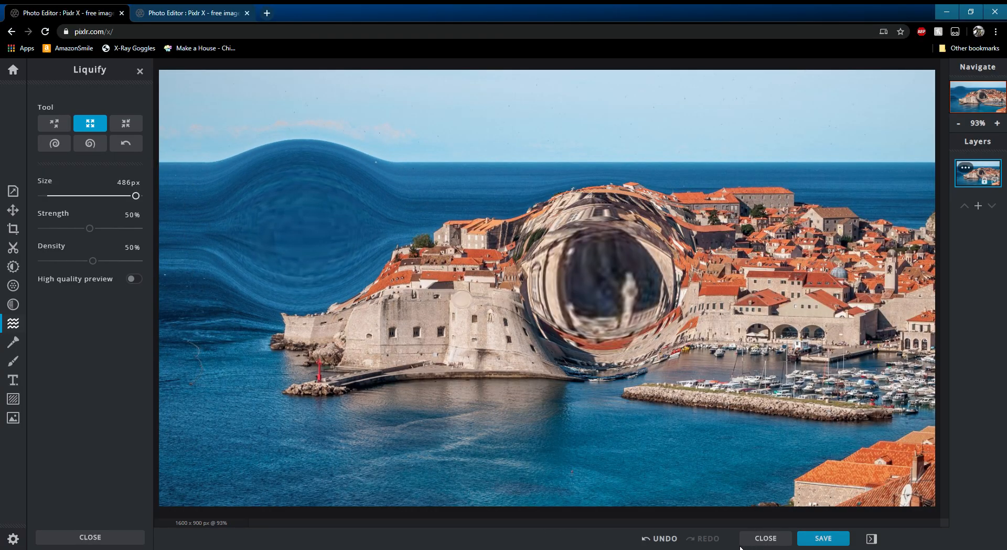
pyautogui.click(660, 539)
pyautogui.click(660, 539)
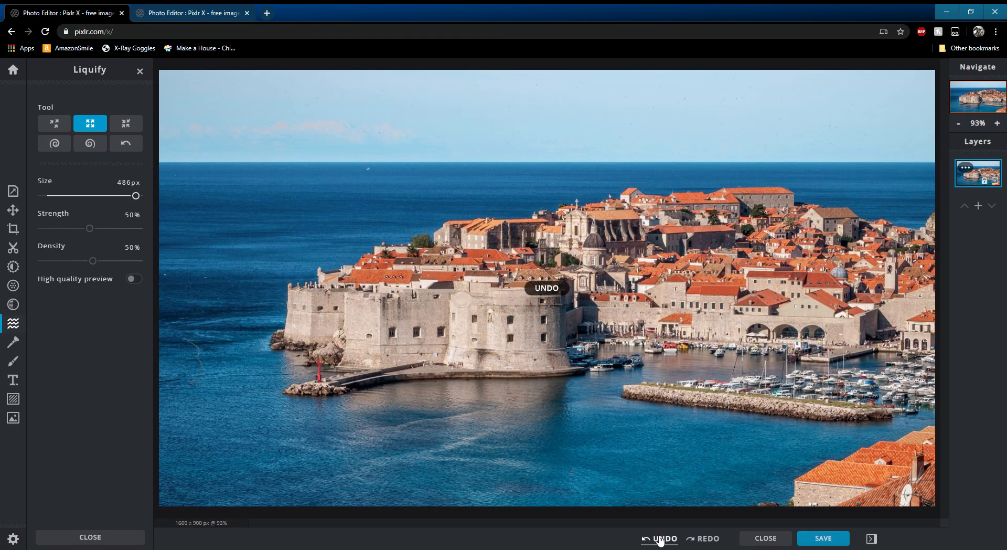
pyautogui.click(660, 539)
# - Shrink an area of the town with the third Liquify tool, then undo it
pyautogui.click(125, 123)
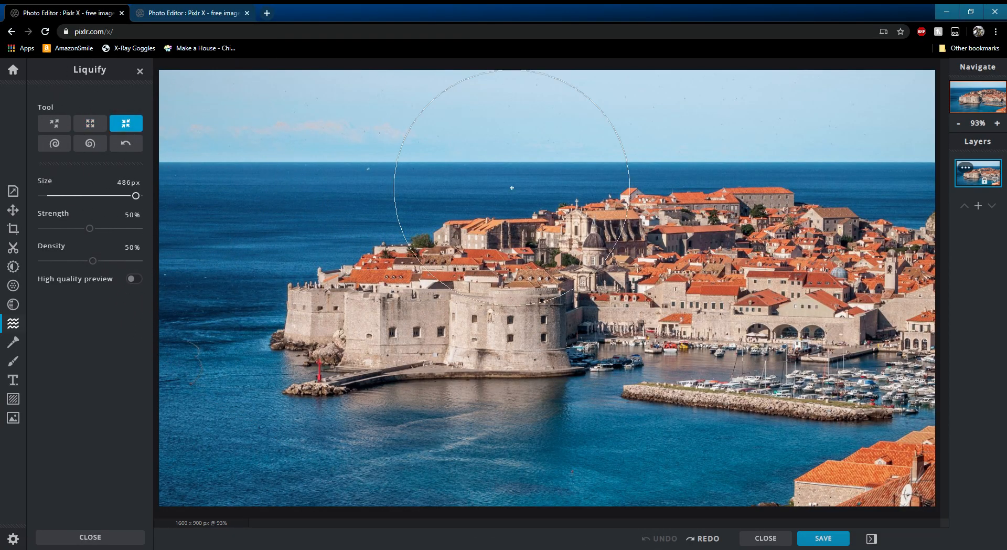
pyautogui.moveTo(589, 297); pyautogui.dragTo(589, 296)
pyautogui.click(659, 538)
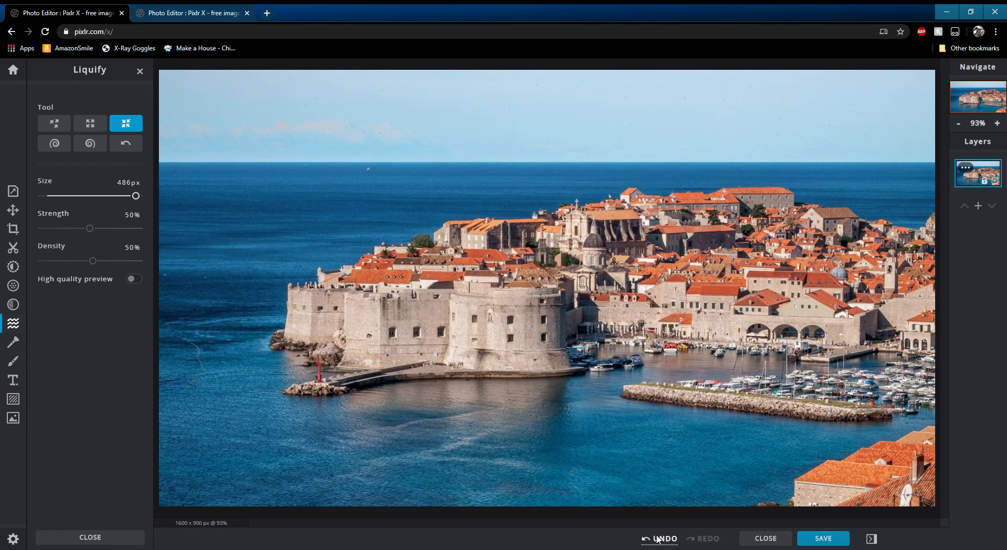
# - Swirl the town right and left, then restore it with the reconstruct tool and reduce the size to 50 px
pyautogui.click(55, 144)
pyautogui.moveTo(534, 277); pyautogui.dragTo(534, 277)
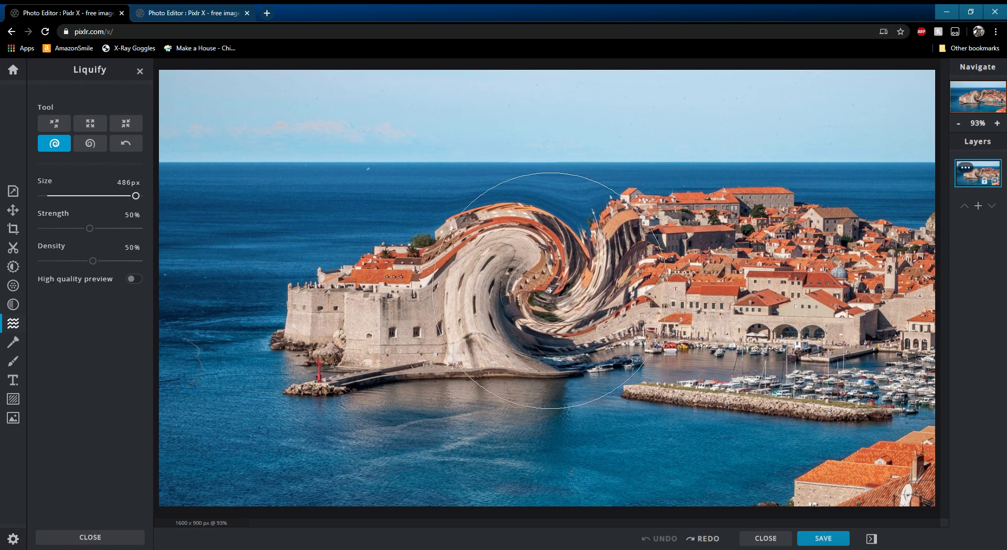
pyautogui.click(92, 143)
pyautogui.moveTo(762, 274); pyautogui.dragTo(762, 274)
pyautogui.click(134, 144)
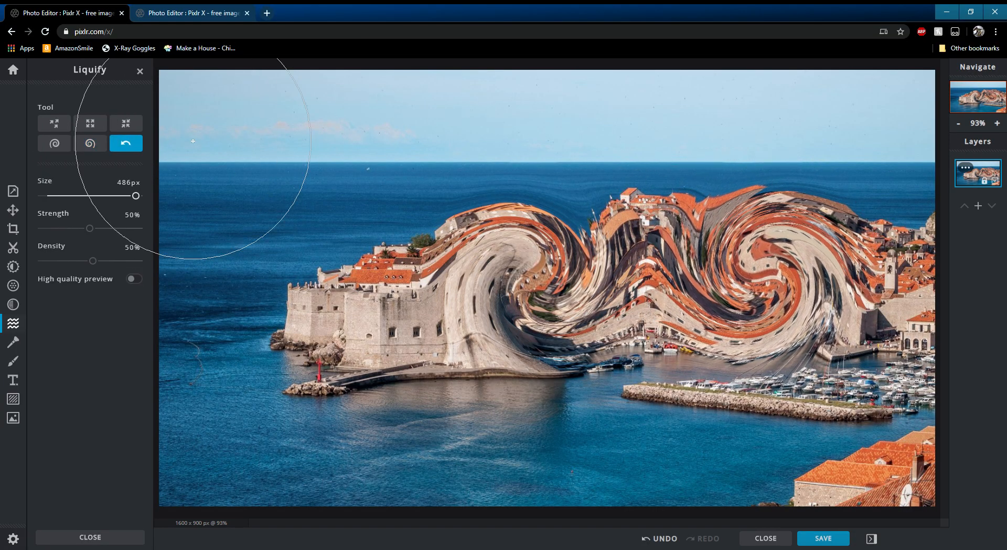
pyautogui.moveTo(494, 225)
pyautogui.mouseDown()
pyautogui.moveTo(540, 282)
pyautogui.moveTo(503, 275)
pyautogui.moveTo(828, 280)
pyautogui.moveTo(762, 348)
pyautogui.moveTo(606, 374)
pyautogui.moveTo(334, 335)
pyautogui.mouseUp()
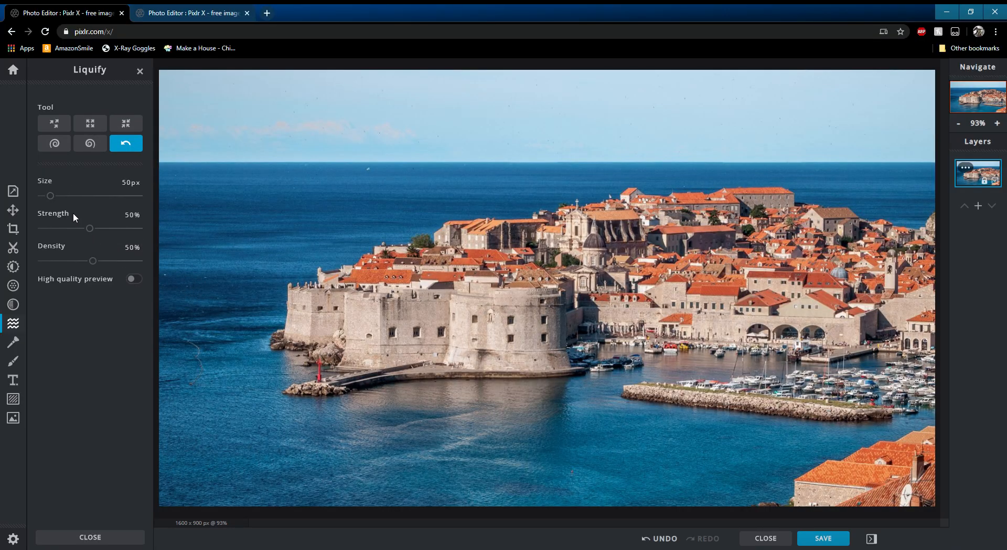
pyautogui.moveTo(50, 195); pyautogui.dragTo(60, 196)
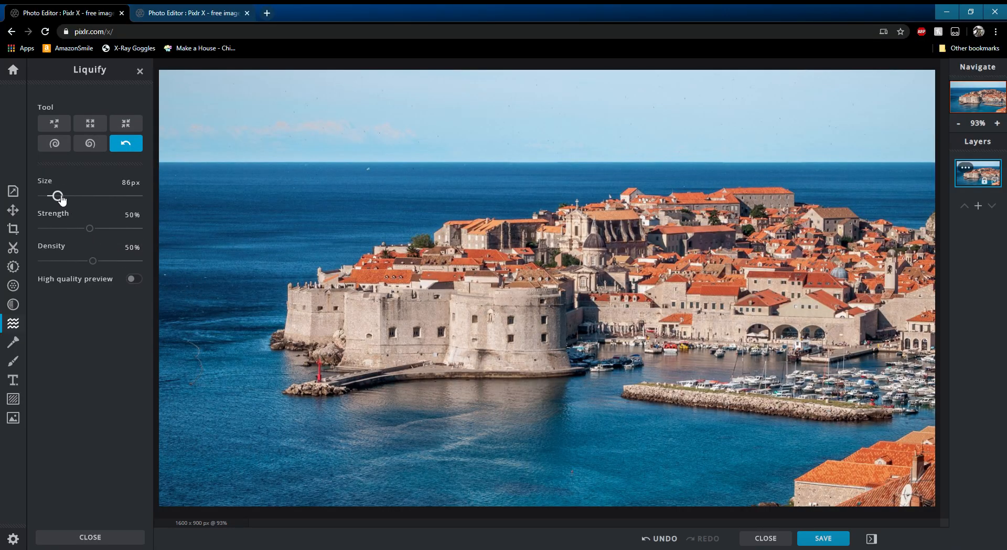
# - Open Retouch and heal over rooftops with Heal / Repair in Patch mode, then undo the strokes
pyautogui.click(13, 342)
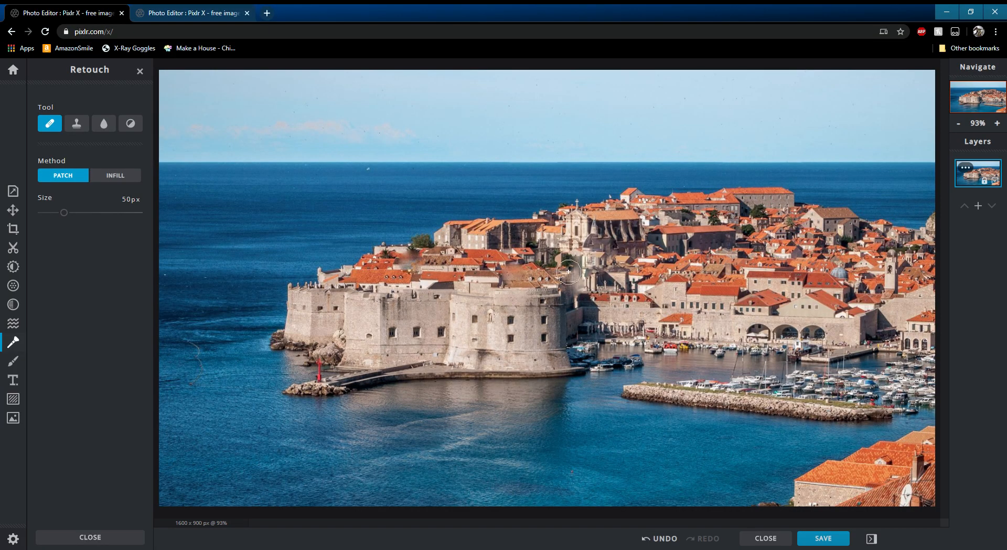
pyautogui.moveTo(571, 216); pyautogui.dragTo(530, 227)
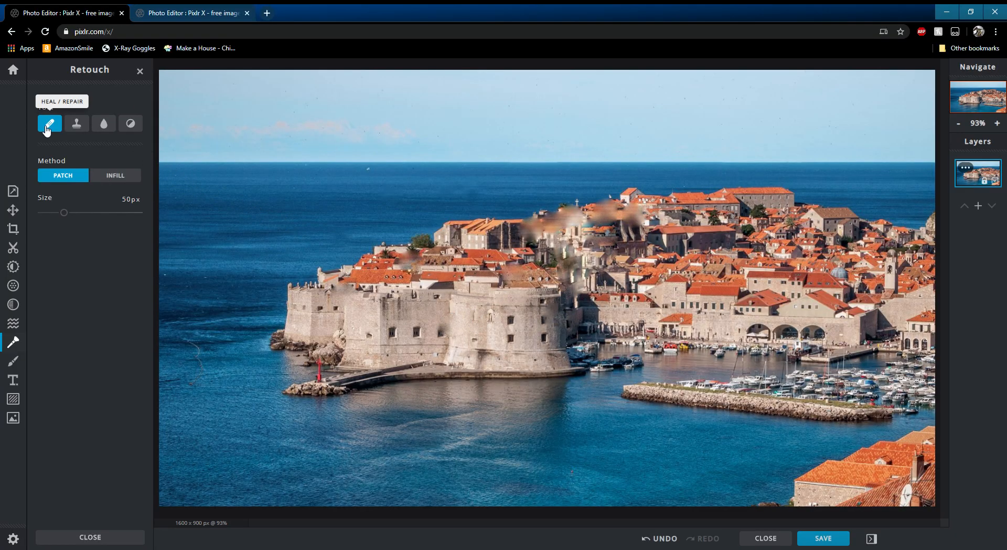
pyautogui.click(666, 540)
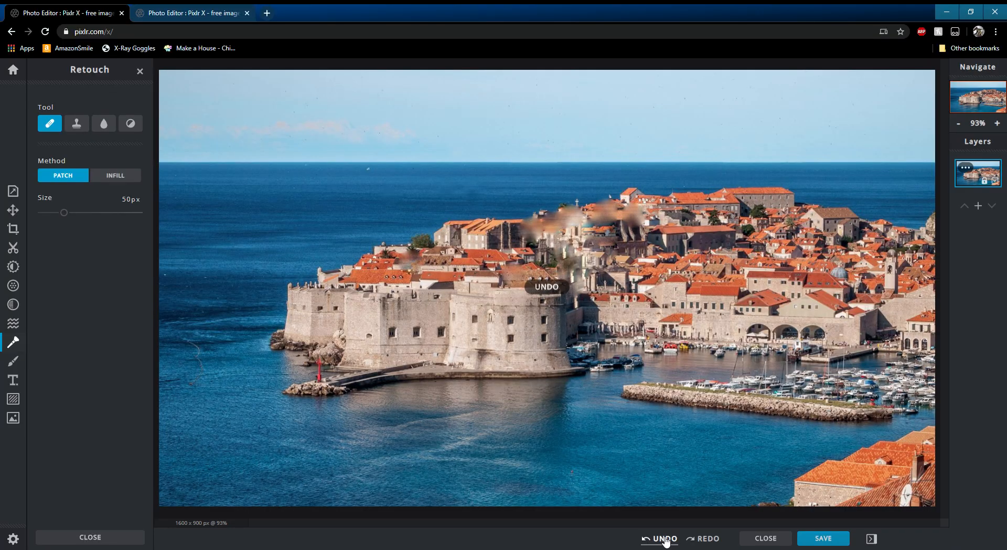
pyautogui.click(668, 543)
pyautogui.click(668, 543)
pyautogui.click(668, 543)
pyautogui.click(668, 543)
pyautogui.click(668, 542)
pyautogui.click(667, 543)
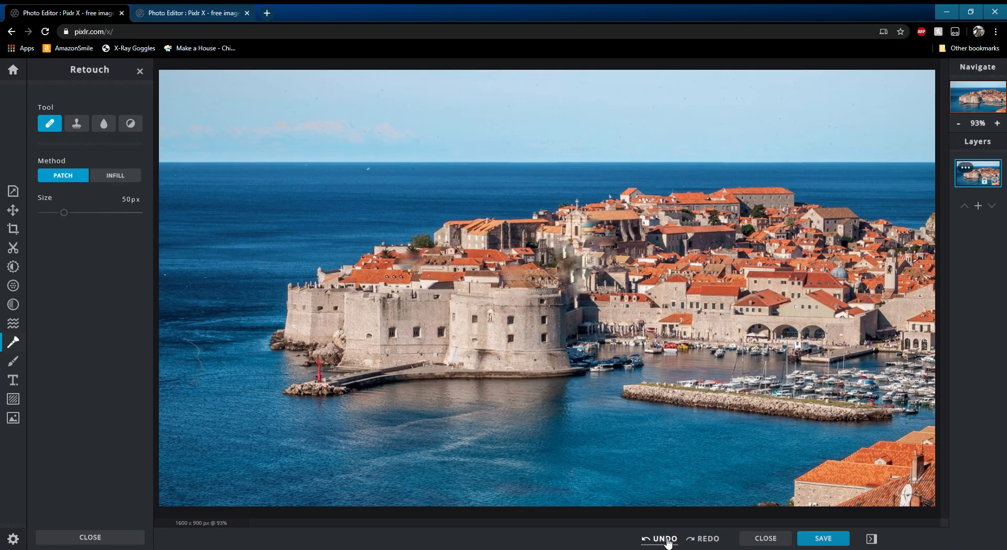
pyautogui.click(668, 543)
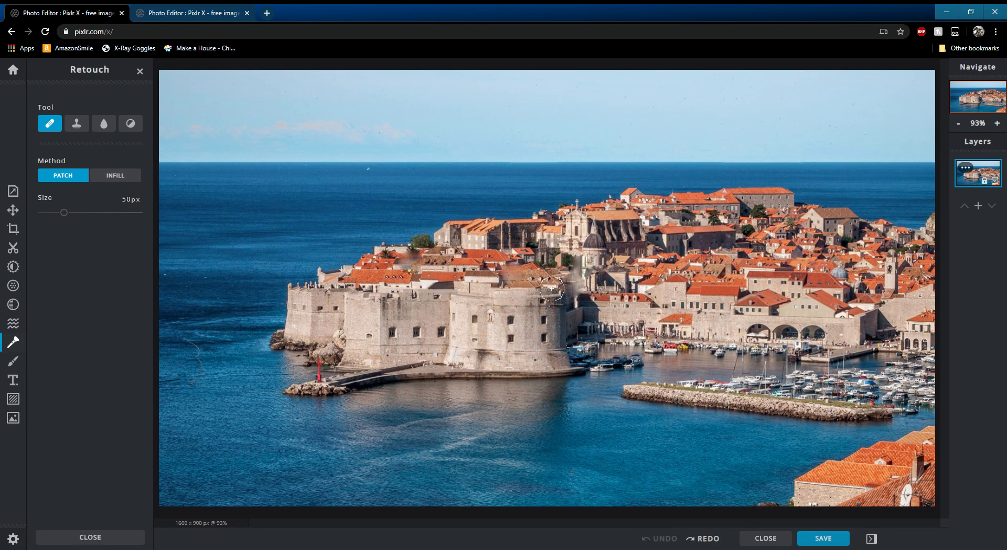
# - Switch to the Clone Stamp, set a source point on the castle, stamp into the sky, then undo it
pyautogui.click(76, 123)
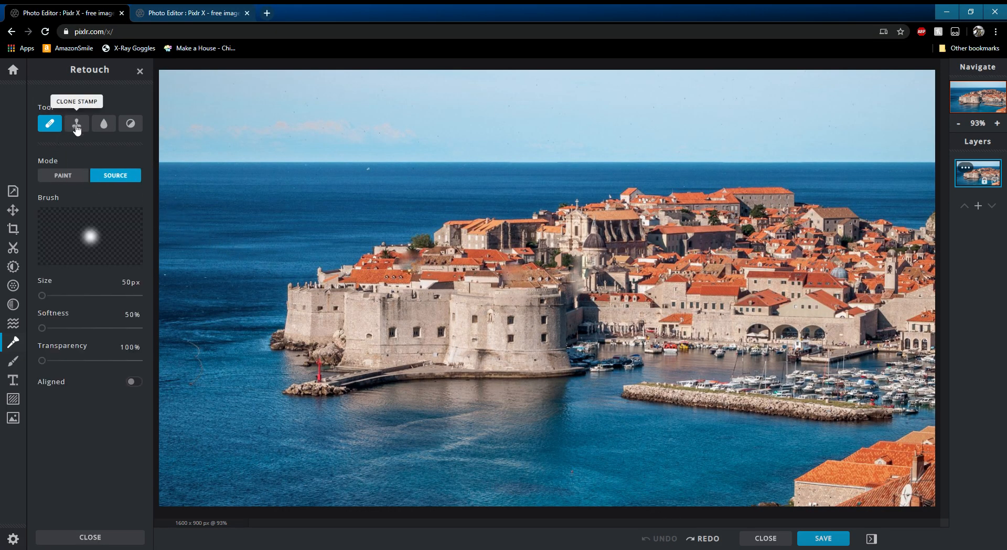
pyautogui.click(385, 298)
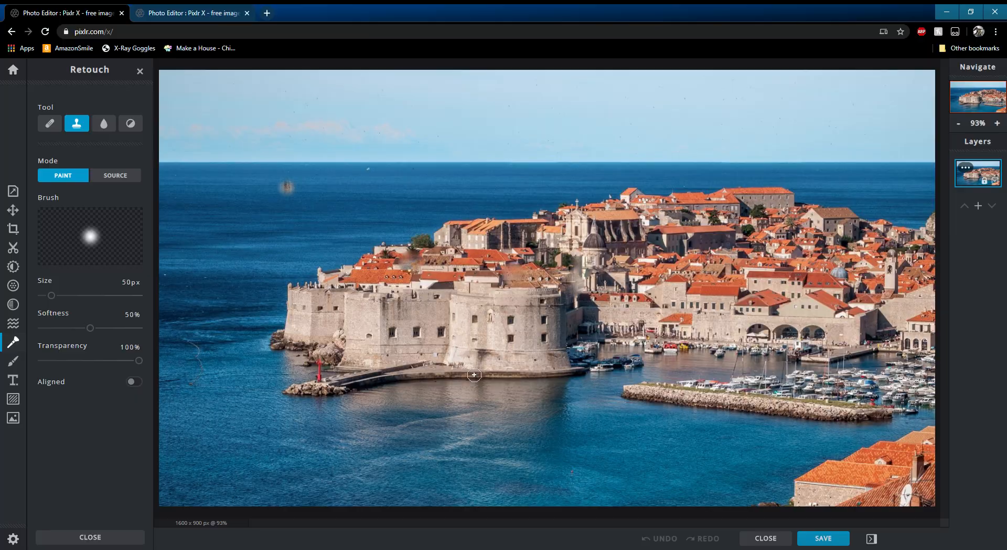
pyautogui.click(664, 540)
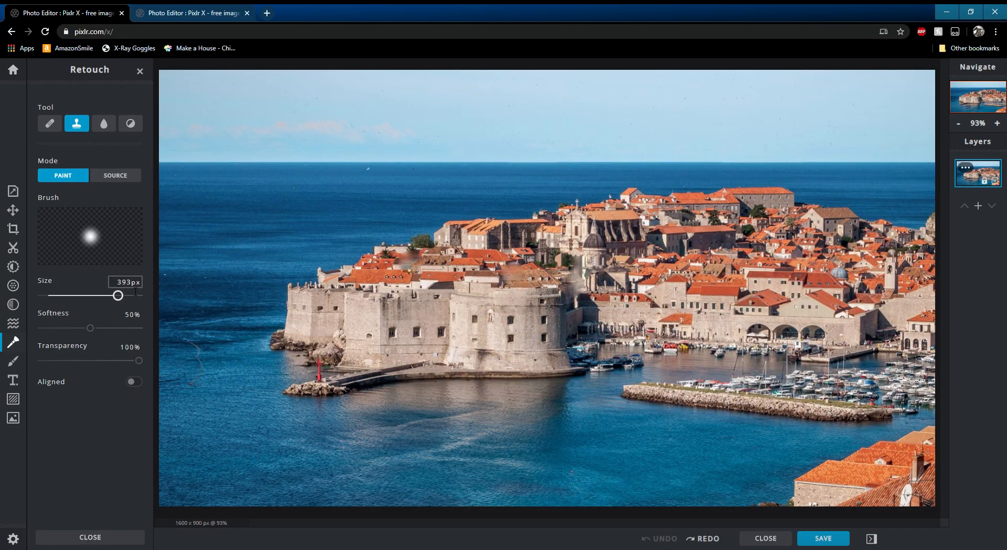
# - Enlarge the clone brush to 429 px, stamp castle copies into the sky from two source points, then undo them
pyautogui.moveTo(136, 291); pyautogui.dragTo(125, 294)
pyautogui.click(405, 297)
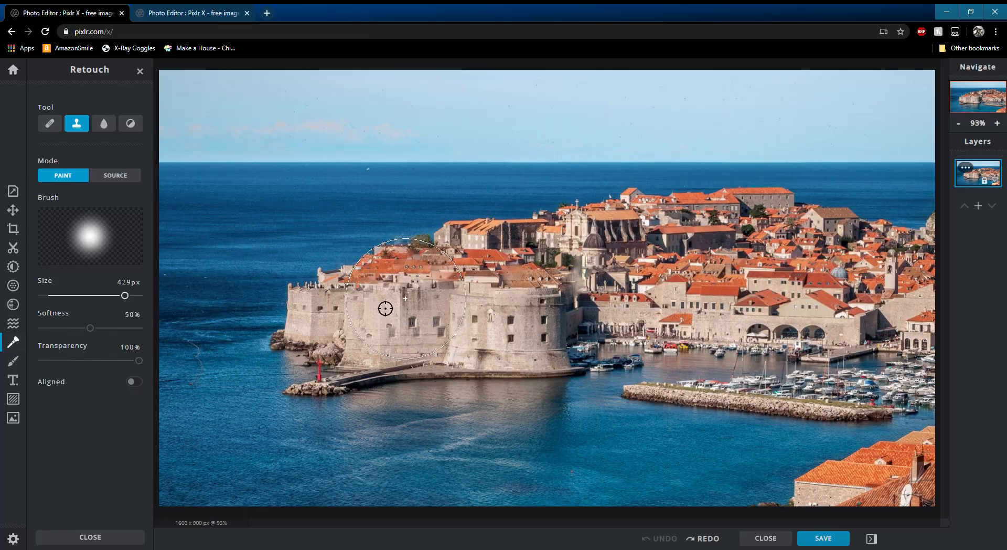
pyautogui.click(283, 175)
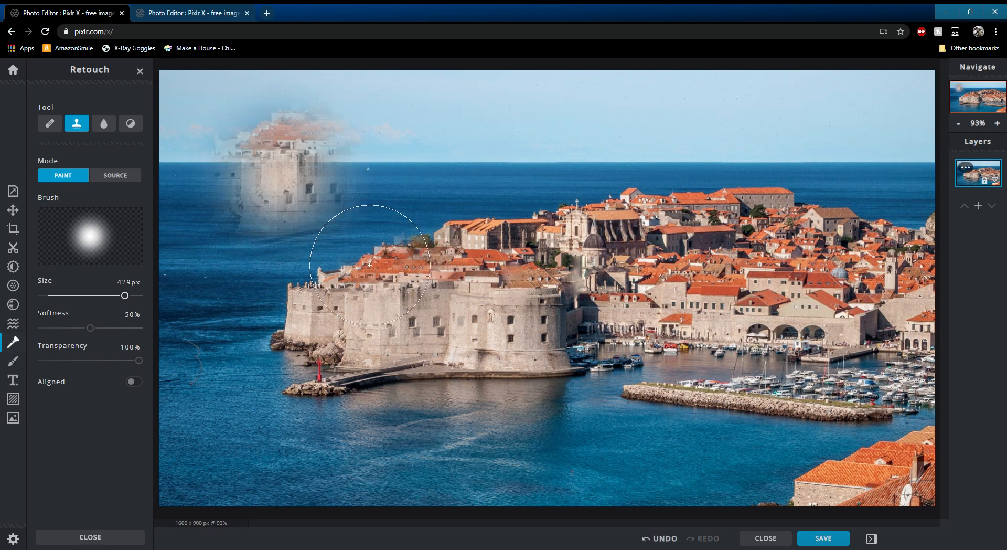
pyautogui.click(135, 177)
pyautogui.click(392, 304)
pyautogui.click(410, 142)
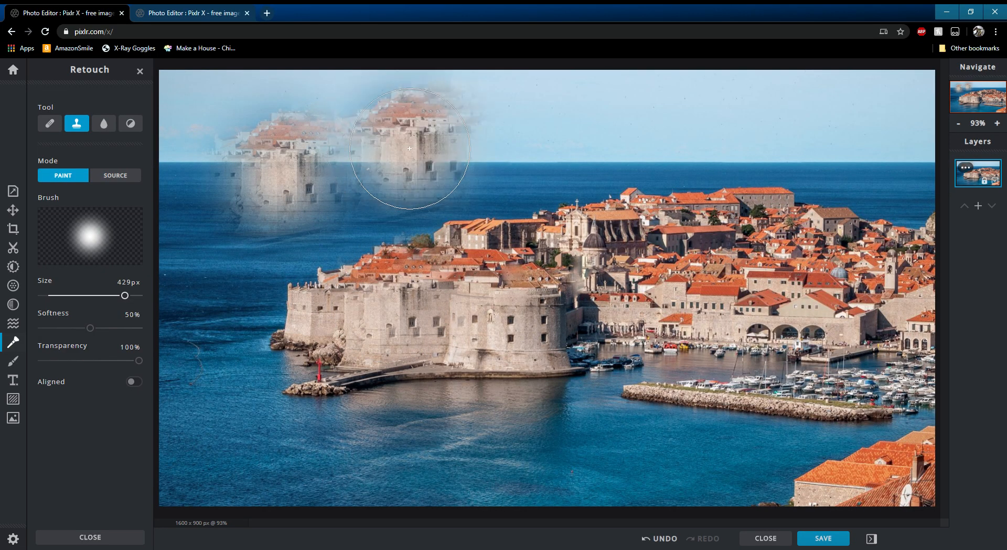
pyautogui.click(649, 538)
pyautogui.click(649, 538)
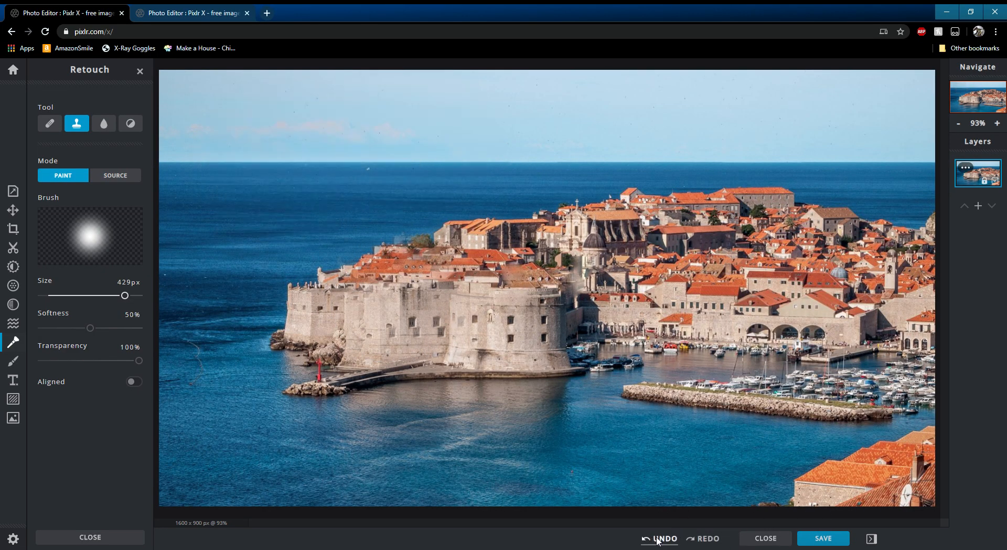
# - Clone the castle into the harbour and, from a new source point, into the sky, undoing each stamp
pyautogui.click(781, 397)
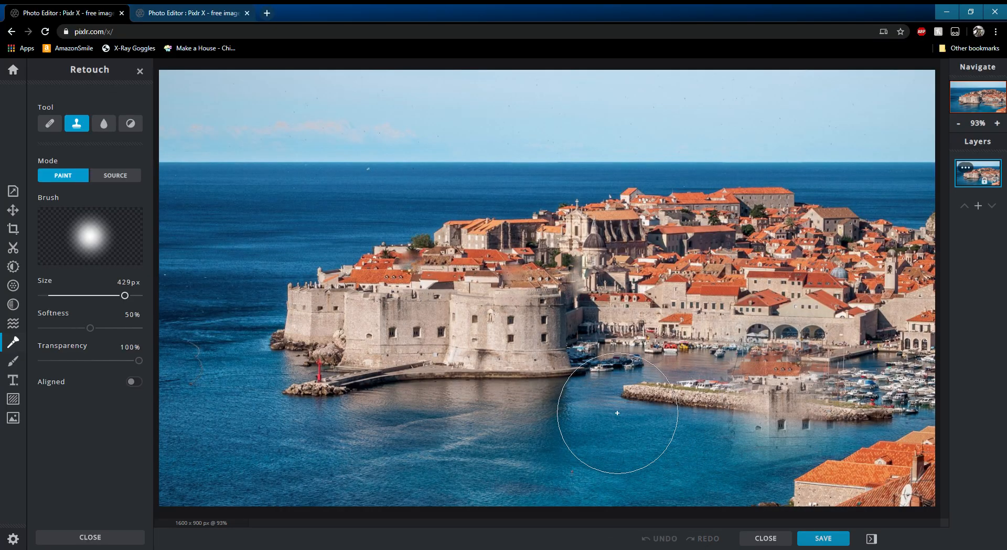
pyautogui.click(671, 536)
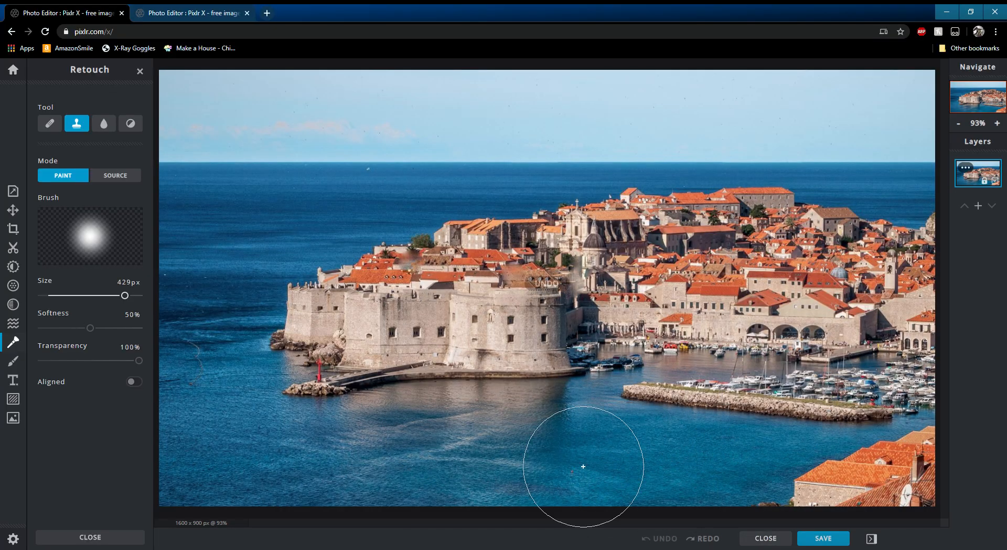
pyautogui.click(131, 179)
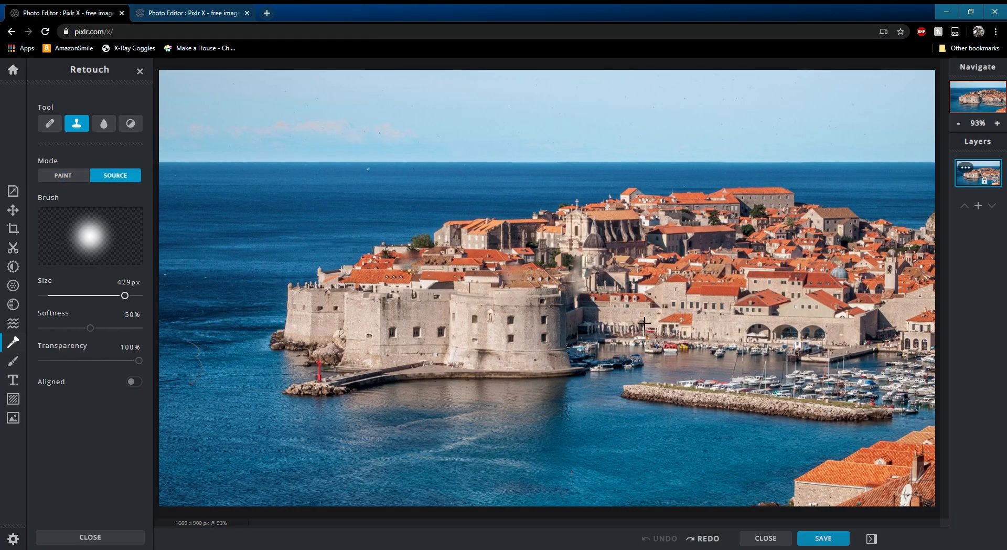
pyautogui.click(516, 349)
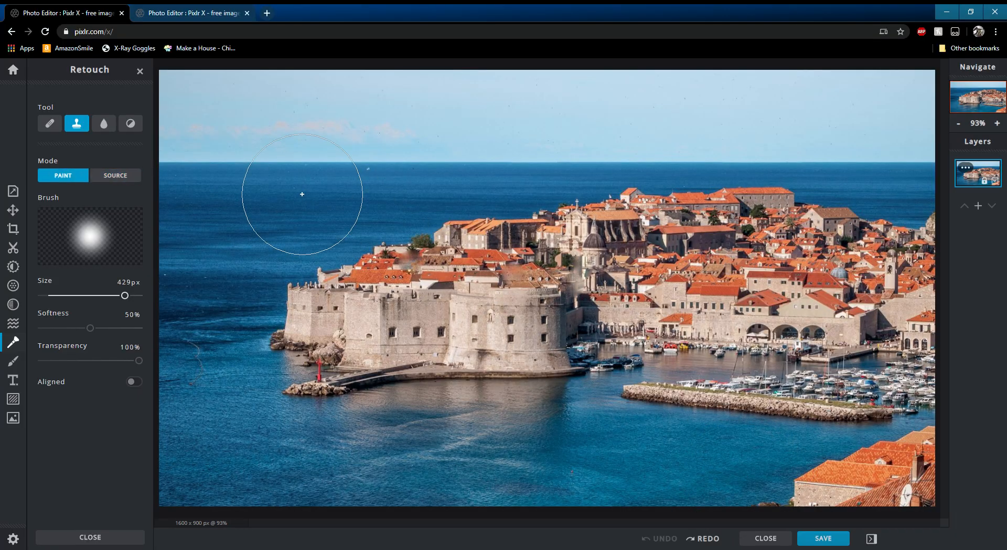
pyautogui.moveTo(251, 156); pyautogui.dragTo(270, 156)
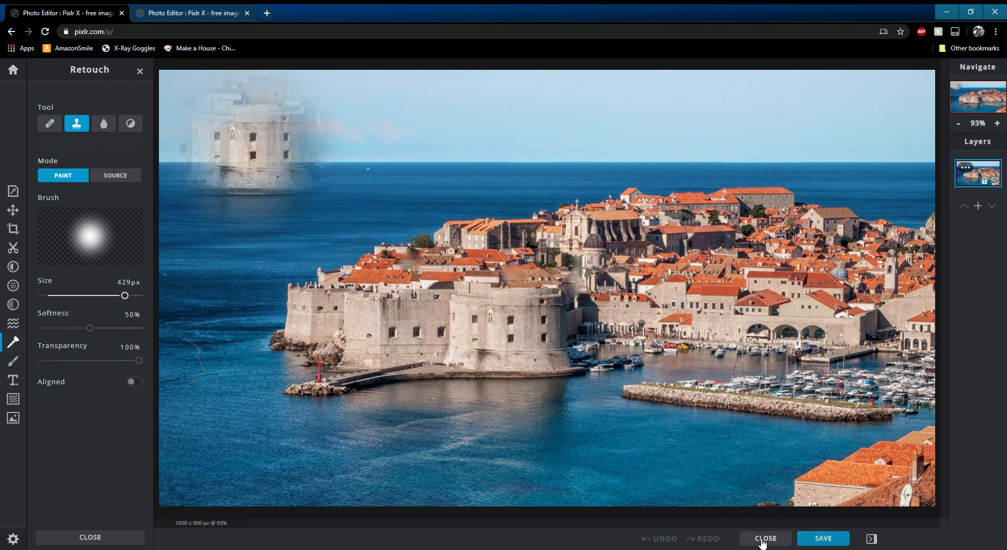
pyautogui.click(111, 175)
pyautogui.click(677, 536)
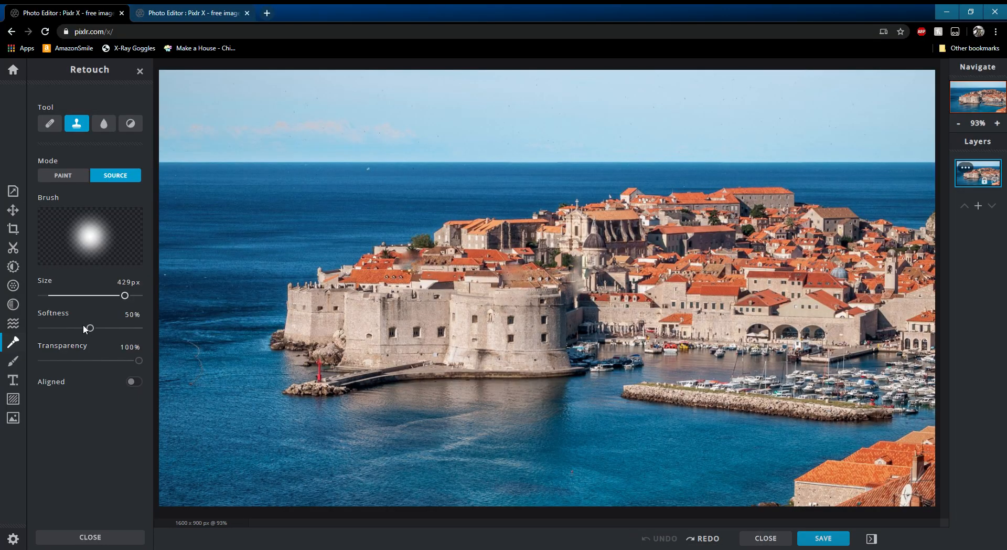
# - Open the Draw tool and paint a white brush stroke looping across the sky
pyautogui.click(13, 362)
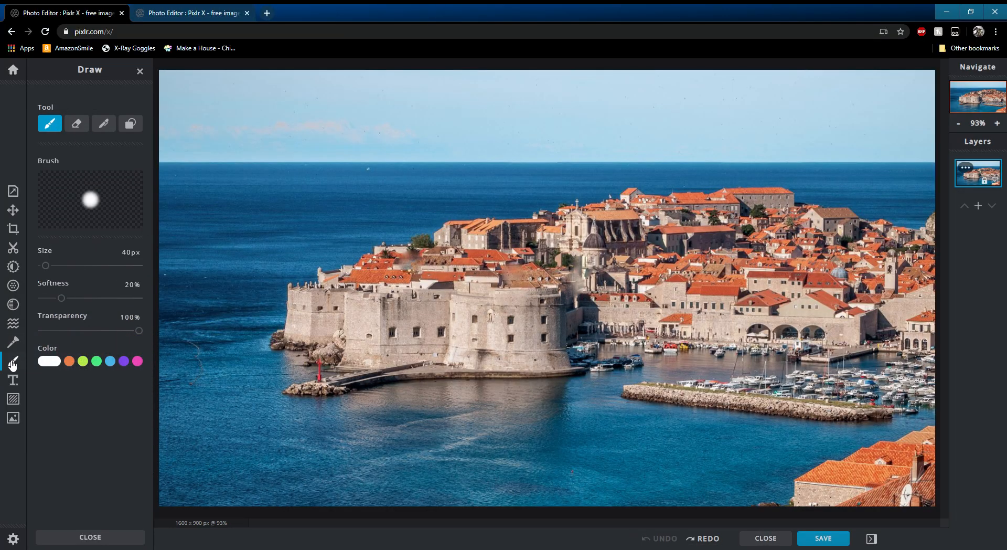
pyautogui.moveTo(315, 115)
pyautogui.mouseDown()
pyautogui.moveTo(226, 160)
pyautogui.moveTo(480, 181)
pyautogui.moveTo(876, 111)
pyautogui.moveTo(908, 138)
pyautogui.mouseUp()
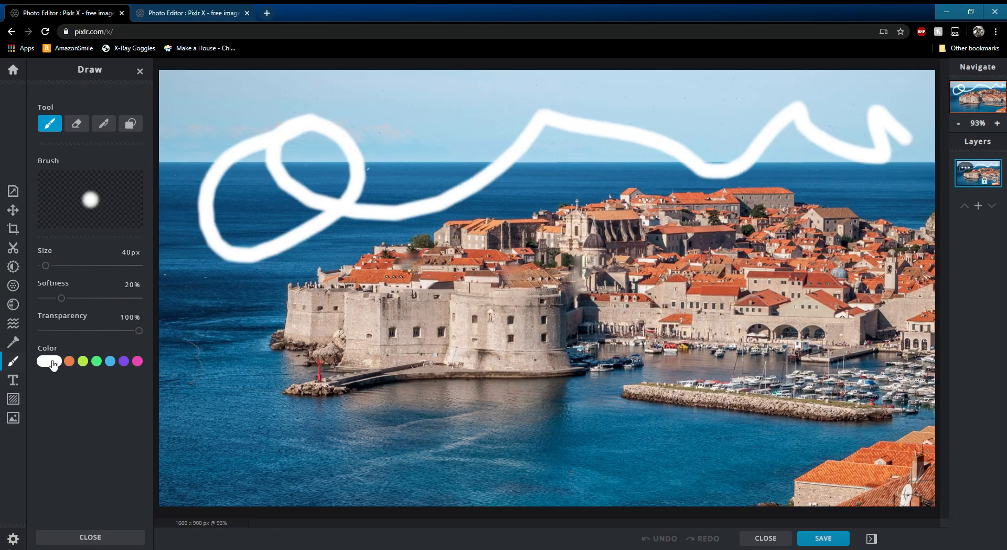
# - Pick a green brush colour, lower the transparency, and paint a stroke winding through the castle
pyautogui.click(49, 361)
pyautogui.click(90, 362)
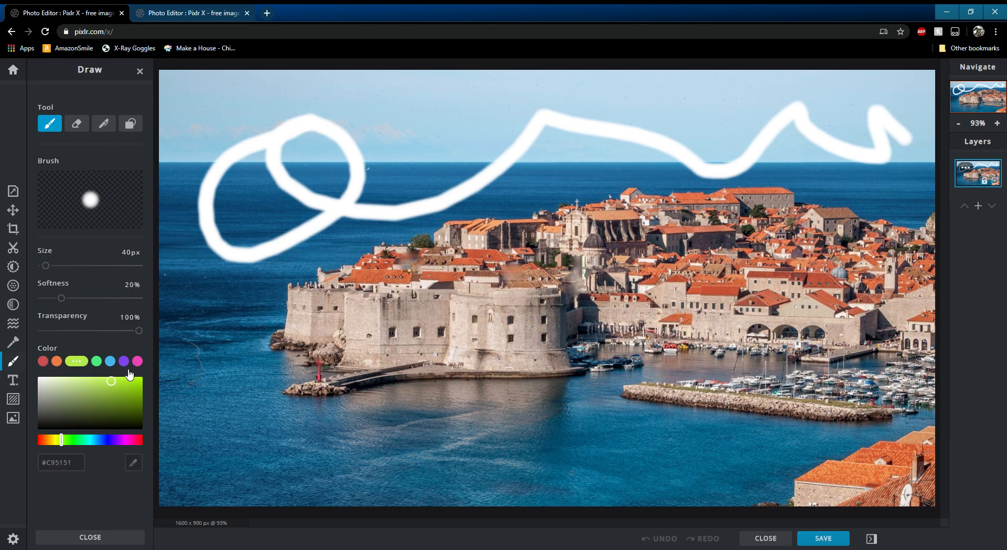
pyautogui.moveTo(103, 394); pyautogui.dragTo(94, 403)
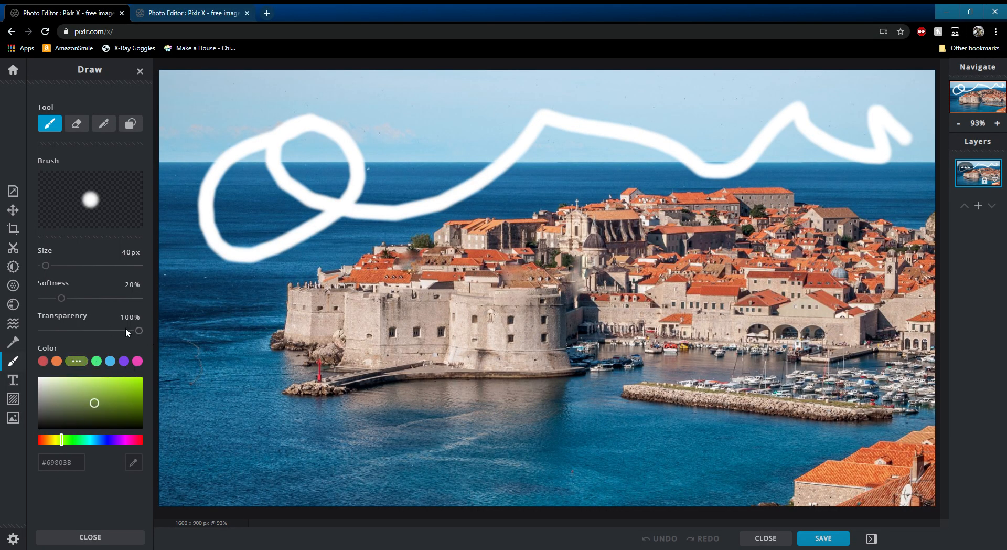
pyautogui.moveTo(139, 330); pyautogui.dragTo(107, 330)
pyautogui.moveTo(199, 428)
pyautogui.mouseDown()
pyautogui.moveTo(392, 383)
pyautogui.moveTo(456, 319)
pyautogui.moveTo(574, 271)
pyautogui.moveTo(753, 226)
pyautogui.mouseUp()
# - Set transparency to 16% and colour to #FF0000, paint strokes across the town, then undo all the drawing
pyautogui.moveTo(110, 332); pyautogui.dragTo(56, 330)
pyautogui.click(43, 361)
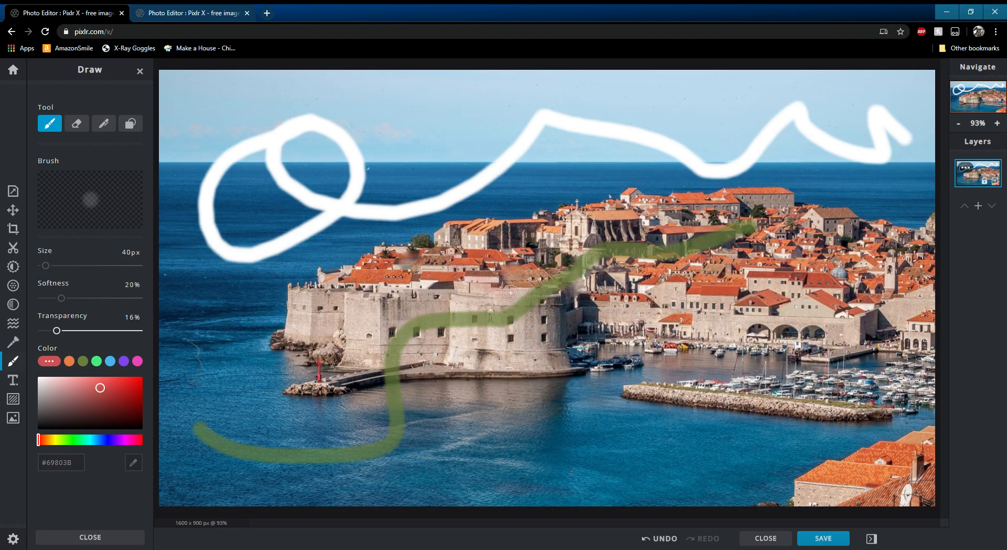
pyautogui.moveTo(606, 241)
pyautogui.mouseDown()
pyautogui.moveTo(688, 298)
pyautogui.moveTo(523, 326)
pyautogui.moveTo(404, 284)
pyautogui.mouseUp()
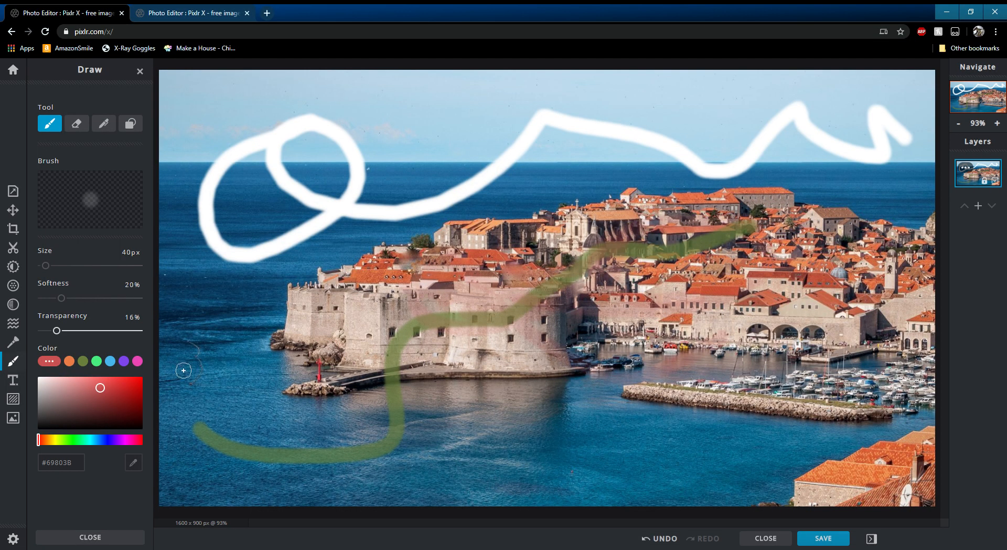
pyautogui.moveTo(104, 393); pyautogui.dragTo(142, 375)
pyautogui.moveTo(362, 270)
pyautogui.mouseDown()
pyautogui.moveTo(427, 285)
pyautogui.moveTo(568, 244)
pyautogui.moveTo(785, 232)
pyautogui.mouseUp()
pyautogui.click(669, 541)
pyautogui.click(667, 541)
pyautogui.click(667, 541)
pyautogui.click(667, 541)
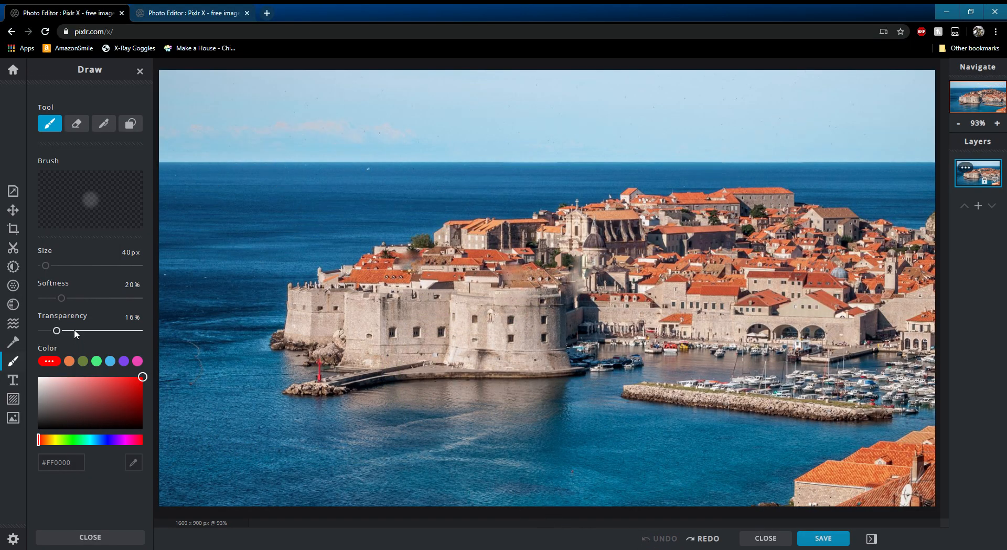
# - Add a new text layer and move it up into the sky above the town
pyautogui.click(13, 380)
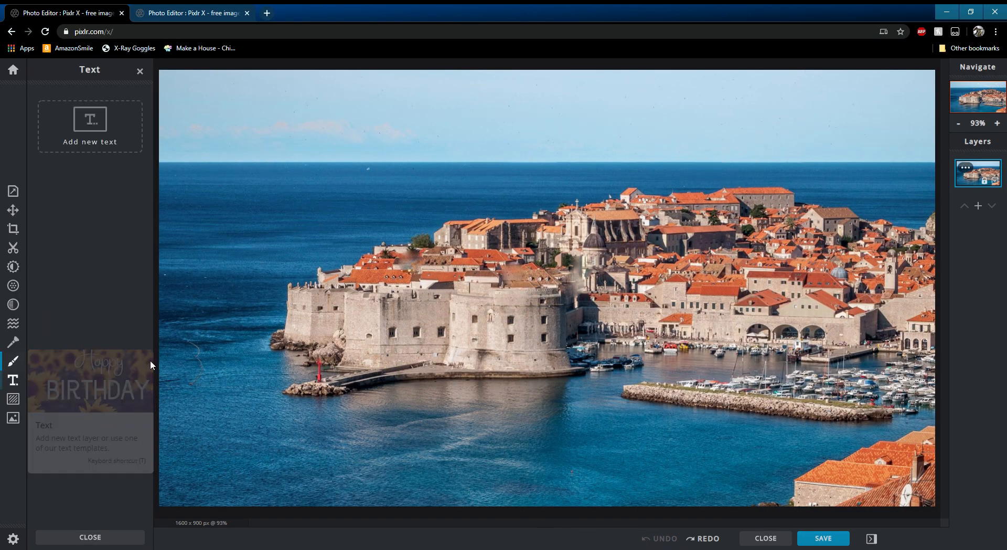
pyautogui.click(87, 129)
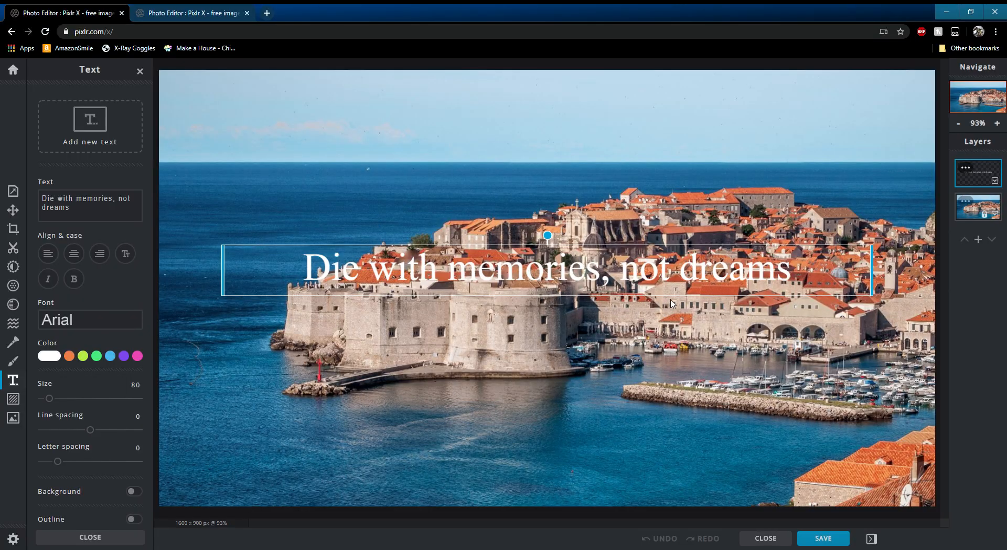
pyautogui.moveTo(672, 268); pyautogui.dragTo(645, 137)
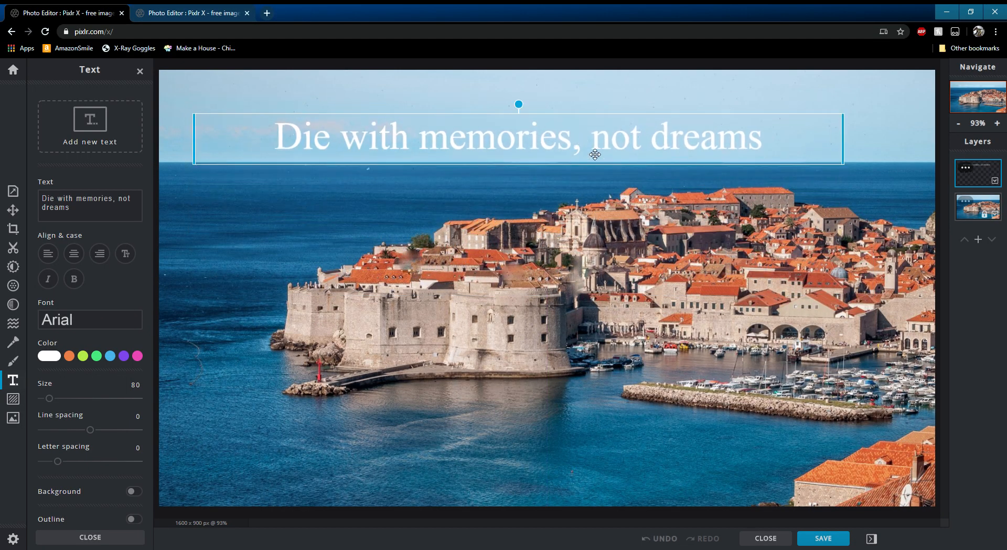
pyautogui.moveTo(752, 144); pyautogui.dragTo(753, 145)
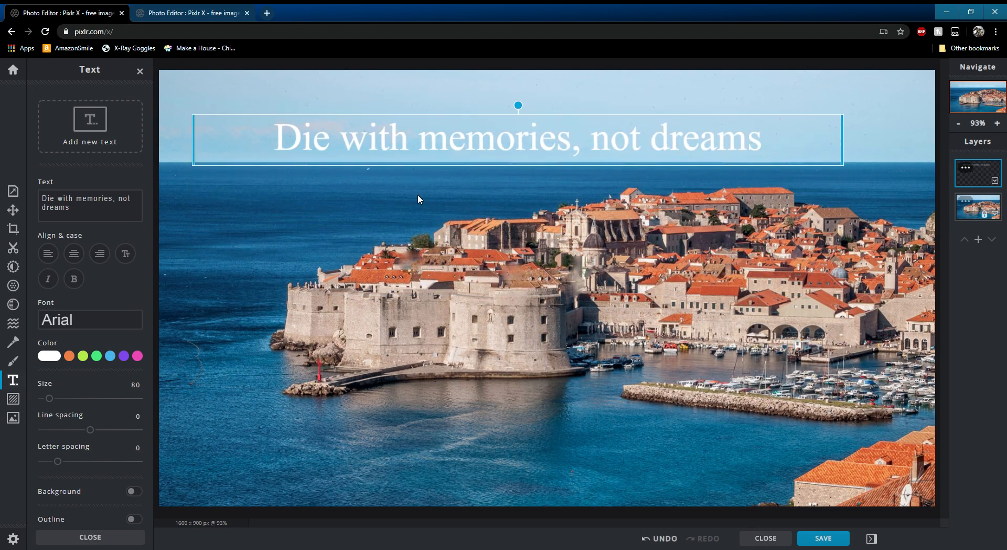
# - Replace the text content with "Hey Everyone!"
pyautogui.tripleClick(92, 199)
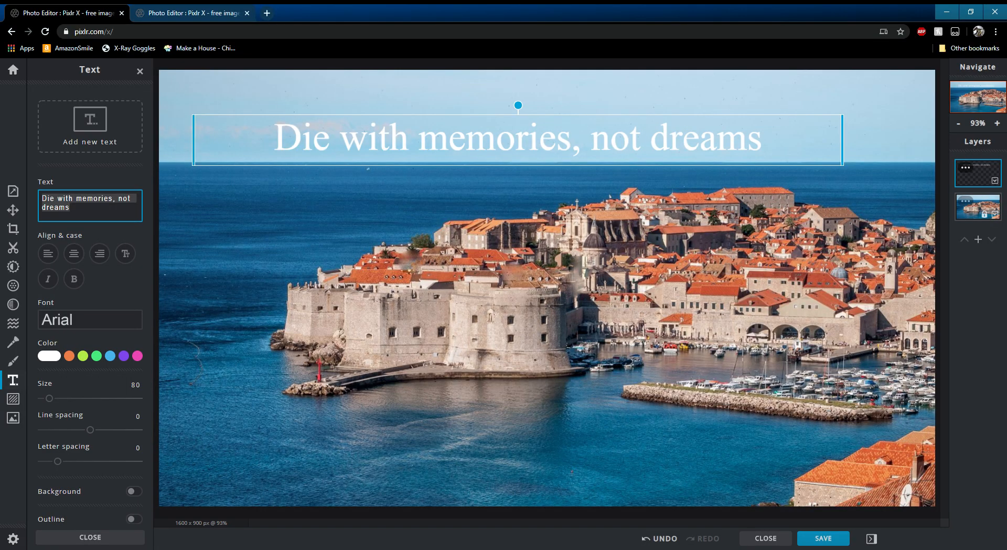
pyautogui.write('Hey Everyone!')
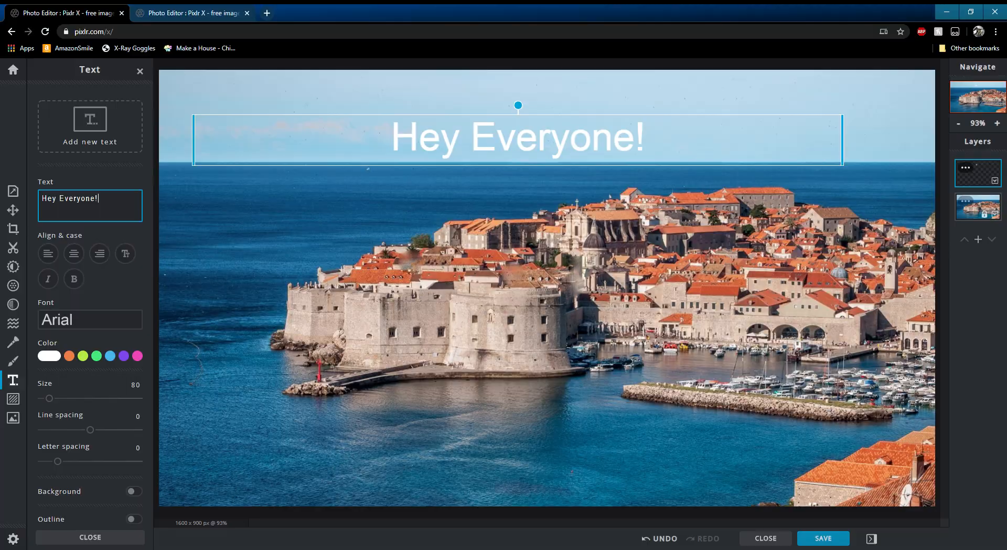
# - Change the text's font to Aberus and deselect the text layer
pyautogui.click(89, 321)
pyautogui.click(57, 172)
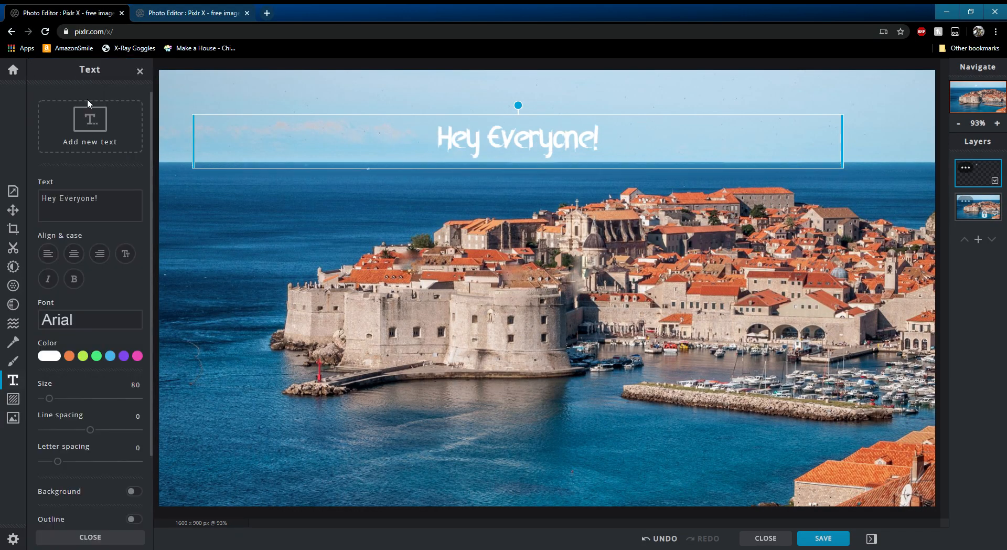
pyautogui.scroll(-3, 98, 379)
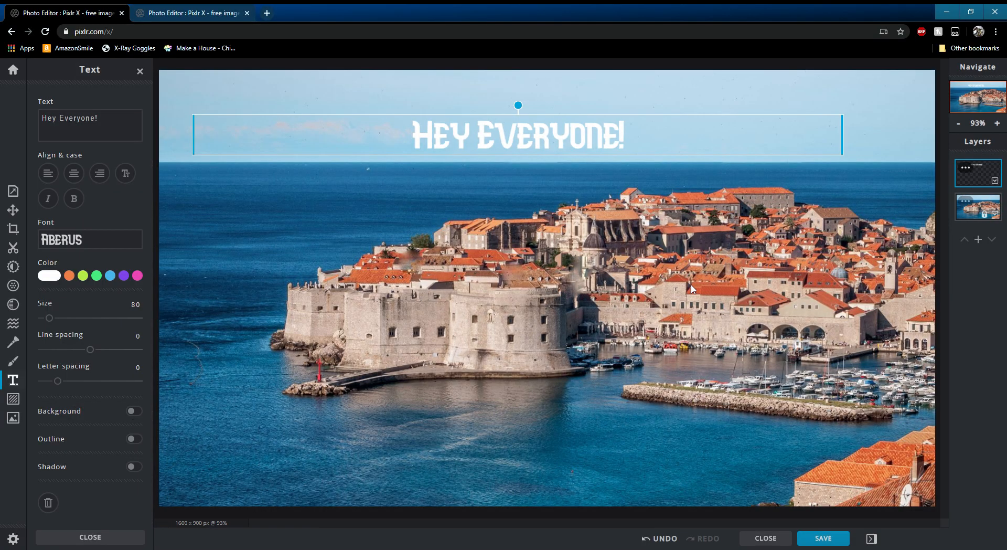
pyautogui.click(511, 63)
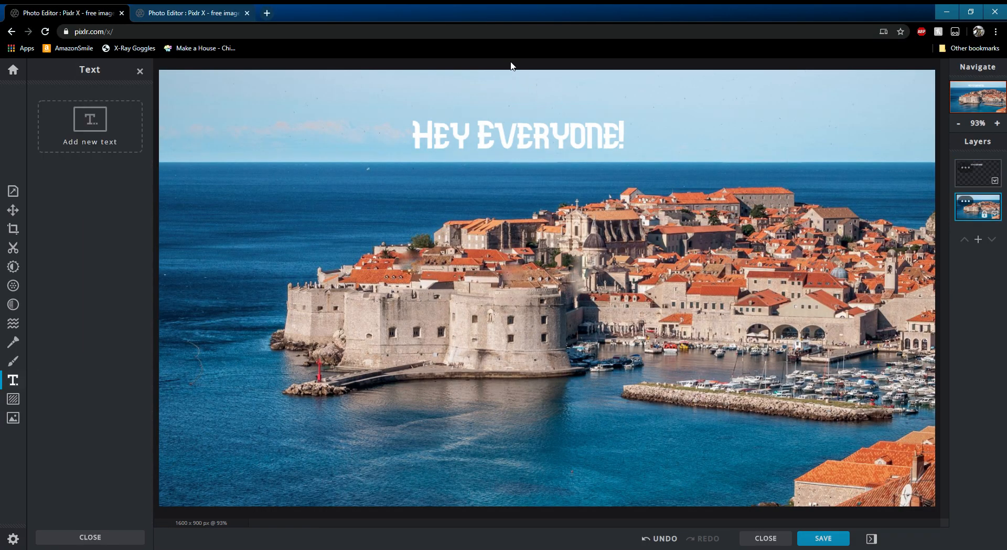
# - Open the element overlays and try a premium overlay, cancelling the unlock prompt
pyautogui.click(14, 398)
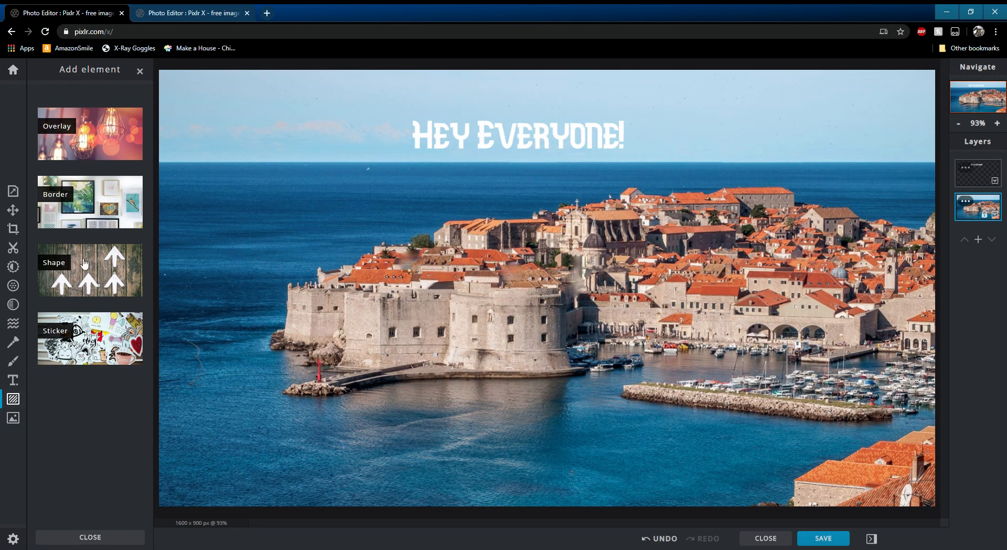
pyautogui.click(90, 134)
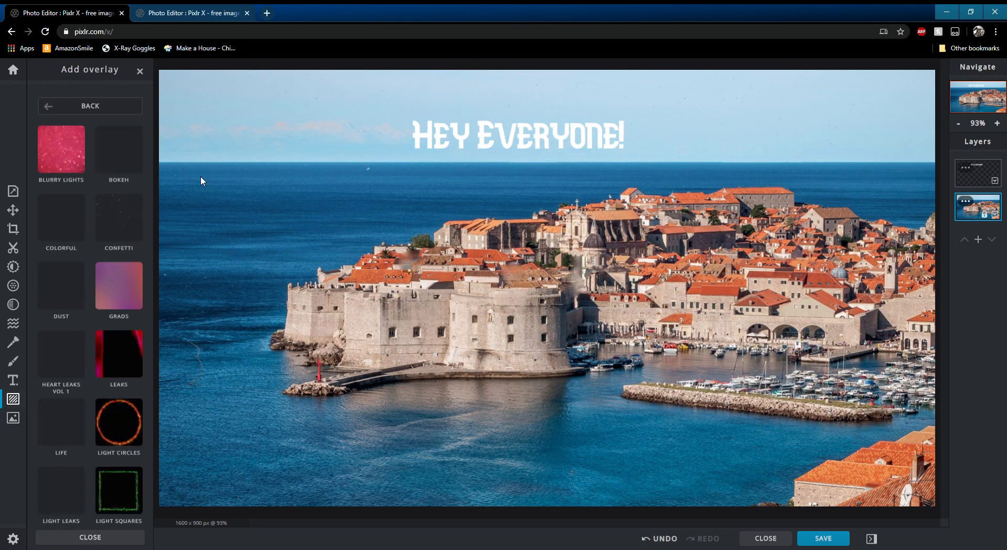
pyautogui.click(63, 179)
pyautogui.click(119, 181)
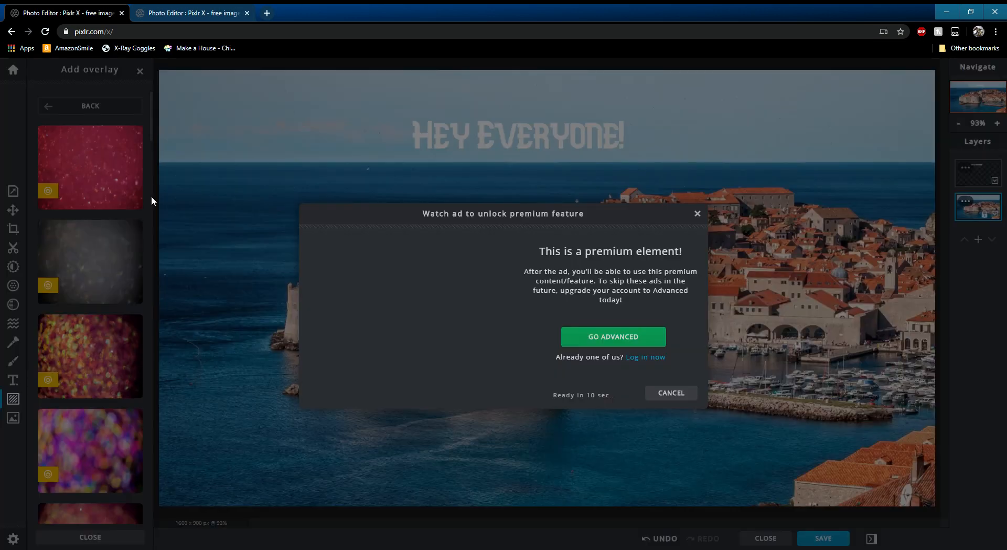
pyautogui.click(671, 397)
# - Browse the overlay thumbnails, then reopen the elements and open the Border category
pyautogui.scroll(-10, 147, 296)
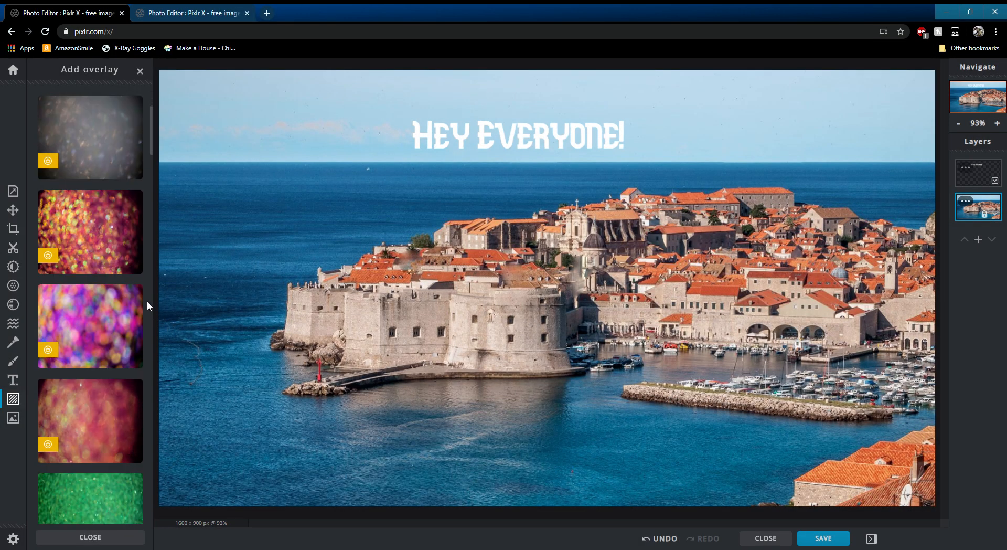
pyautogui.scroll(-15, 145, 290)
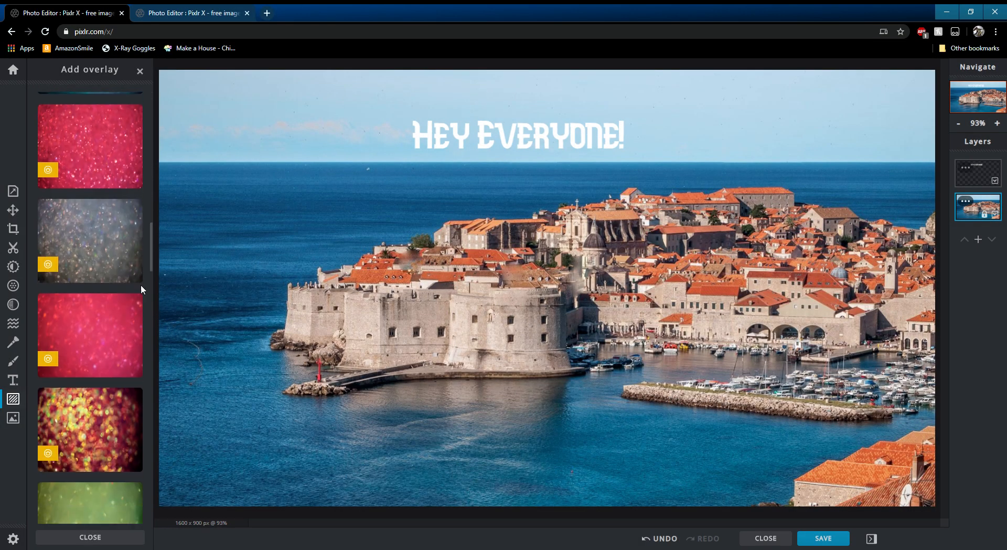
pyautogui.scroll(-15, 140, 278)
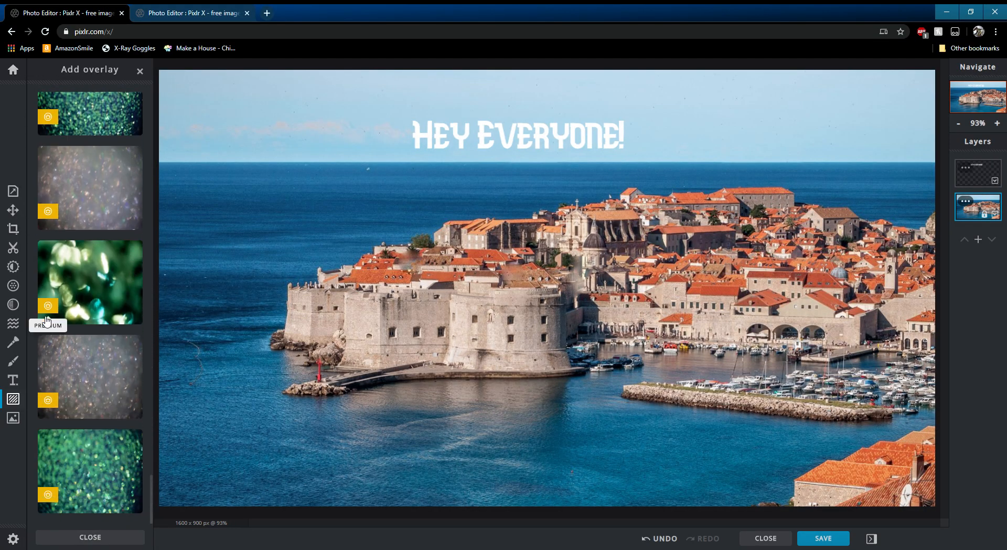
pyautogui.click(24, 403)
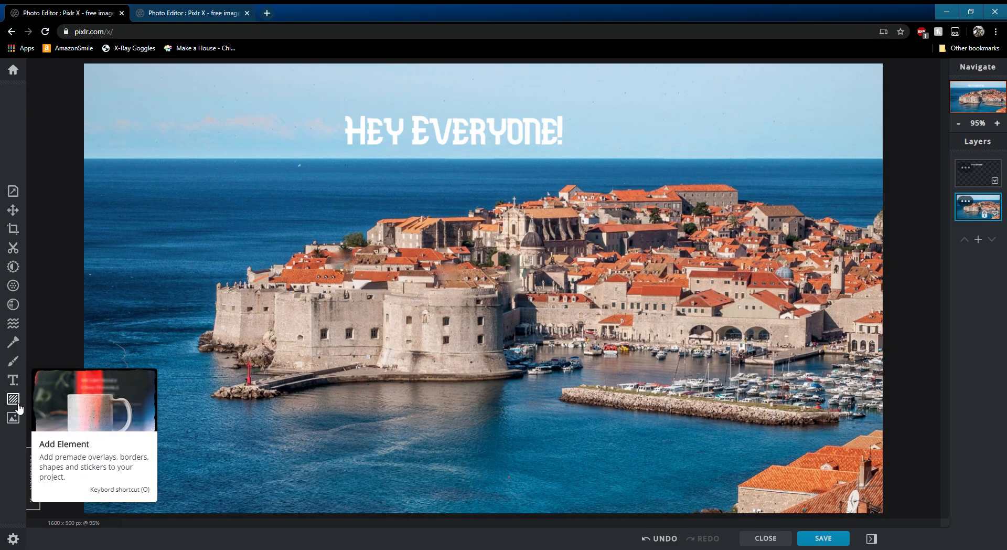
pyautogui.click(19, 407)
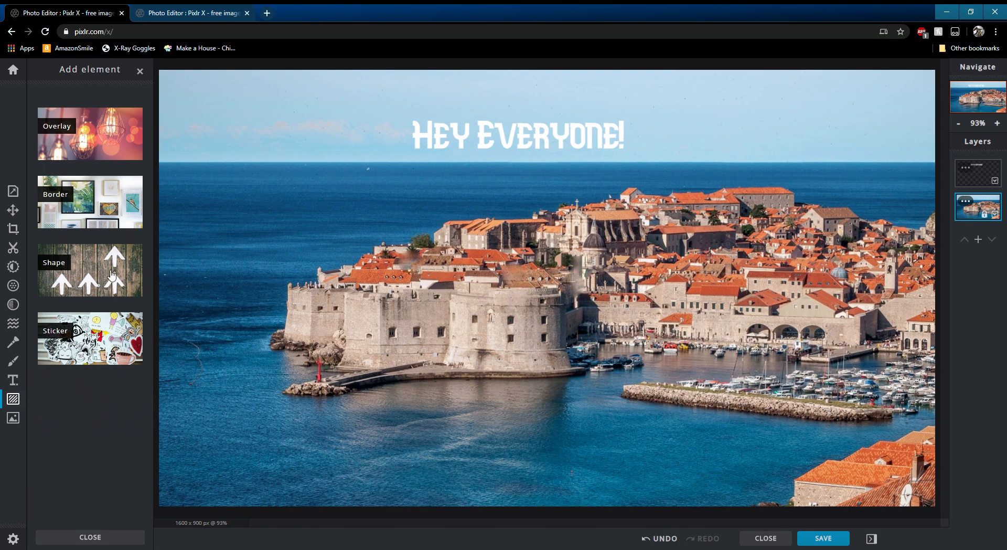
pyautogui.click(92, 218)
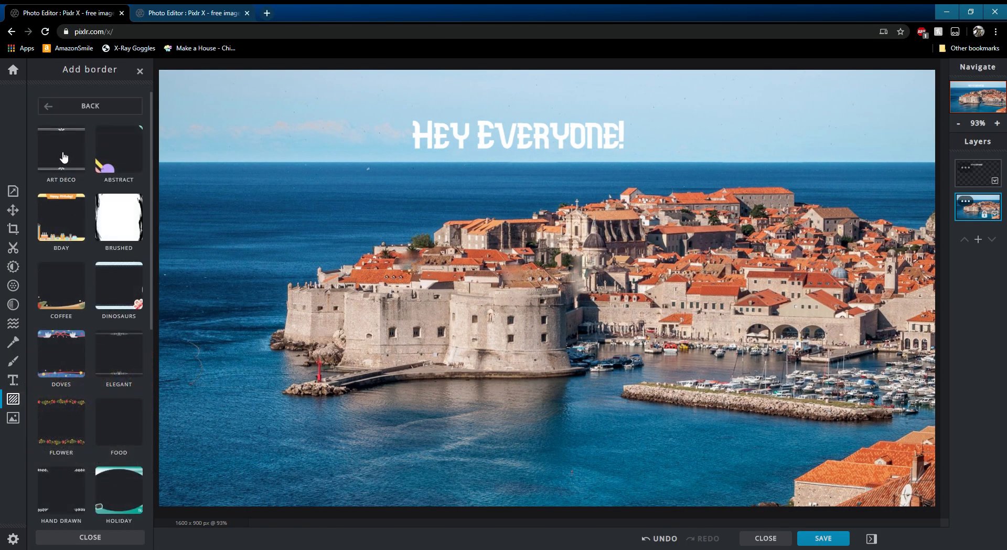
# - Try the Art Deco border on the photo, then undo it
pyautogui.click(131, 168)
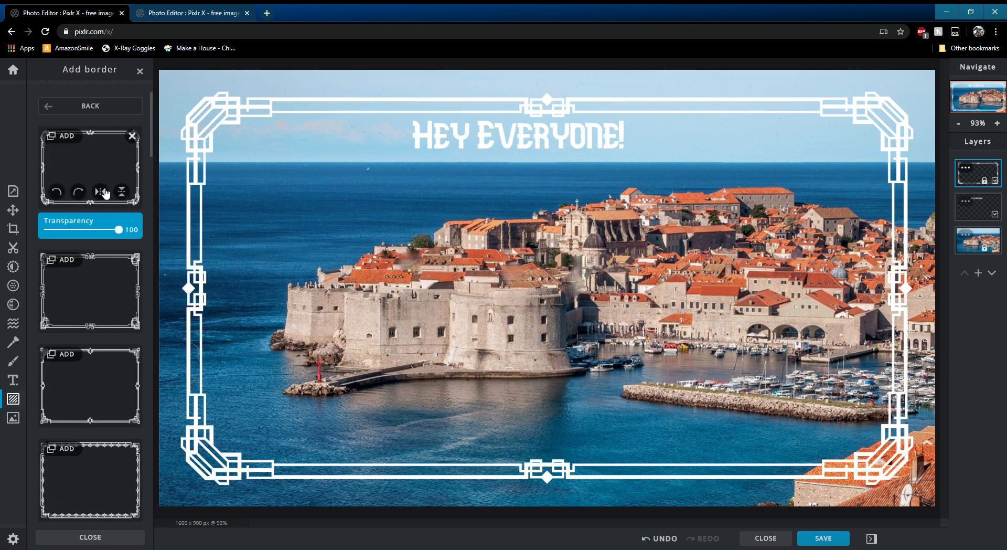
pyautogui.click(48, 106)
pyautogui.click(206, 115)
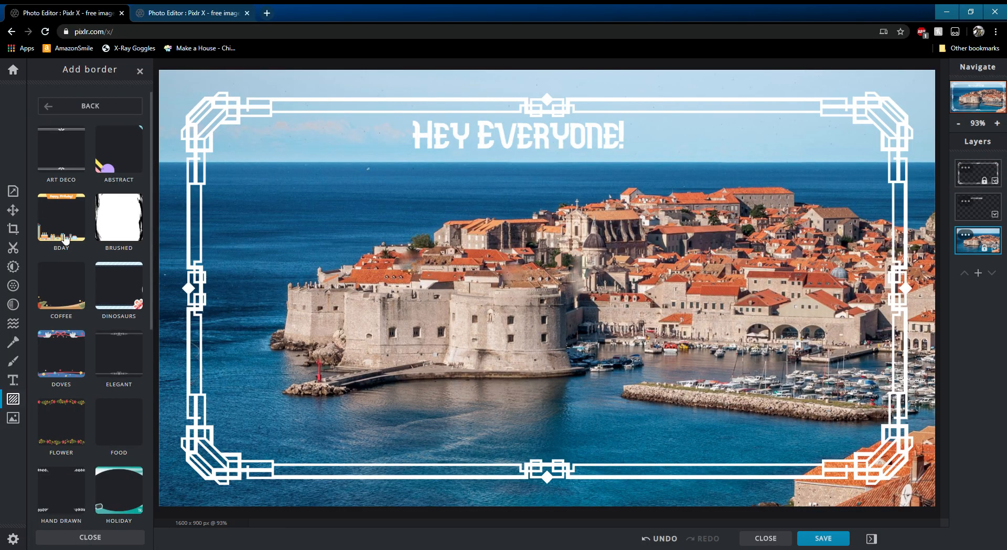
pyautogui.click(656, 539)
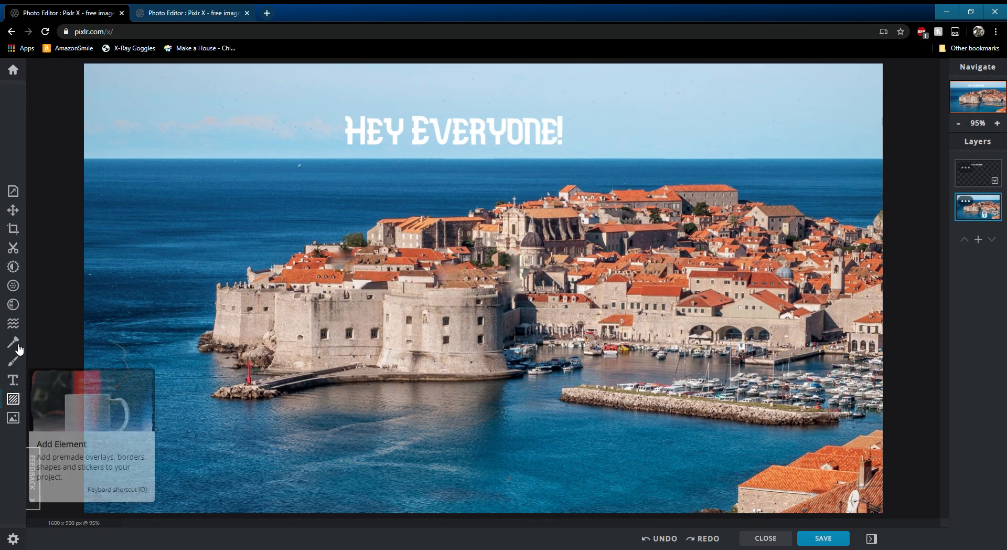
# - Open the element shapes and browse through the shape categories
pyautogui.click(13, 399)
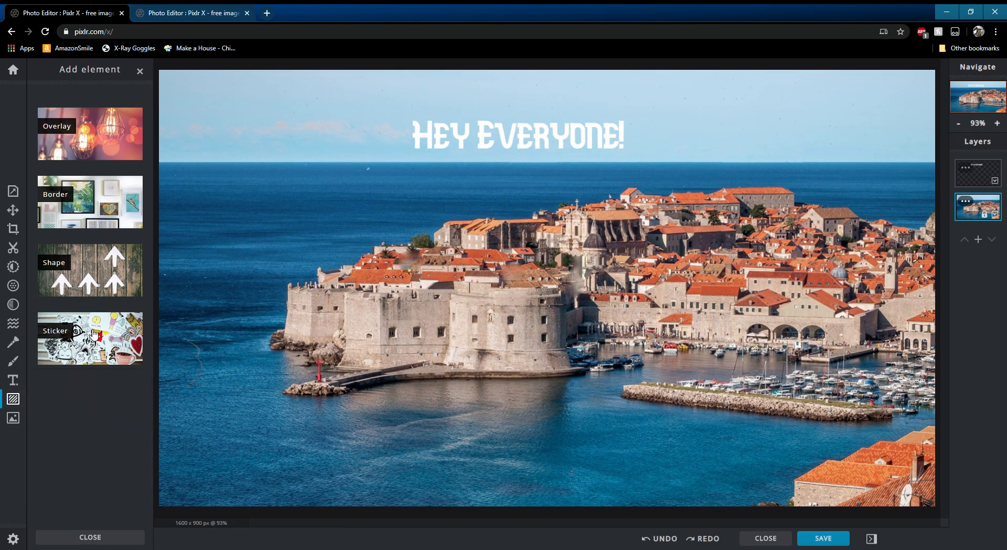
pyautogui.click(93, 258)
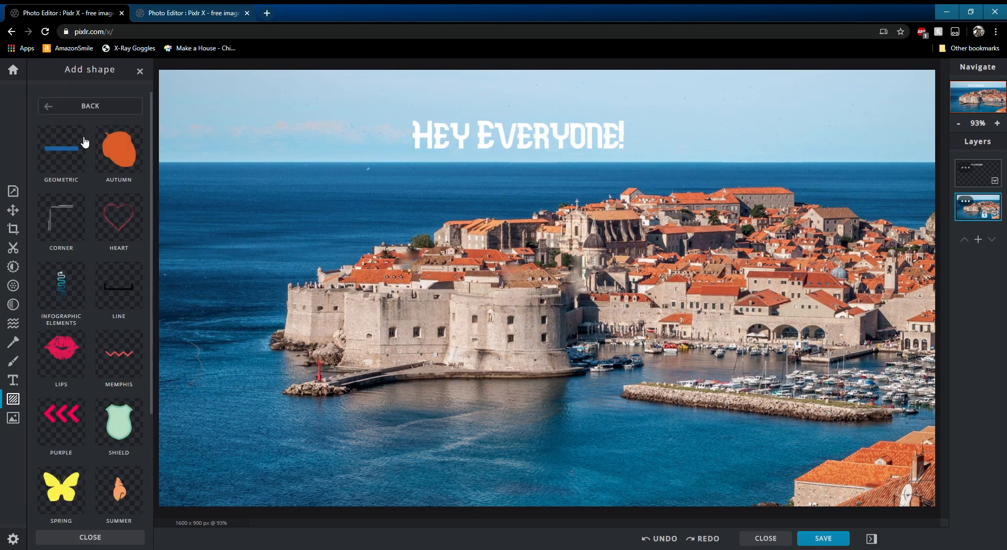
pyautogui.scroll(-4, 89, 262)
pyautogui.scroll(4, 90, 315)
pyautogui.scroll(-3, 101, 220)
pyautogui.scroll(3, 105, 157)
pyautogui.click(103, 106)
# - Add the #STAYSAFE sticker from the COVID stickers and move it to the photo's upper-left corner
pyautogui.click(89, 323)
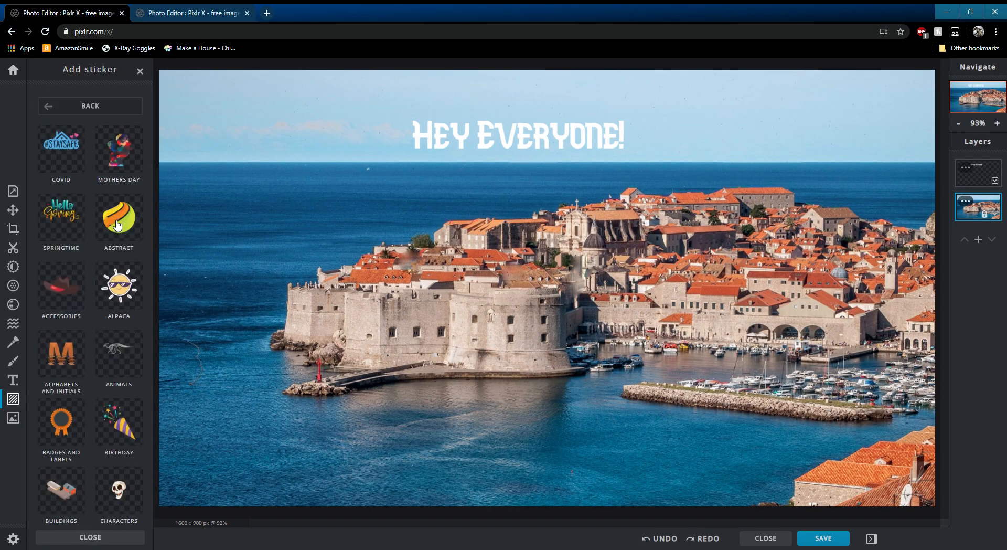
pyautogui.click(62, 155)
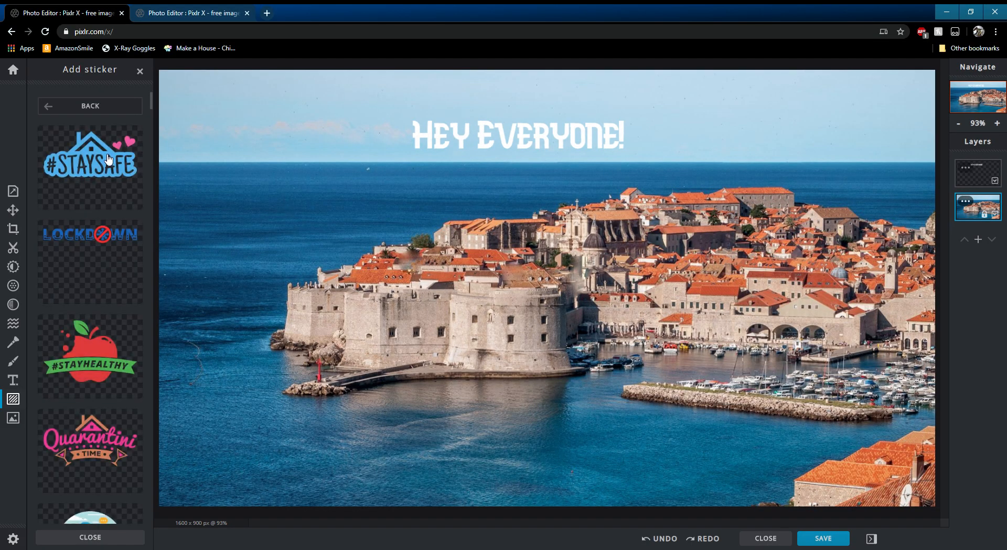
pyautogui.click(91, 155)
pyautogui.moveTo(534, 292); pyautogui.dragTo(323, 178)
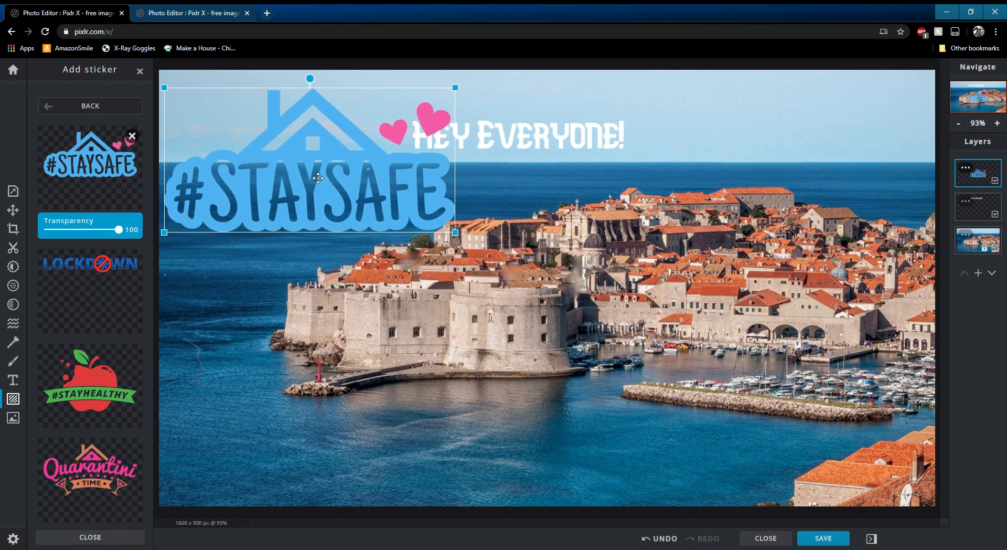
pyautogui.click(176, 240)
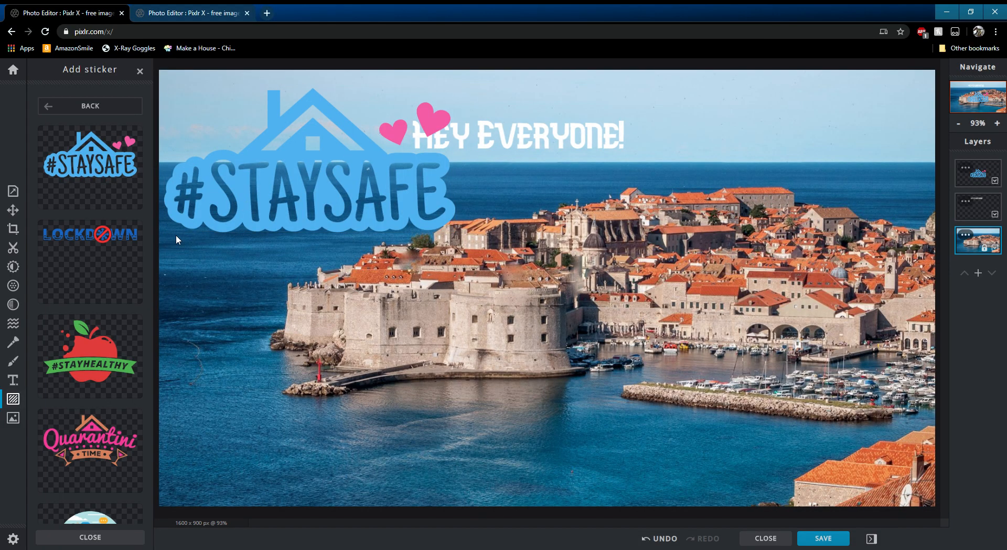
# - Undo the #STAYSAFE sticker placement
pyautogui.scroll(-5, 134, 245)
pyautogui.scroll(7, 248, 309)
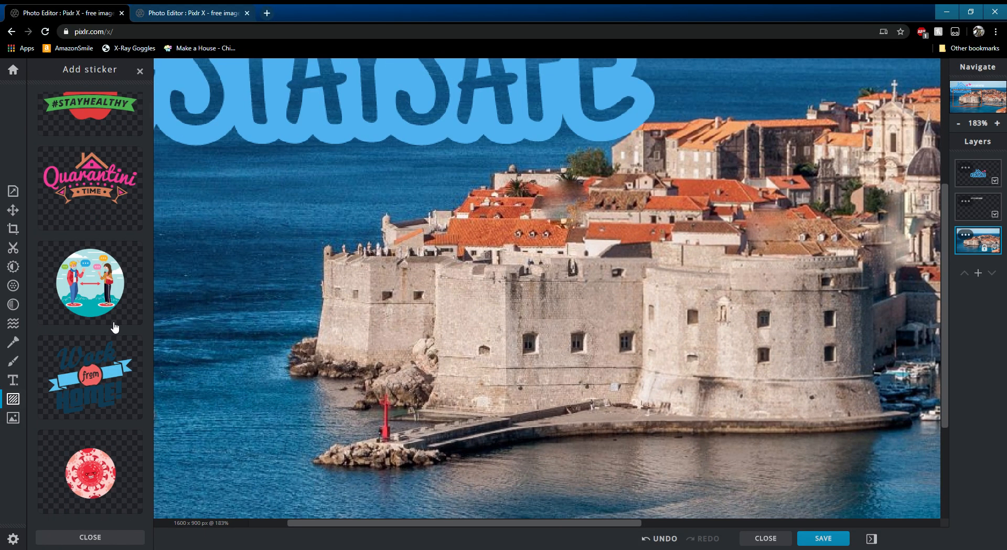
pyautogui.scroll(-6, 283, 304)
pyautogui.scroll(3, 131, 321)
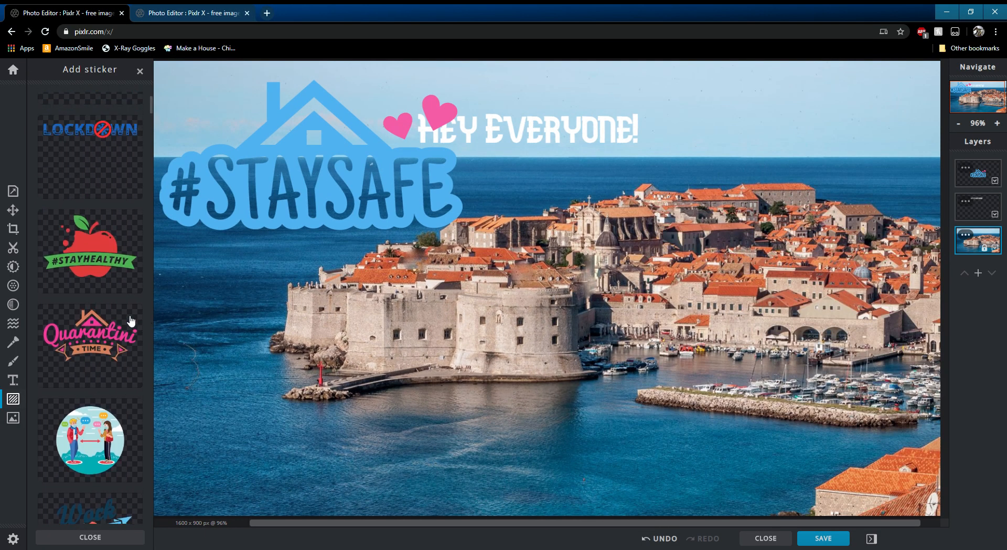
pyautogui.scroll(3, 131, 321)
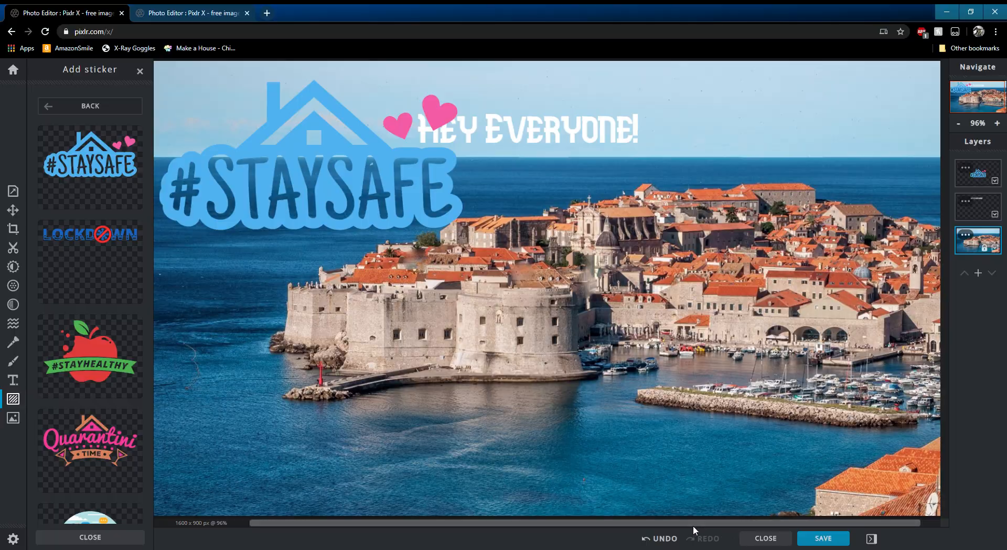
pyautogui.click(658, 538)
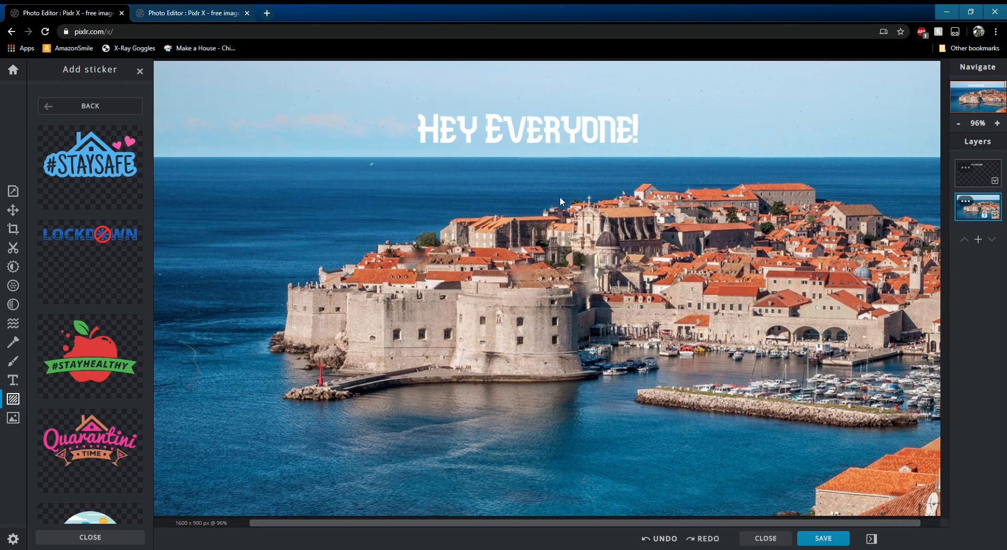
# - Reopen the city buildings document from history, make the Wave Lines layer visible and try blend modes, ending on Luminosity
pyautogui.click(13, 69)
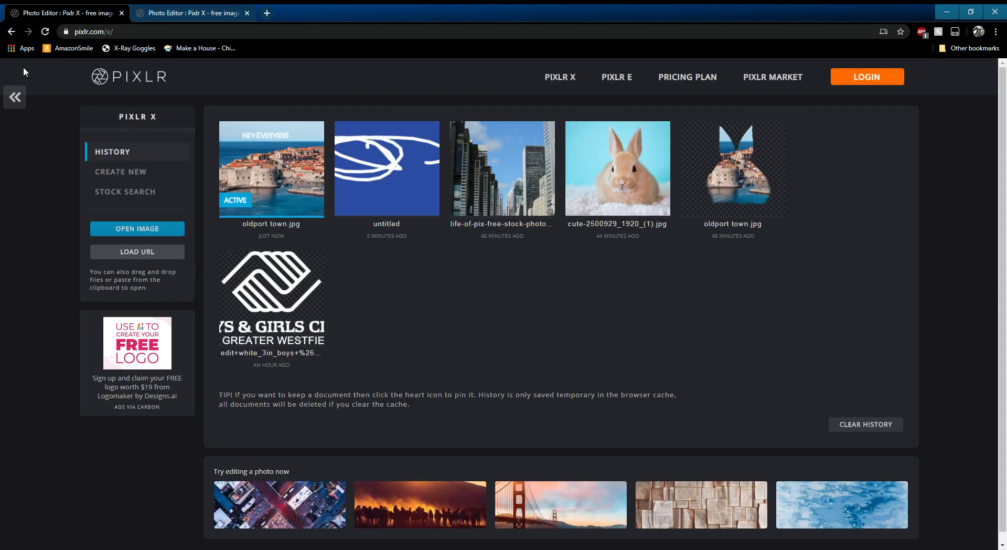
pyautogui.click(503, 185)
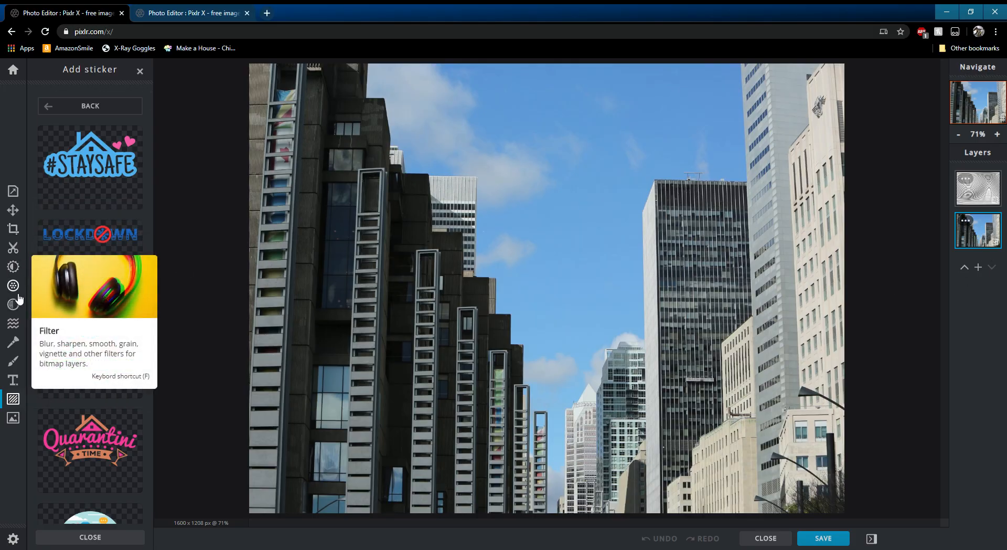
pyautogui.click(967, 181)
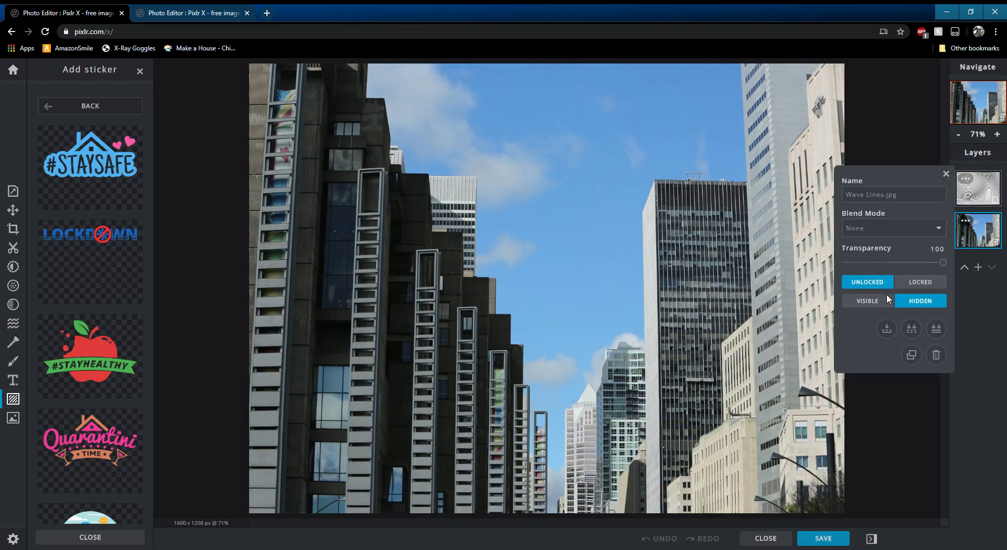
pyautogui.click(869, 302)
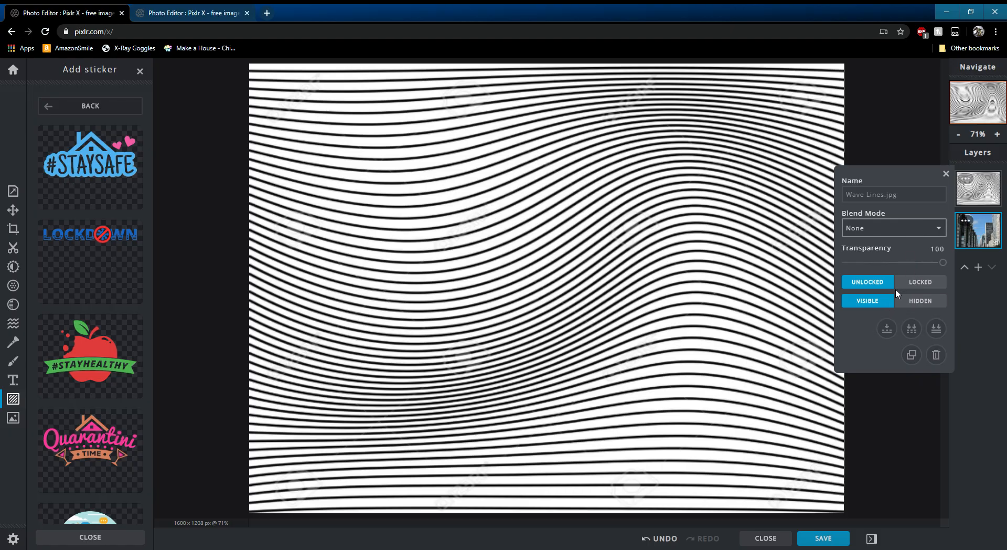
pyautogui.click(875, 249)
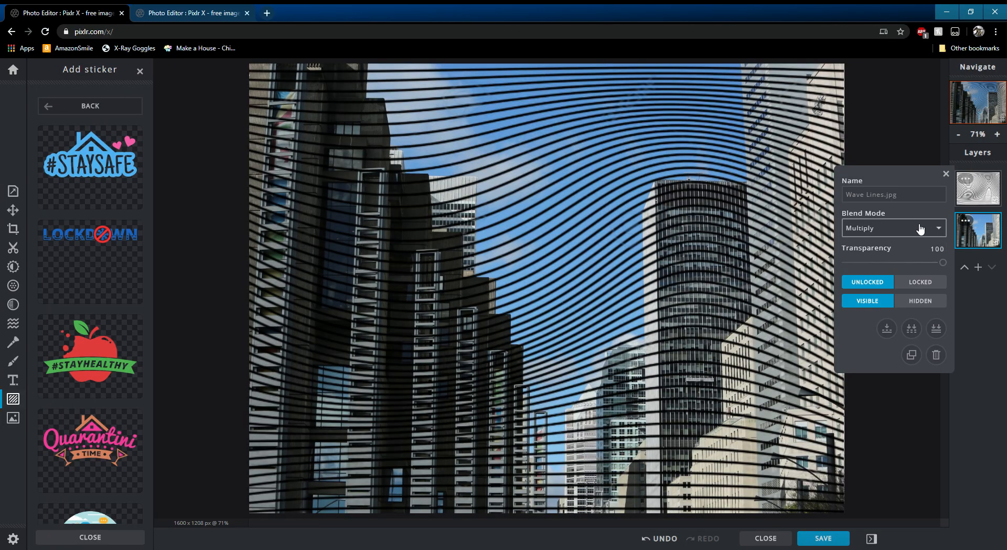
pyautogui.click(877, 272)
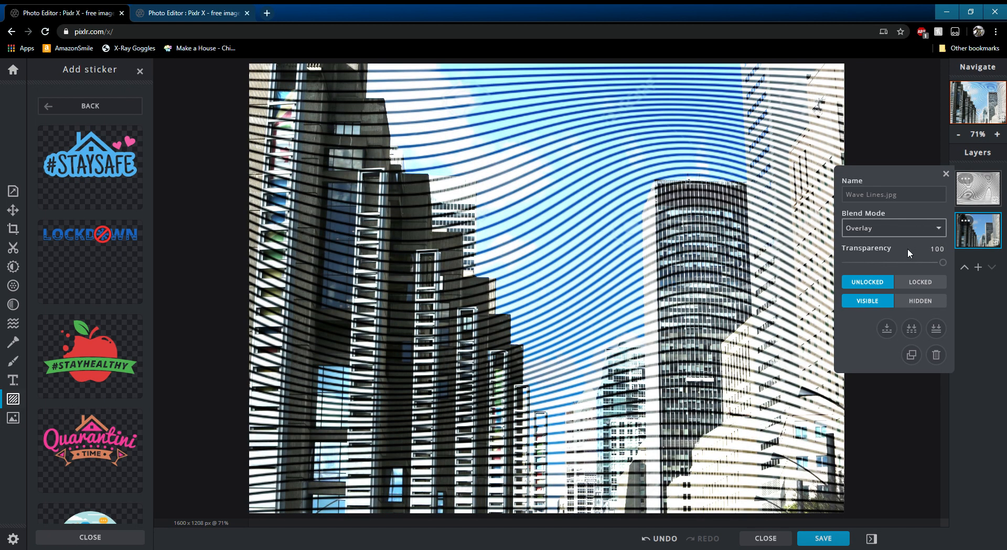
pyautogui.click(871, 405)
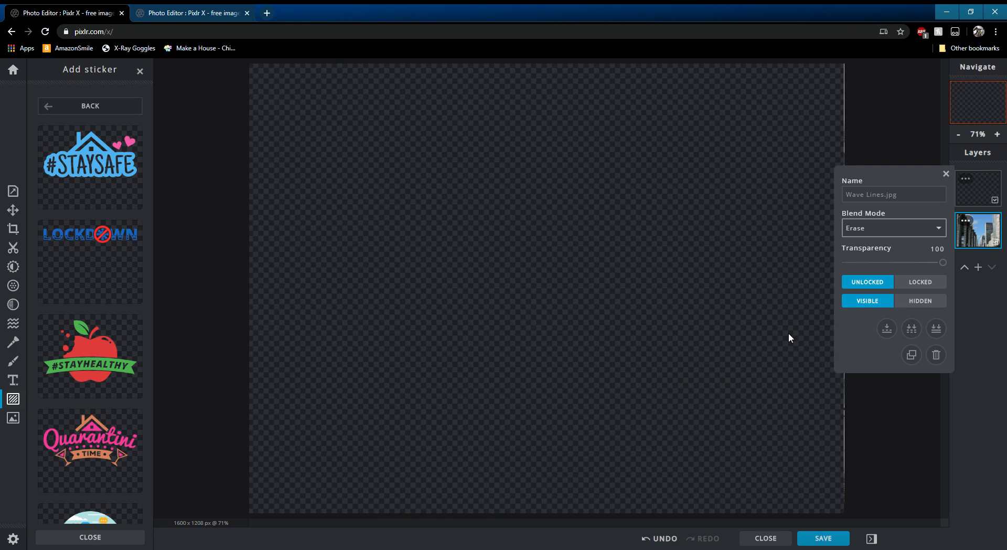
pyautogui.press('Up')
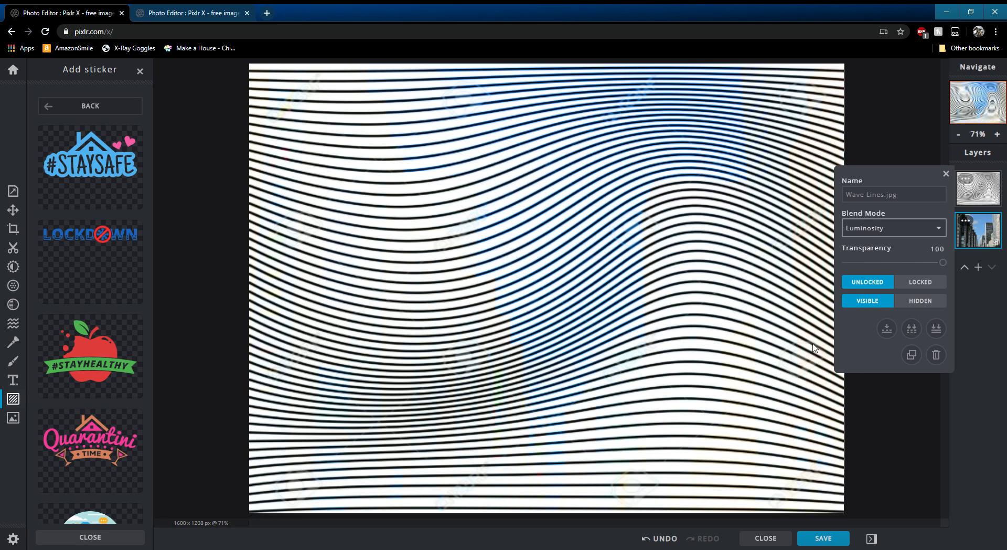
pyautogui.click(366, 131)
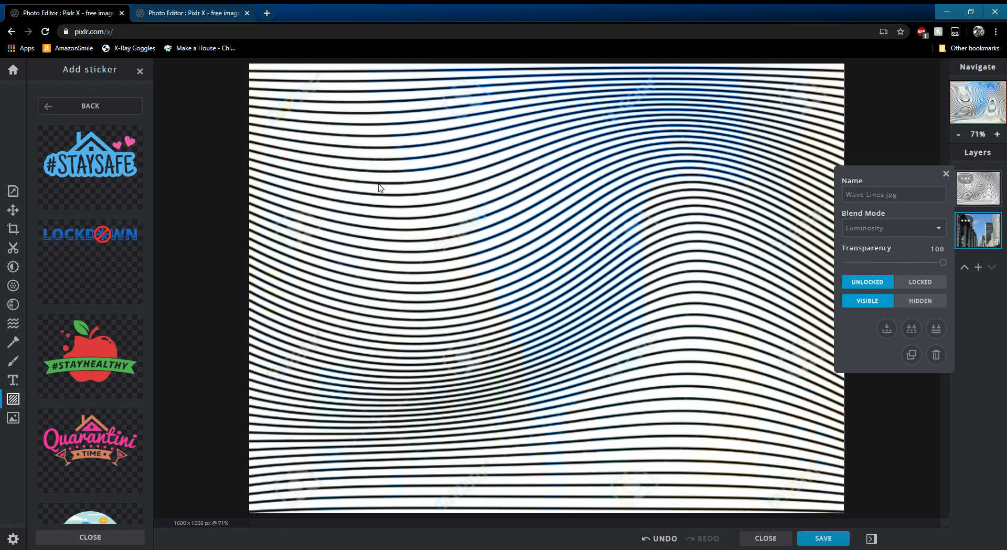
# - Resize and move the Wave Lines layer to about 955 × 754 px at top 142, left 314
pyautogui.click(20, 210)
pyautogui.moveTo(250, 65); pyautogui.dragTo(488, 240)
pyautogui.moveTo(591, 333); pyautogui.dragTo(470, 210)
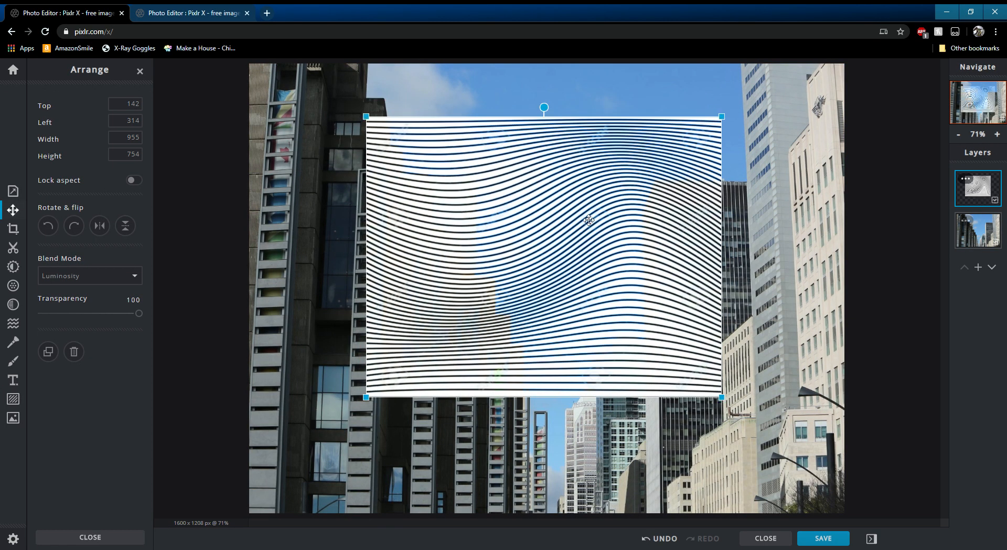
# - Set the Wave Lines layer's blend mode to Erase
pyautogui.click(966, 179)
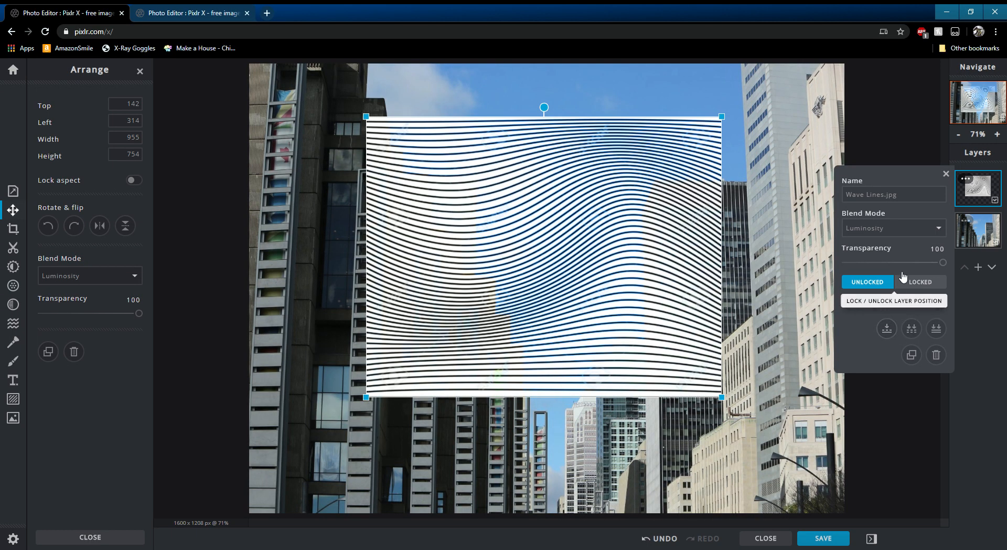
pyautogui.click(856, 405)
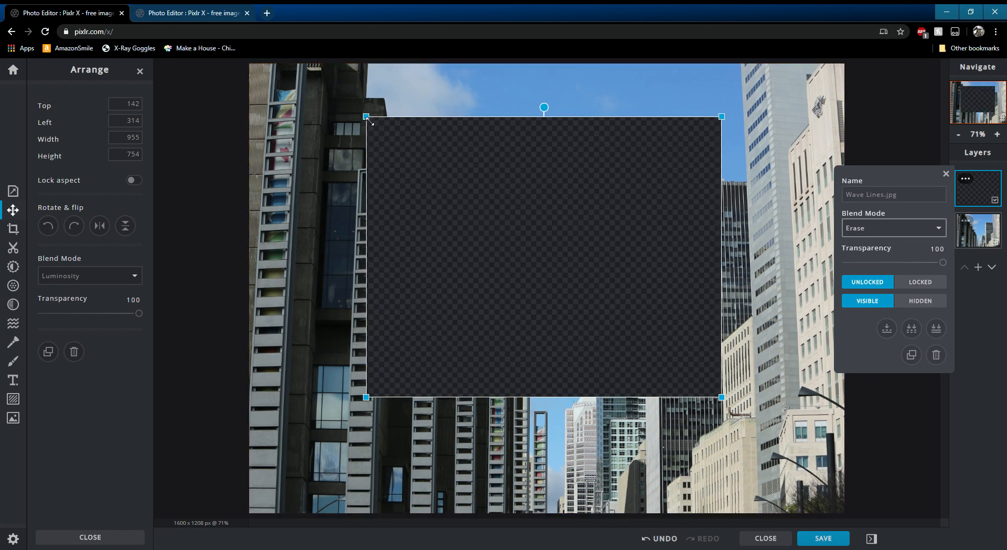
# - Resize and move the erasing Wave Lines layer to about 469 × 433 px at top 123, left 469
pyautogui.moveTo(370, 121); pyautogui.dragTo(552, 240)
pyautogui.moveTo(609, 308); pyautogui.dragTo(486, 180)
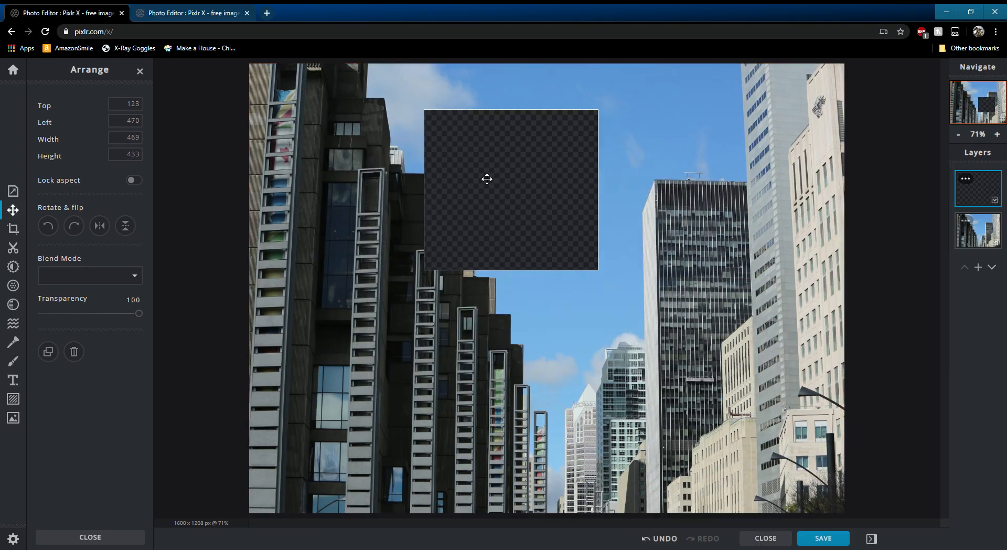
pyautogui.click(968, 179)
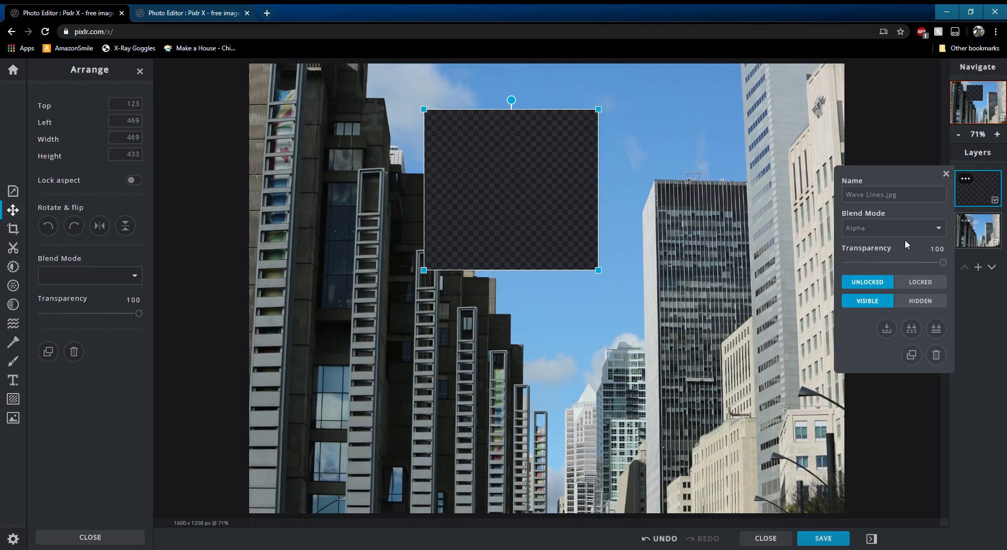
# - Reopen the oldport town bunny document and change the bunny layer's blend mode, trying Multiply and ending on None
pyautogui.click(13, 70)
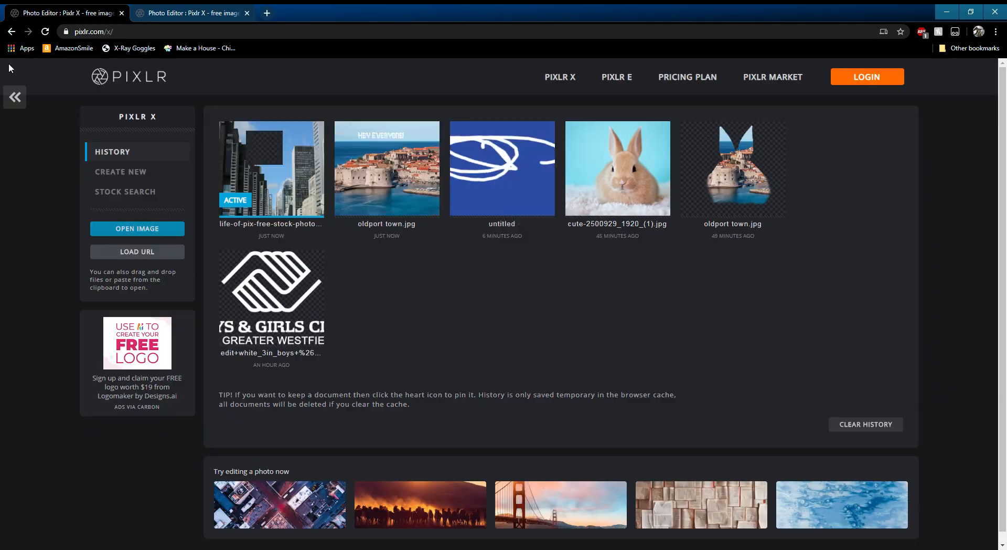
pyautogui.click(733, 168)
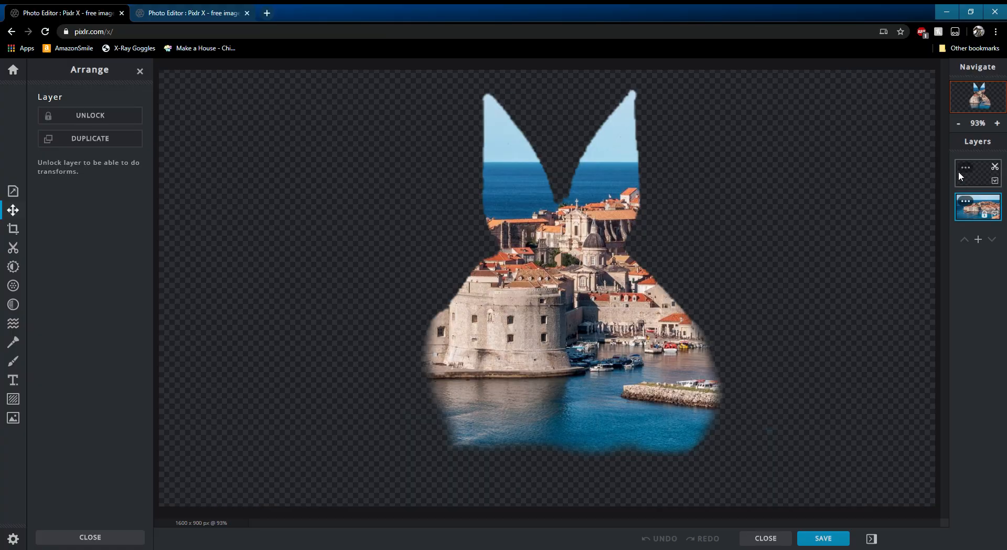
pyautogui.click(973, 168)
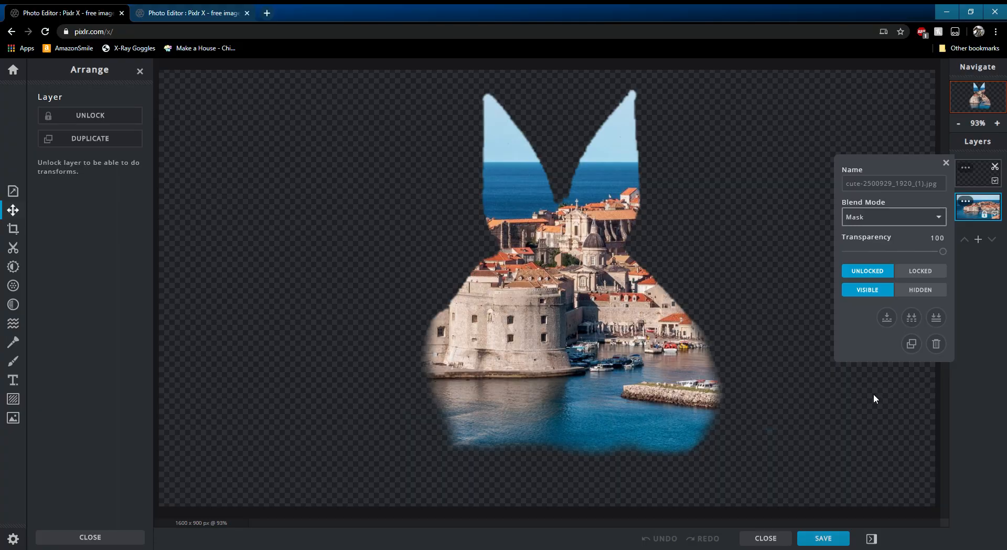
pyautogui.click(881, 238)
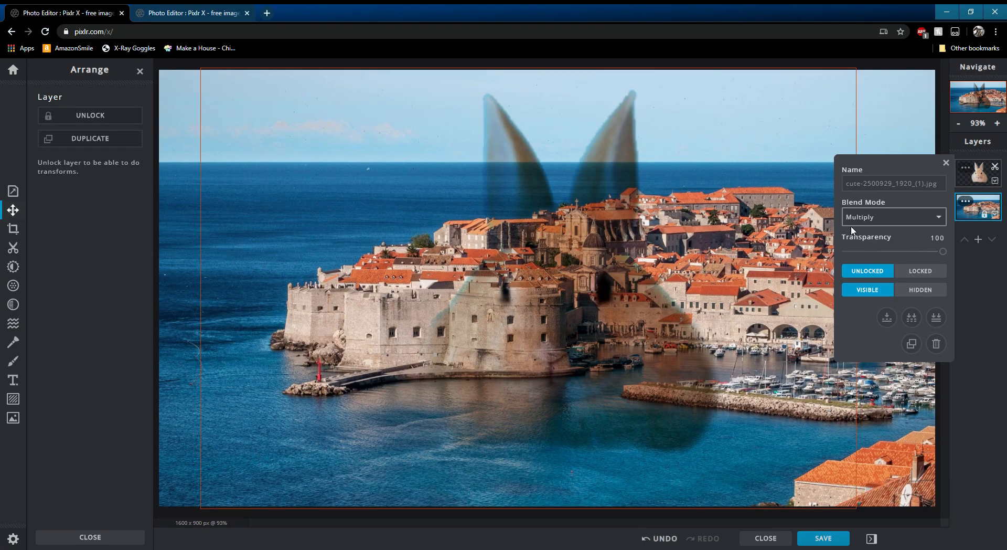
pyautogui.click(879, 217)
pyautogui.click(878, 232)
pyautogui.click(551, 304)
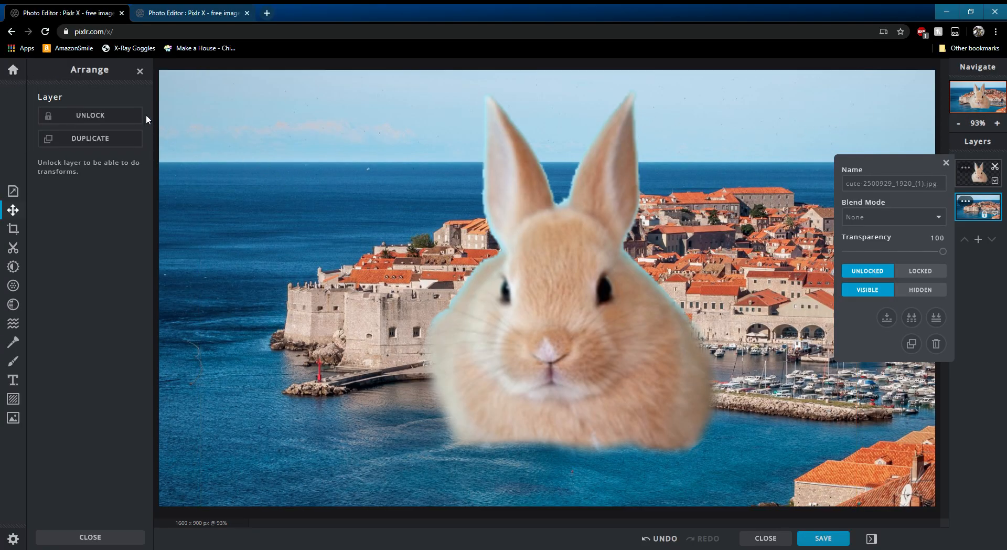
# - Open the cute bunny photo from the history and remove its blue background with the magic-wand cutout in Remove mode
pyautogui.click(12, 72)
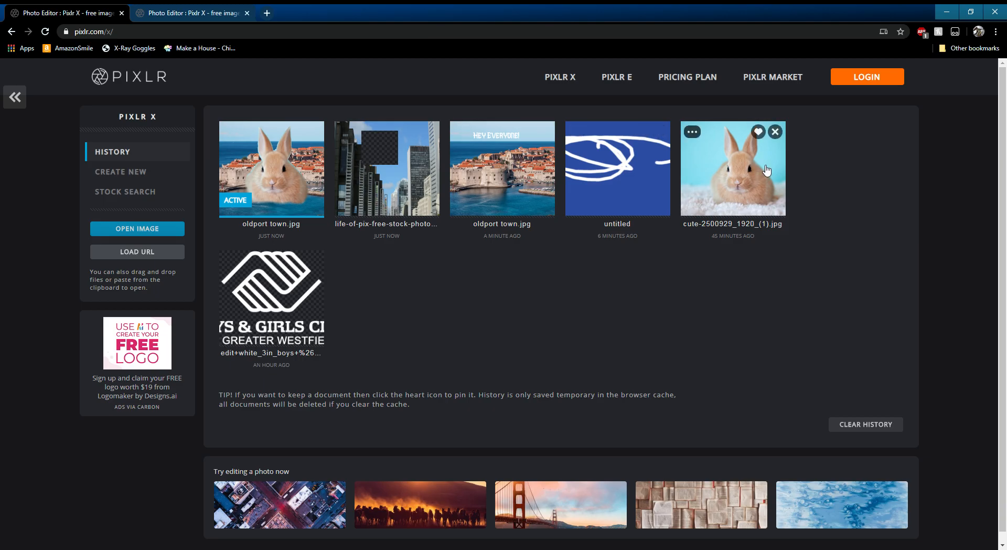
pyautogui.click(732, 161)
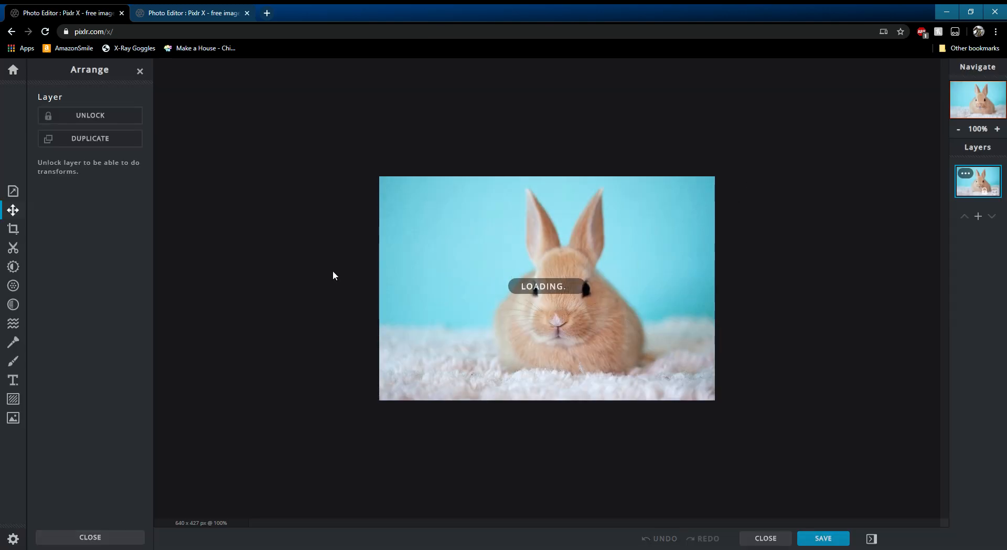
pyautogui.click(13, 248)
pyautogui.click(79, 157)
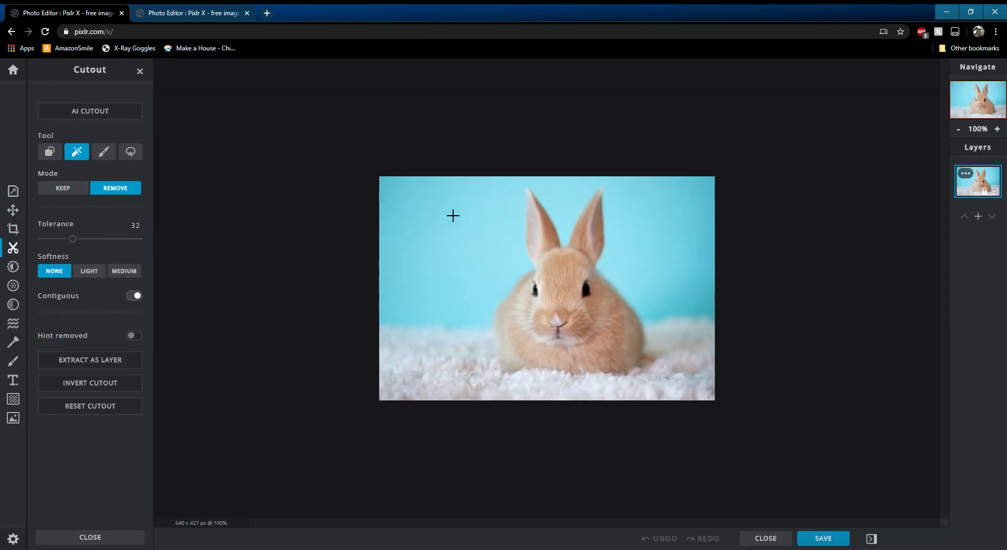
pyautogui.click(452, 215)
pyautogui.click(701, 232)
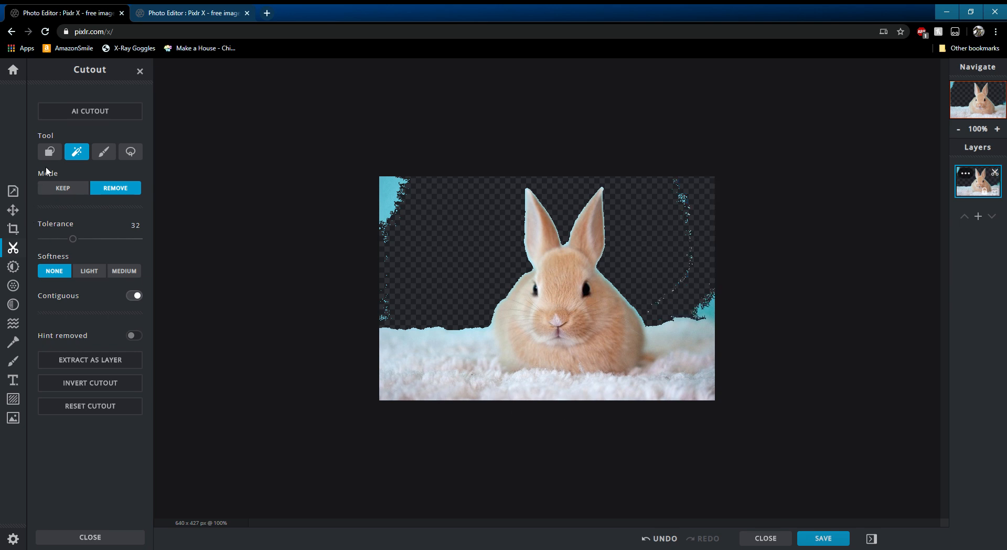
# - Try removing the snowy fur area with the magic wand and undo that removal
pyautogui.click(445, 354)
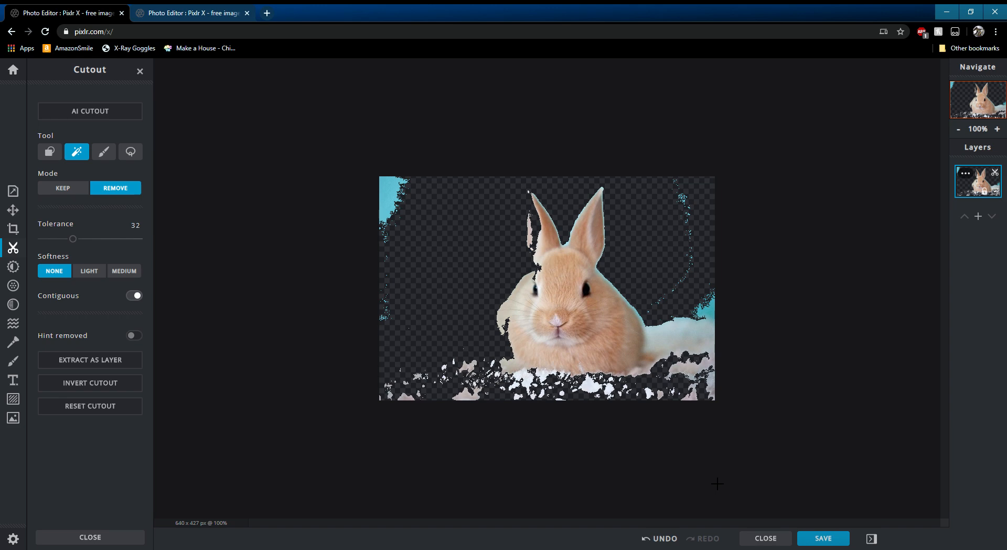
pyautogui.hotkey('ctrl', 'z')
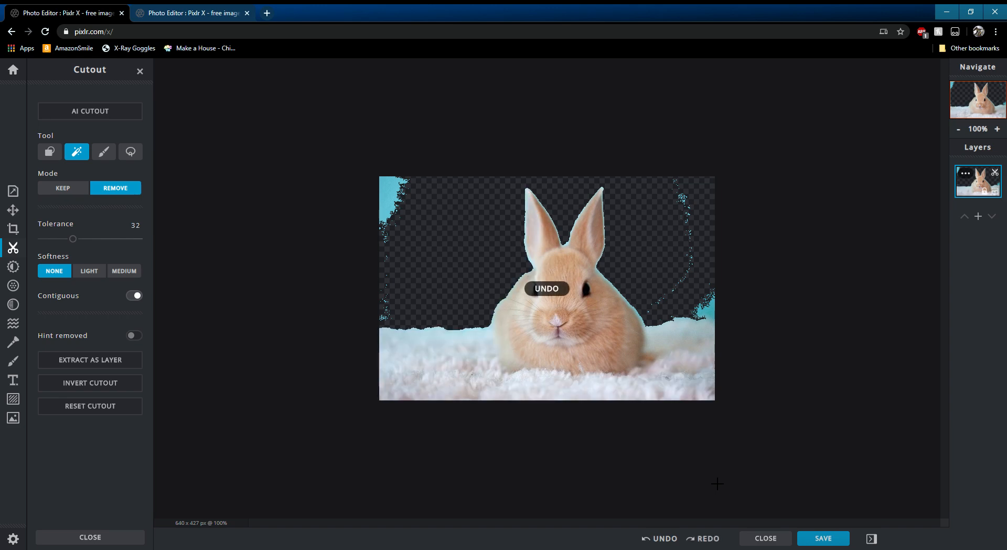
# - Brush away the remaining blue background remnants around the bunny with the cutout brush in Remove mode
pyautogui.click(103, 152)
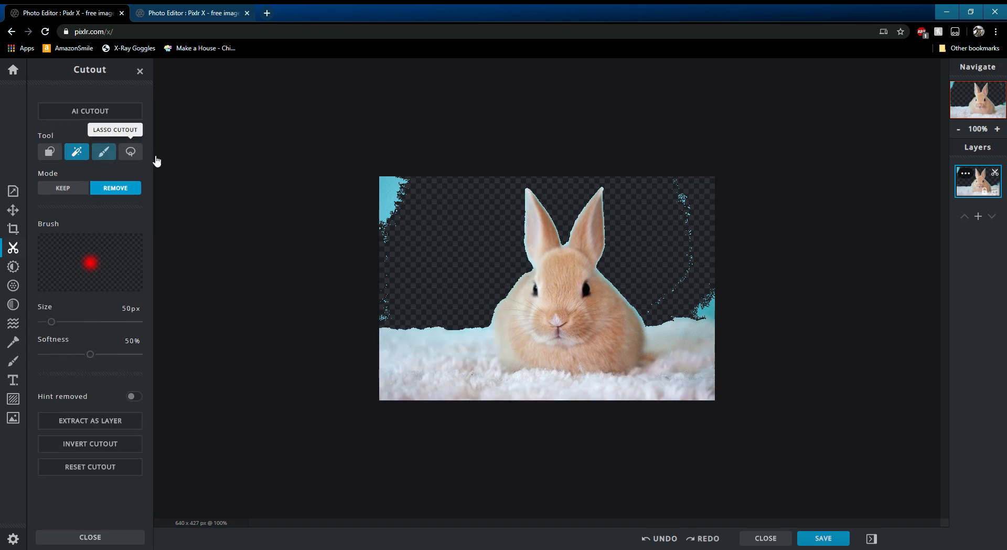
pyautogui.moveTo(390, 181)
pyautogui.mouseDown()
pyautogui.moveTo(393, 149)
pyautogui.moveTo(382, 183)
pyautogui.moveTo(386, 312)
pyautogui.moveTo(388, 159)
pyautogui.mouseUp()
pyautogui.moveTo(677, 166)
pyautogui.mouseDown()
pyautogui.moveTo(681, 270)
pyautogui.moveTo(652, 306)
pyautogui.moveTo(746, 317)
pyautogui.moveTo(729, 305)
pyautogui.mouseUp()
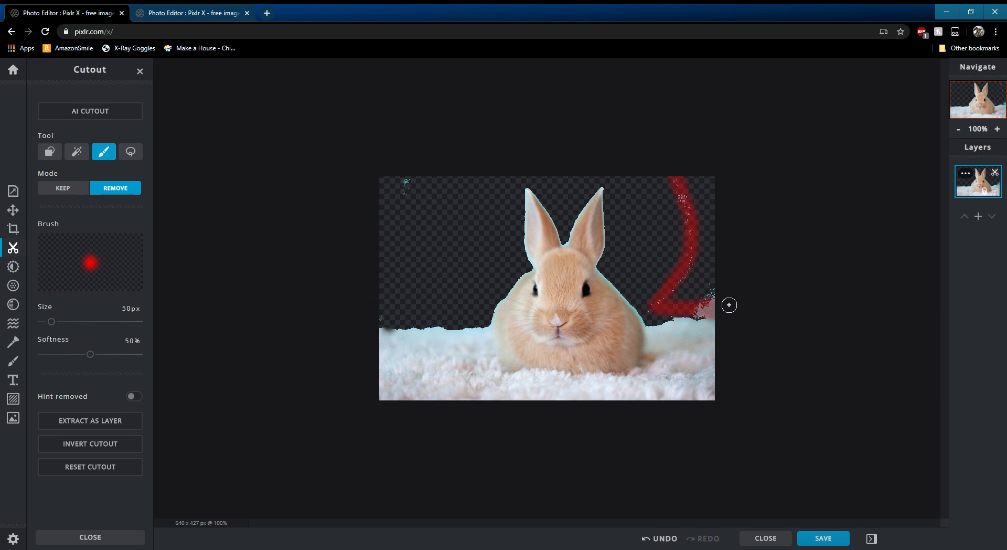
pyautogui.moveTo(411, 209)
pyautogui.mouseDown()
pyautogui.moveTo(410, 166)
pyautogui.moveTo(373, 314)
pyautogui.moveTo(375, 281)
pyautogui.mouseUp()
pyautogui.moveTo(648, 293)
pyautogui.mouseDown()
pyautogui.moveTo(685, 285)
pyautogui.moveTo(698, 313)
pyautogui.moveTo(716, 249)
pyautogui.mouseUp()
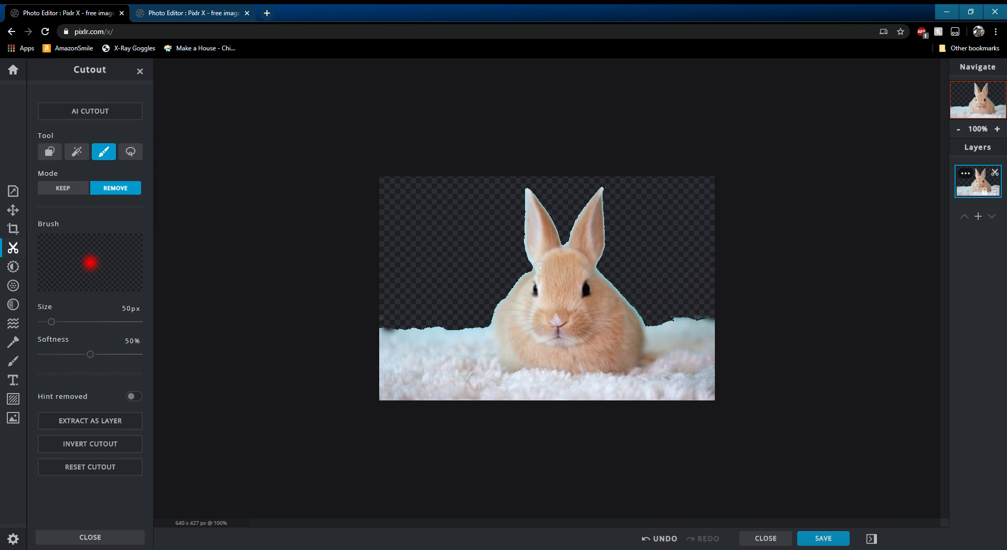
# - Browse the Adjust and Draw tools, looking through the Draw panel's brush, eraser, pen and shape options
pyautogui.click(13, 266)
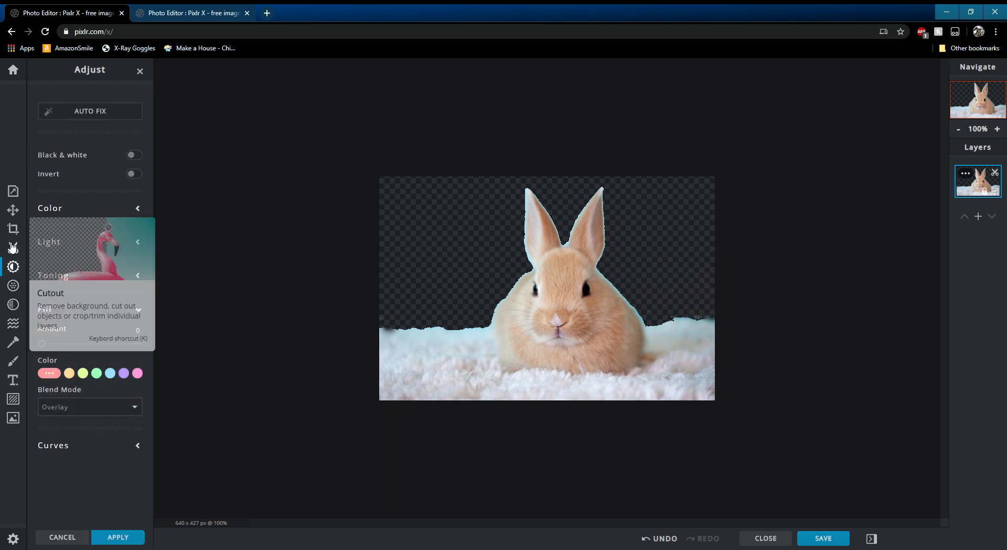
pyautogui.click(14, 343)
pyautogui.click(13, 361)
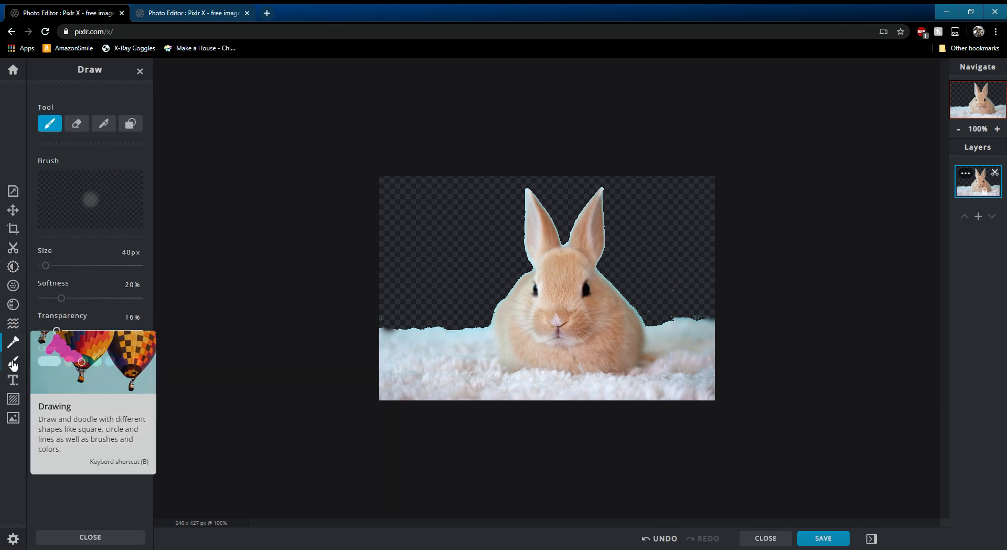
pyautogui.click(130, 123)
pyautogui.click(103, 124)
pyautogui.click(76, 123)
pyautogui.click(50, 127)
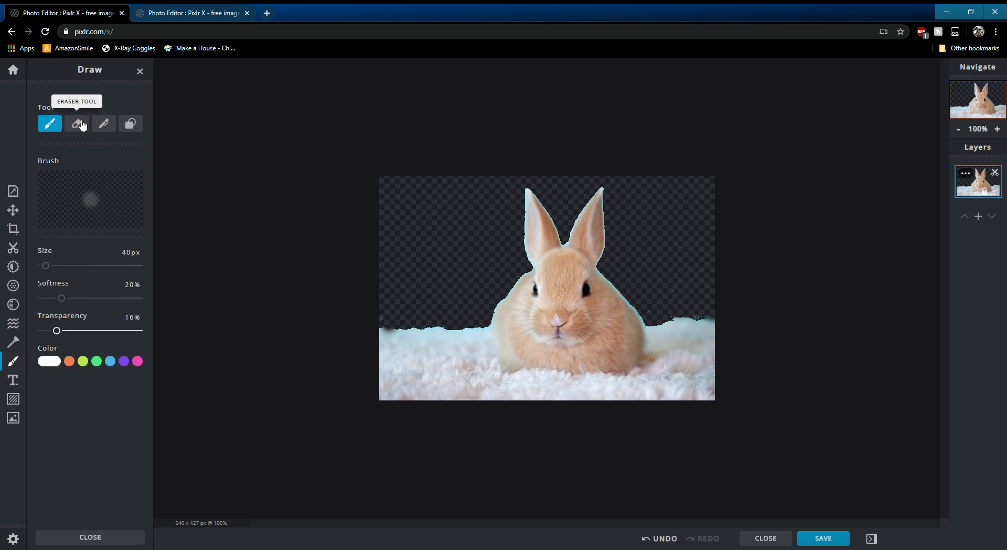
pyautogui.click(131, 124)
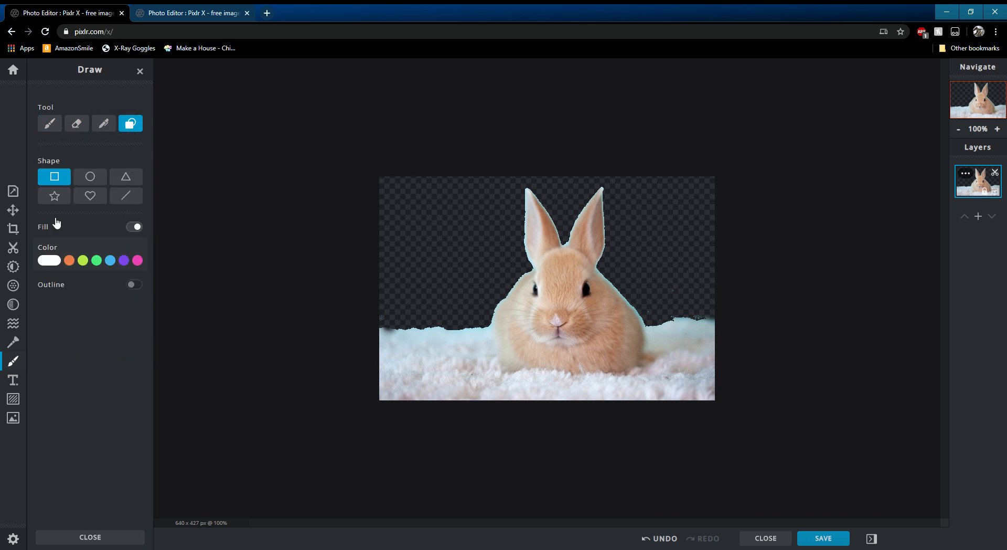
pyautogui.click(50, 124)
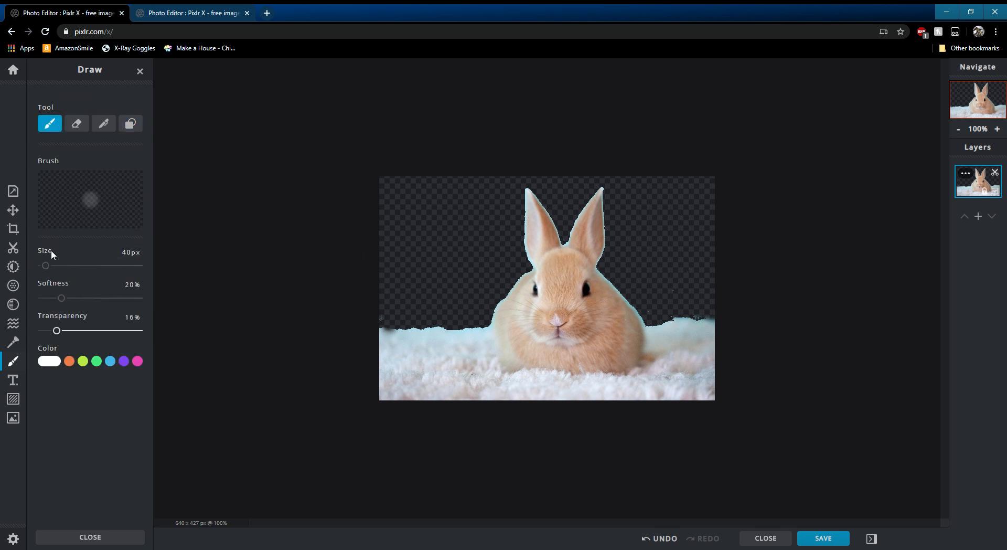
# - Set the brush to 516 px, 100% transparency and color #910563, and paint magenta over the image's left side
pyautogui.moveTo(57, 331); pyautogui.dragTo(158, 321)
pyautogui.moveTo(47, 266); pyautogui.dragTo(92, 265)
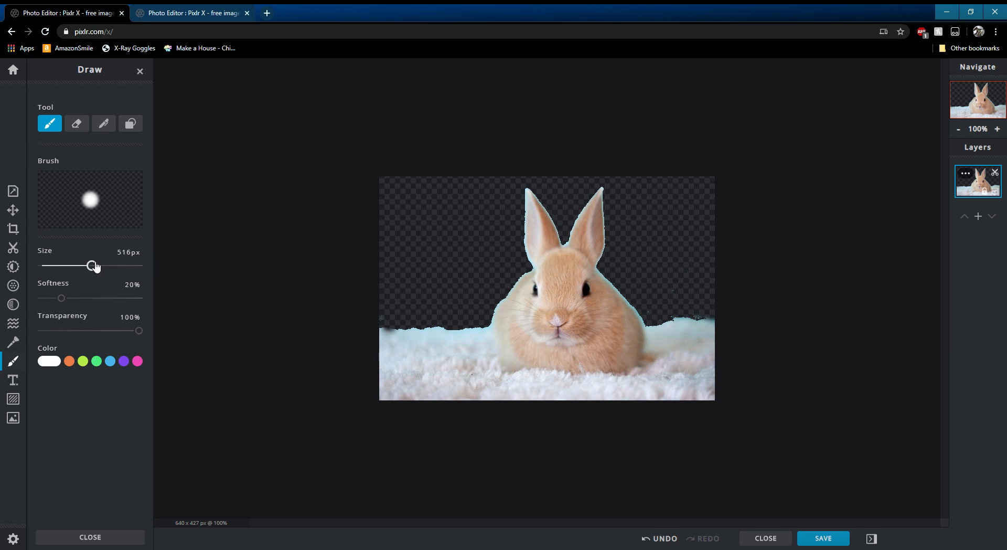
pyautogui.click(137, 361)
pyautogui.click(136, 403)
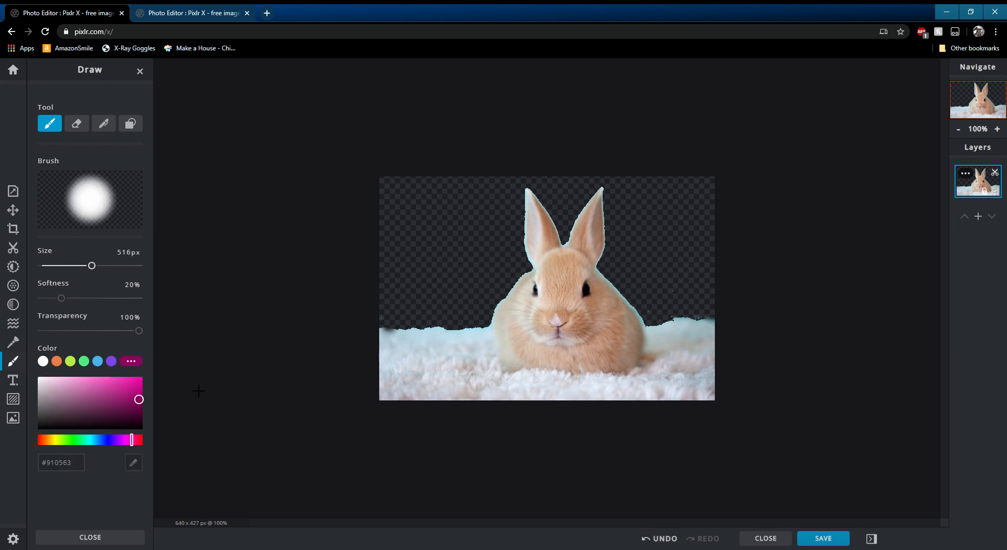
pyautogui.click(409, 234)
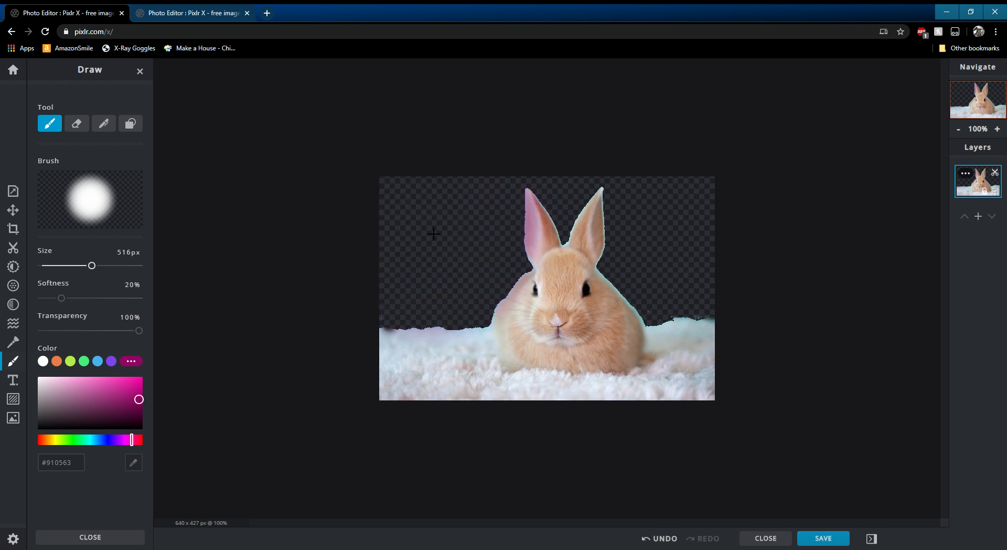
pyautogui.click(434, 233)
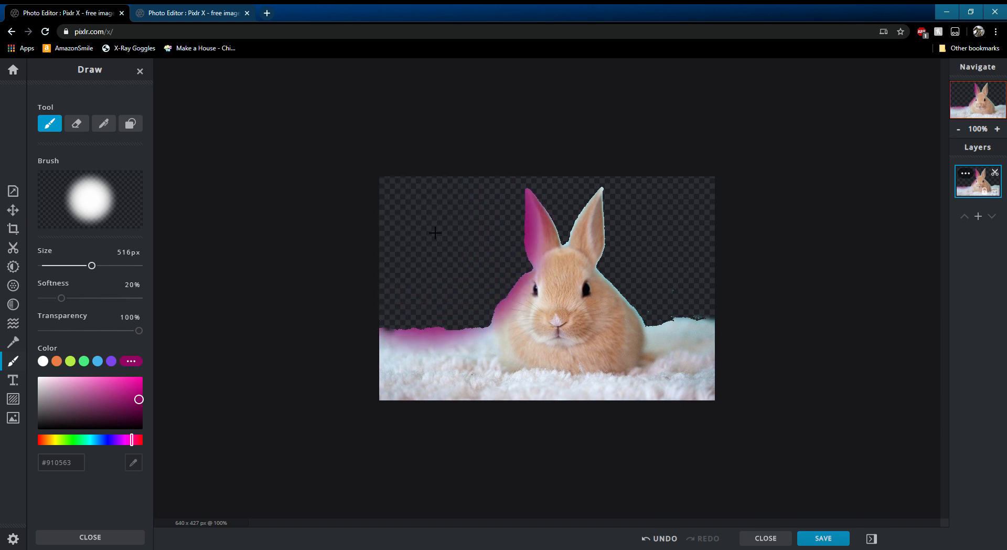
pyautogui.click(435, 232)
pyautogui.click(435, 233)
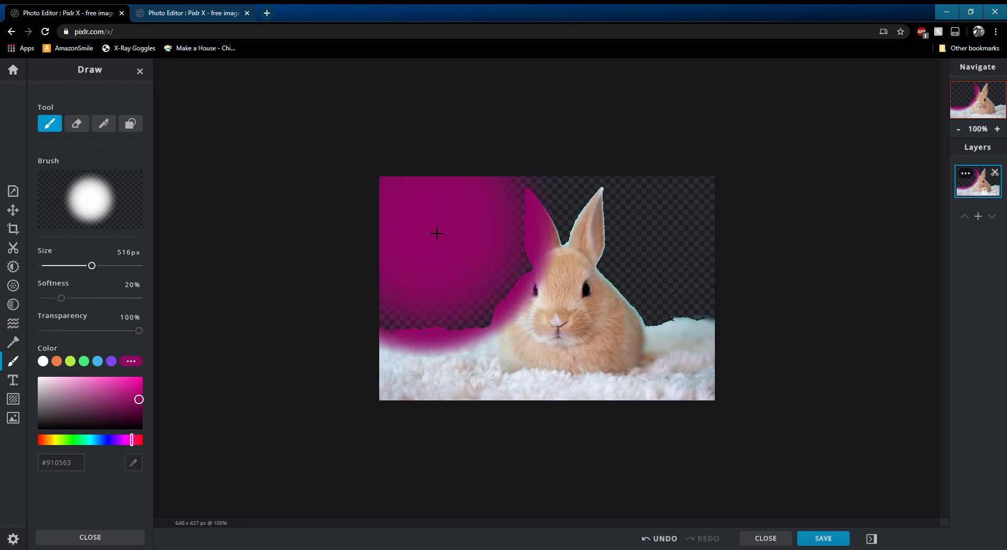
pyautogui.click(436, 233)
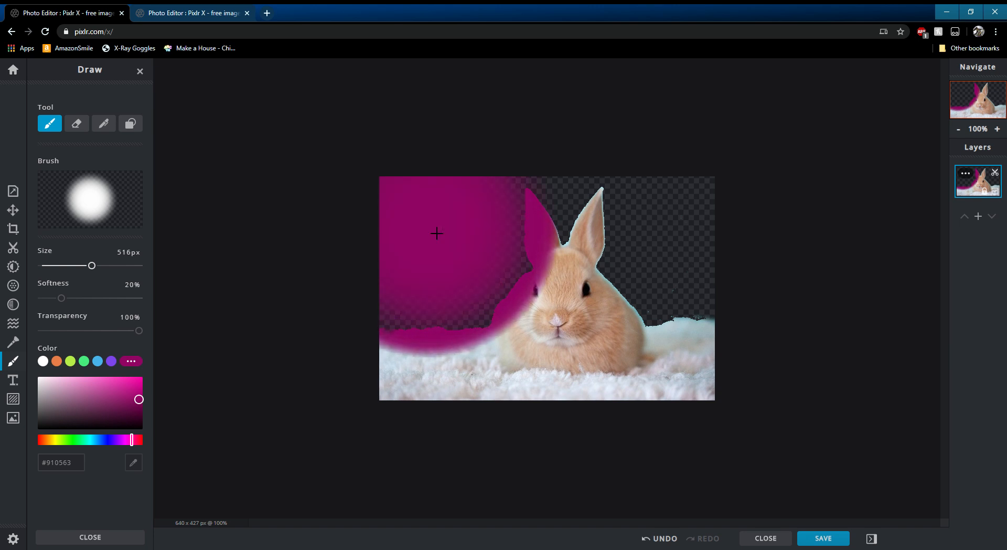
# - Paint magenta over the image's right side and undo those strokes
pyautogui.click(687, 254)
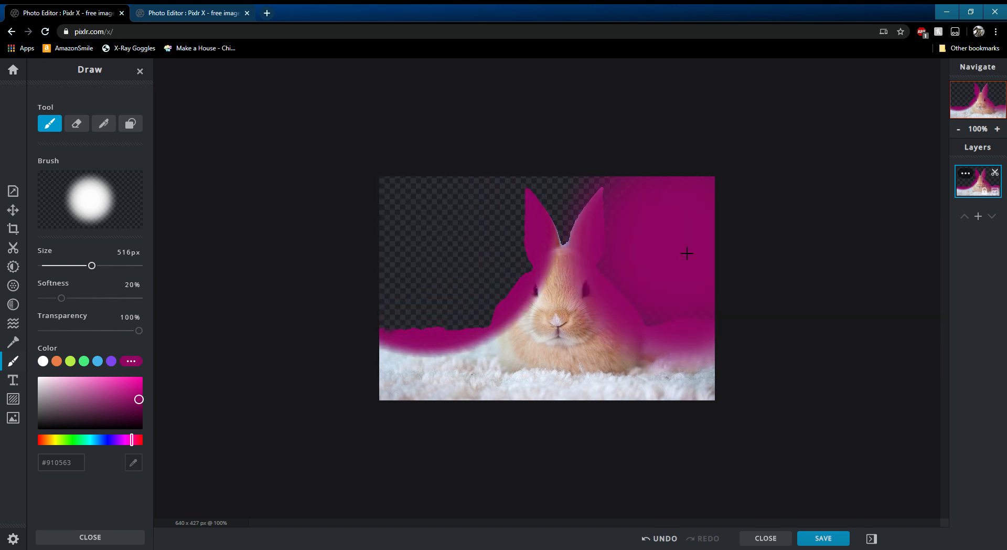
pyautogui.click(687, 253)
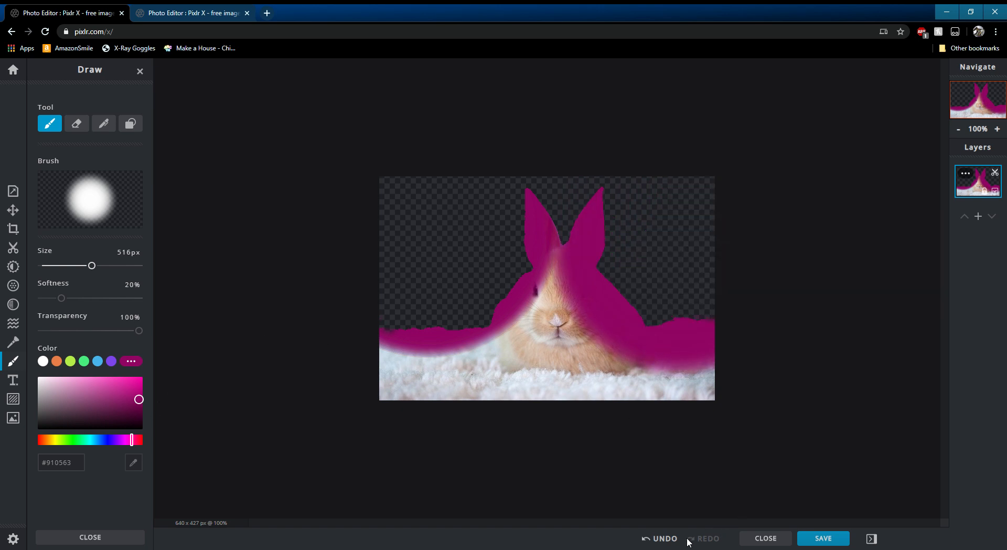
pyautogui.click(662, 538)
pyautogui.click(657, 545)
pyautogui.click(656, 544)
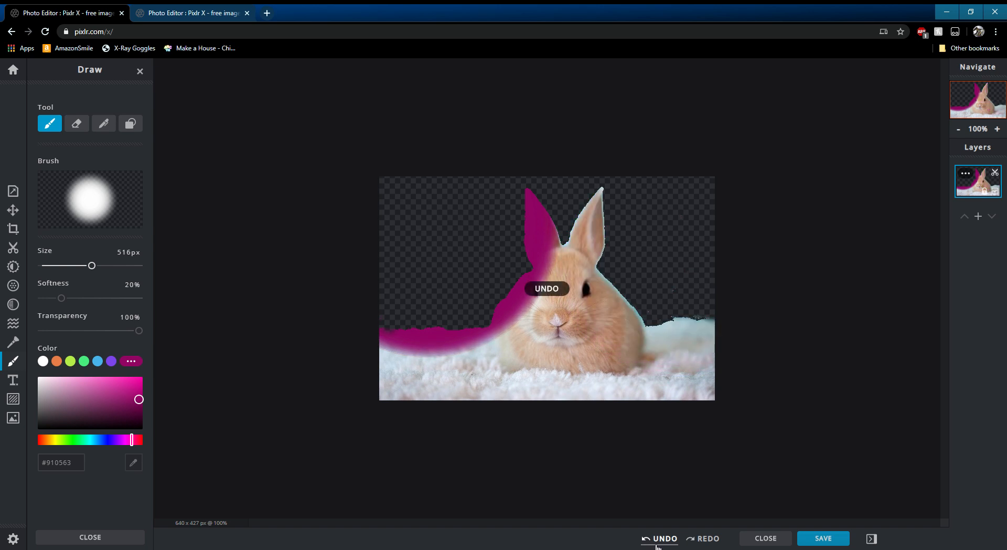
pyautogui.click(653, 545)
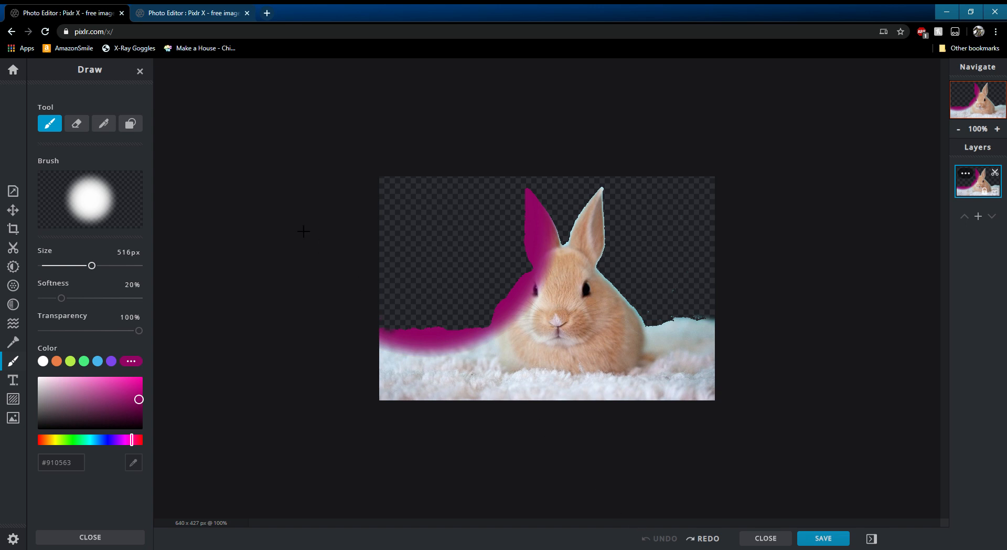
# - Draw a thin white ink line under the bunny's chin with the pen tool
pyautogui.click(104, 124)
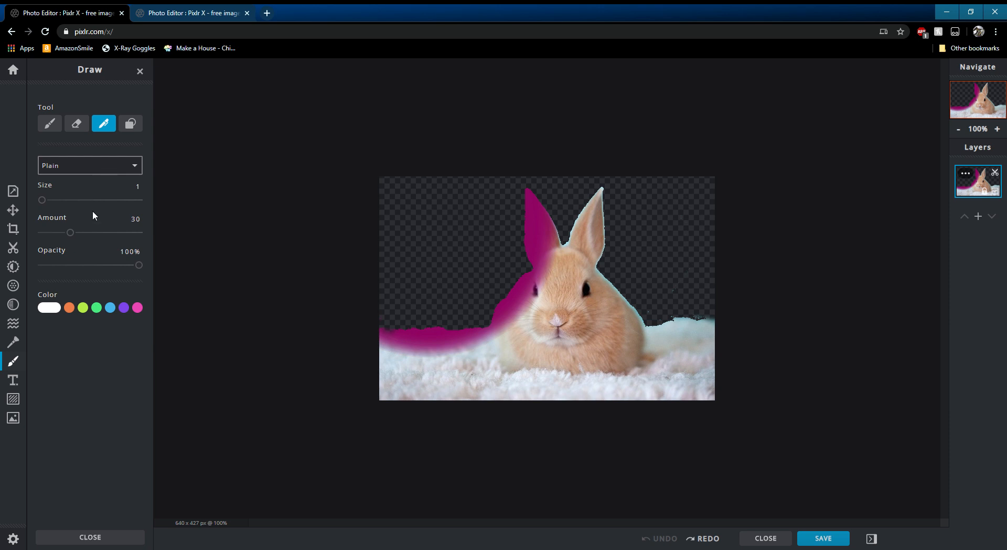
pyautogui.moveTo(559, 341)
pyautogui.mouseDown()
pyautogui.moveTo(564, 370)
pyautogui.moveTo(461, 351)
pyautogui.mouseUp()
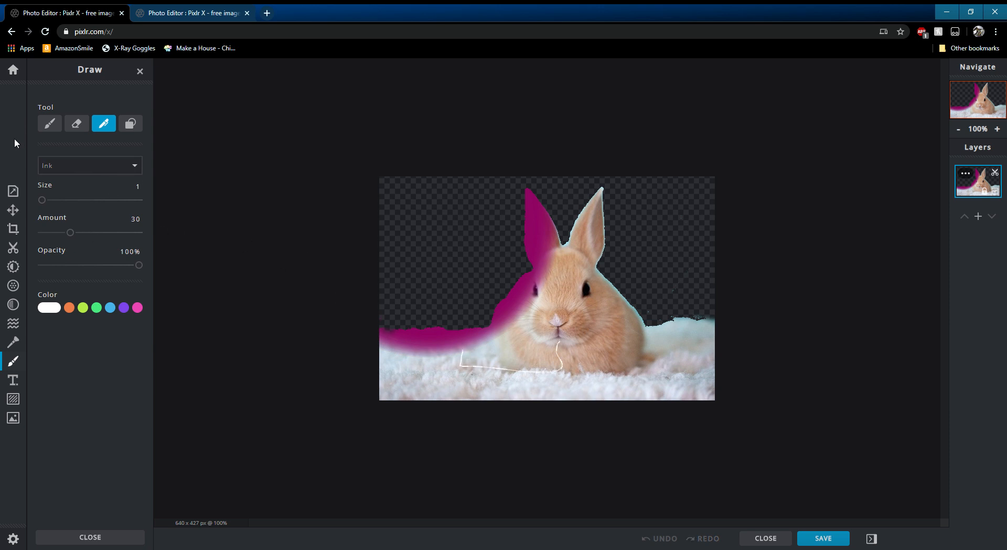
# - Turn on a white canvas background and paint white over the bunny's ear, then undo these changes
pyautogui.click(13, 192)
pyautogui.click(134, 204)
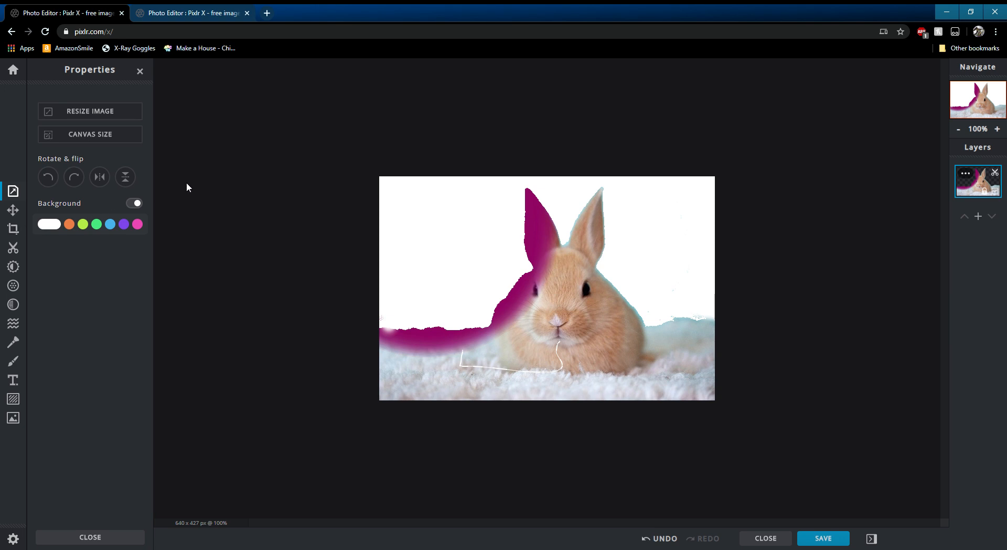
pyautogui.click(13, 360)
pyautogui.click(448, 219)
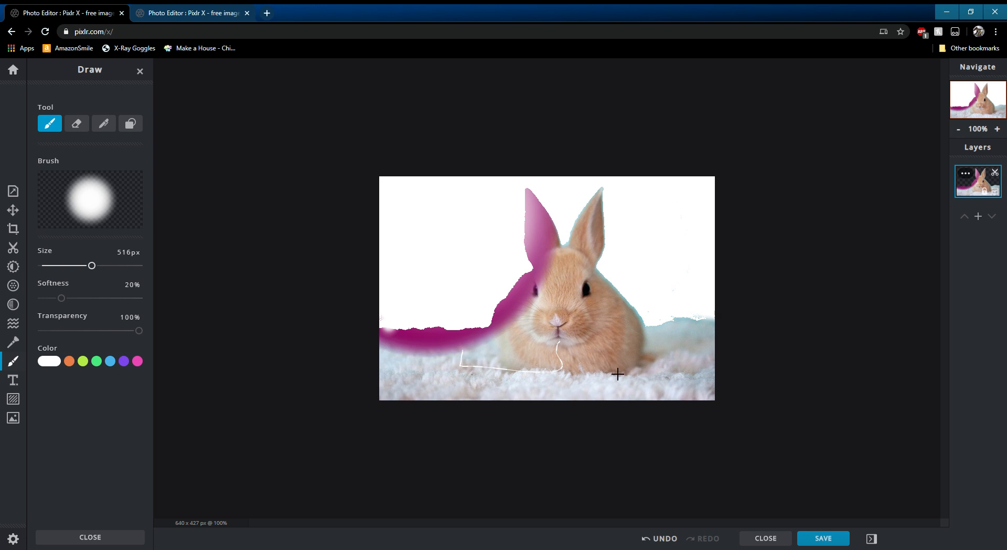
pyautogui.click(660, 539)
pyautogui.click(660, 539)
pyautogui.click(660, 539)
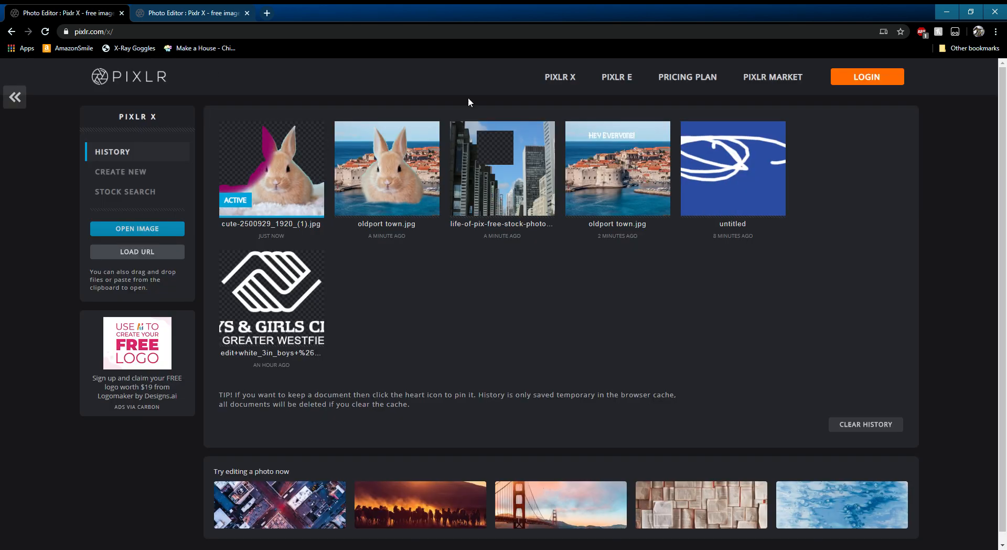
# - Return to the document history page
pyautogui.click(13, 70)
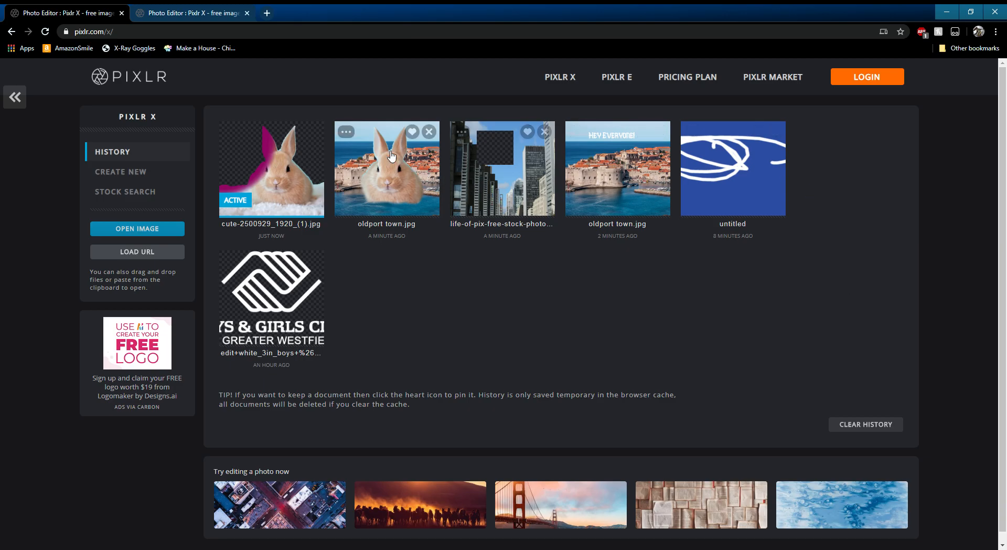